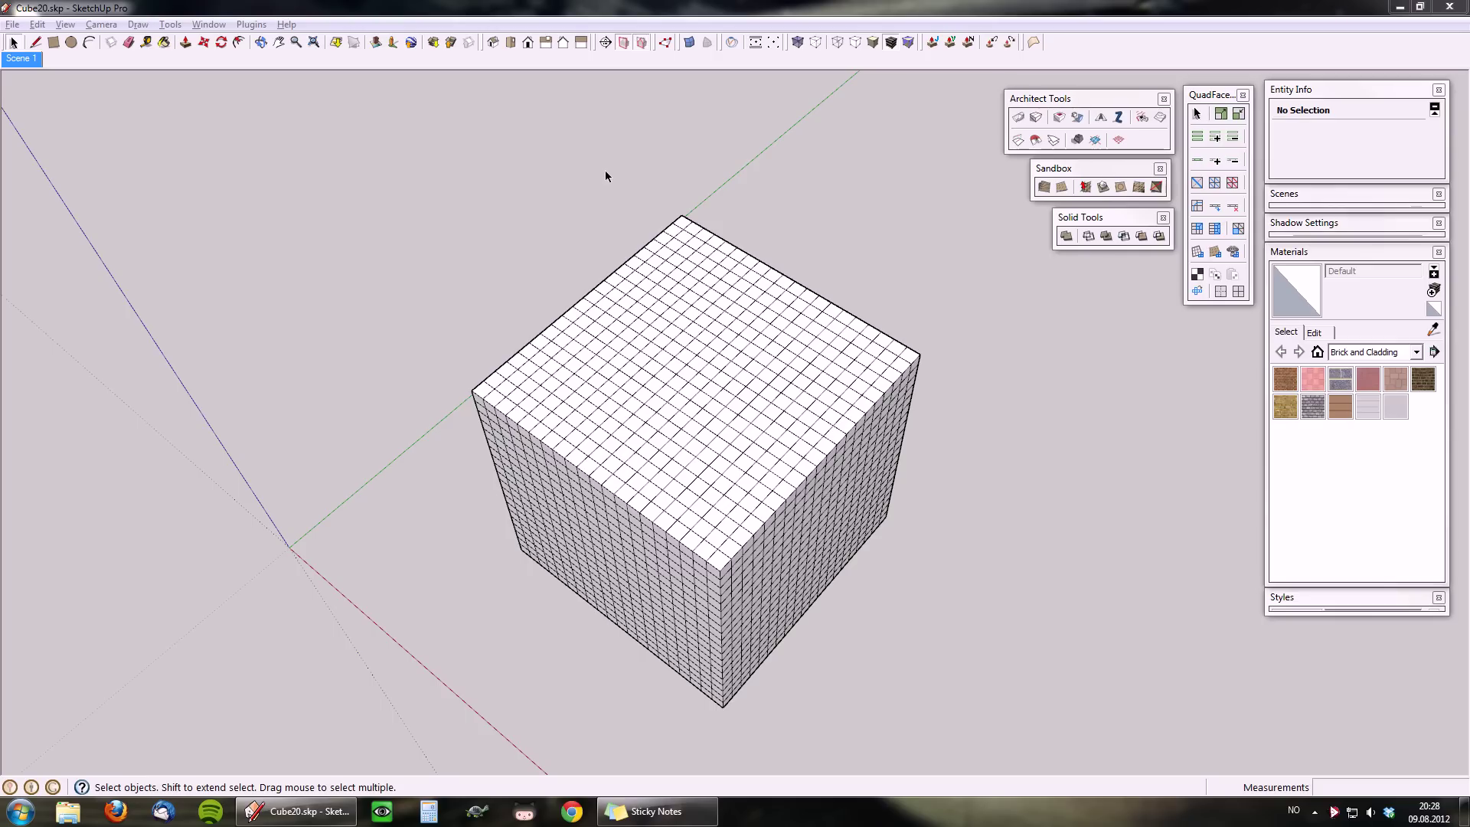
Start Vertex Tools and select the vertices around the top face's outer corner of the gridded cube
{"action": "left_click", "coordinate": [668, 44]}
{"action": "left_click_drag", "start_coordinate": [875, 368], "coordinate": [980, 484]}
{"action": "left_click_drag", "start_coordinate": [834, 276], "coordinate": [962, 430]}
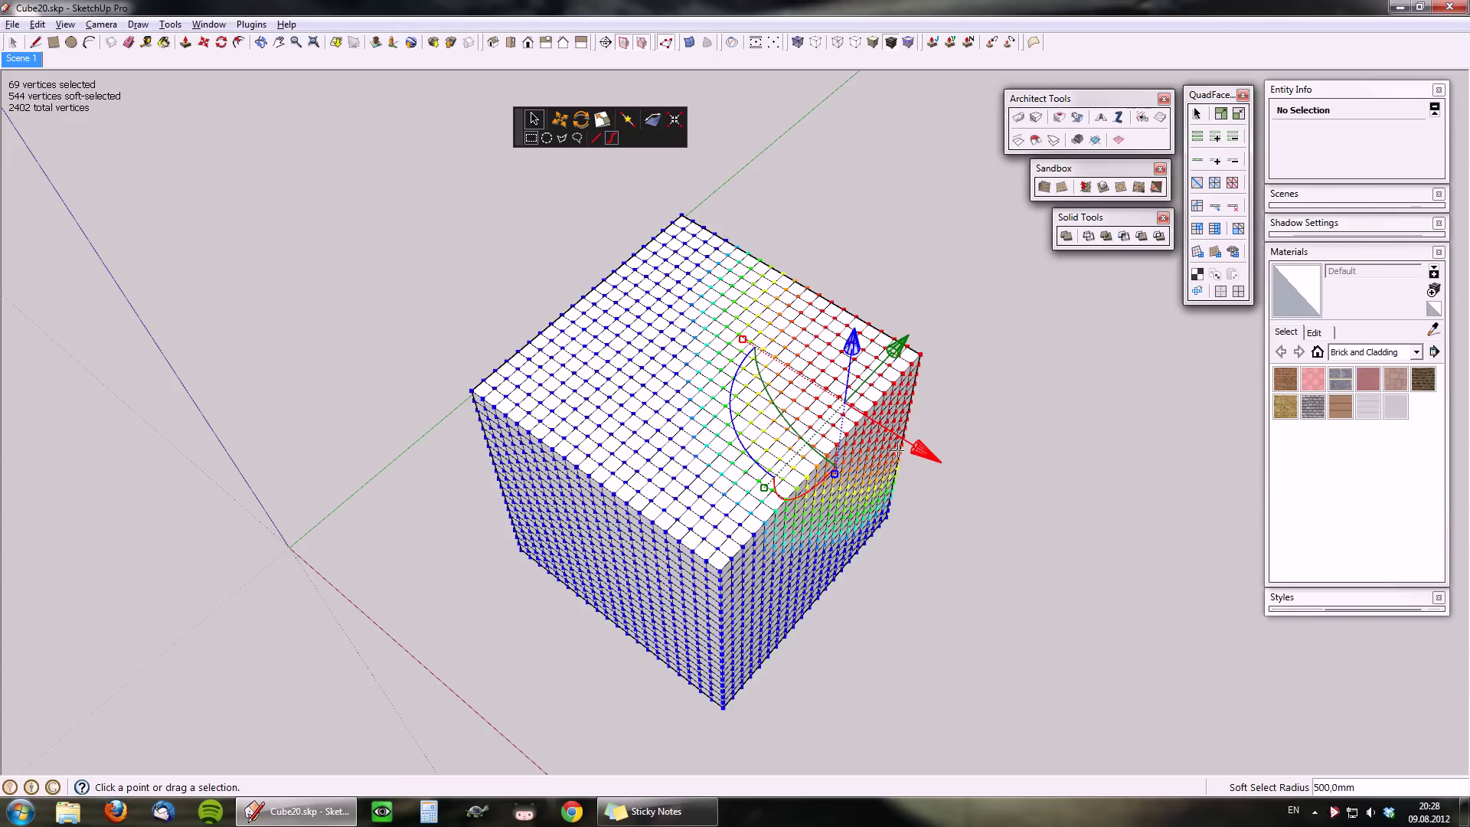
Try moving the selected corner vertices freehand with the gizmo along the blue, red and green axes
{"action": "left_click_drag", "start_coordinate": [853, 345], "coordinate": [859, 291]}
{"action": "left_click_drag", "start_coordinate": [926, 400], "coordinate": [969, 425]}
{"action": "left_click_drag", "start_coordinate": [937, 325], "coordinate": [914, 350]}
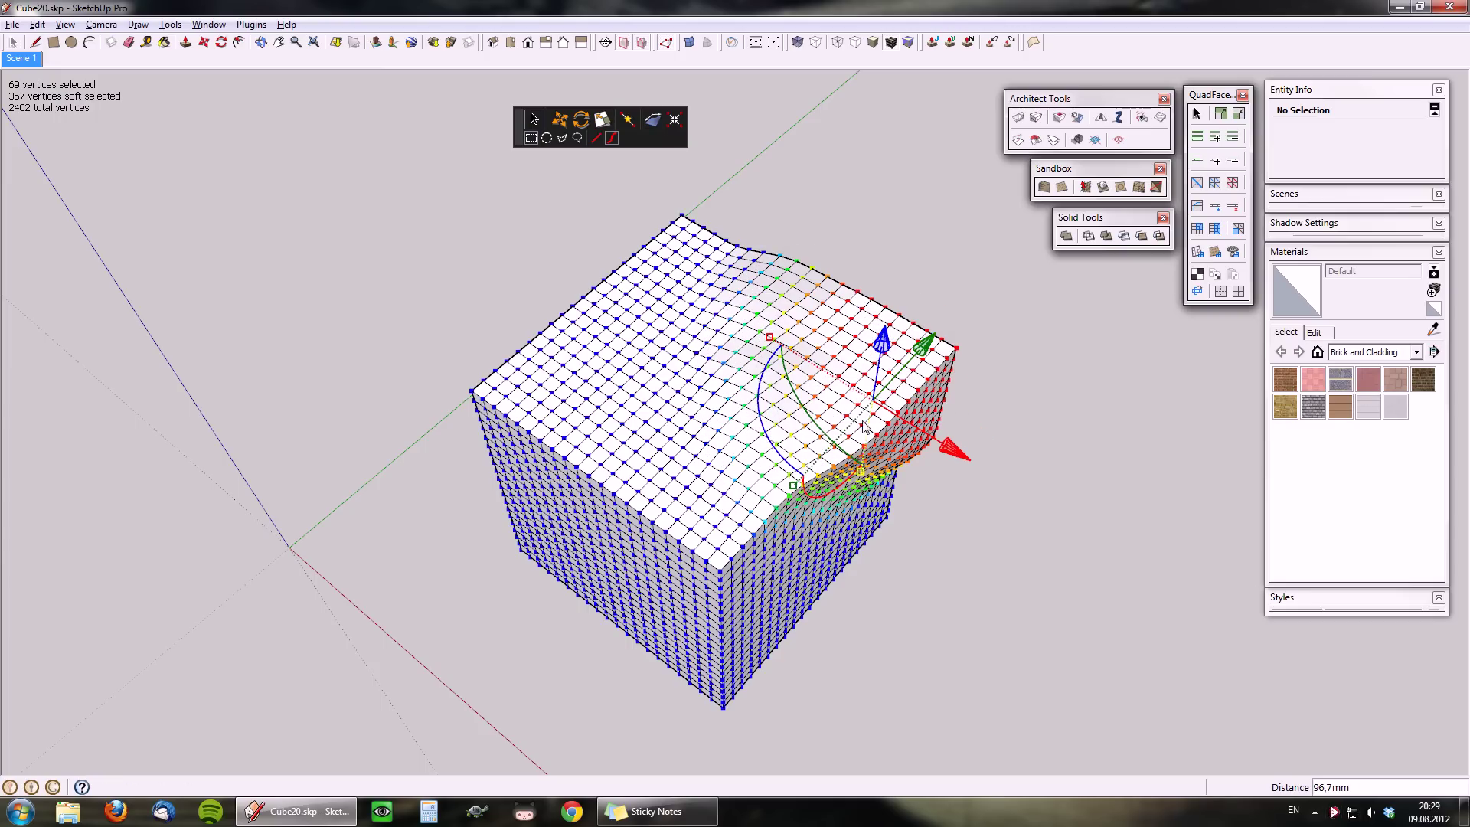
Try moving the selected vertices up along the blue axis by an exact distance of 500 mm, changed to 300 mm
{"action": "left_click_drag", "start_coordinate": [880, 341], "coordinate": [879, 290]}
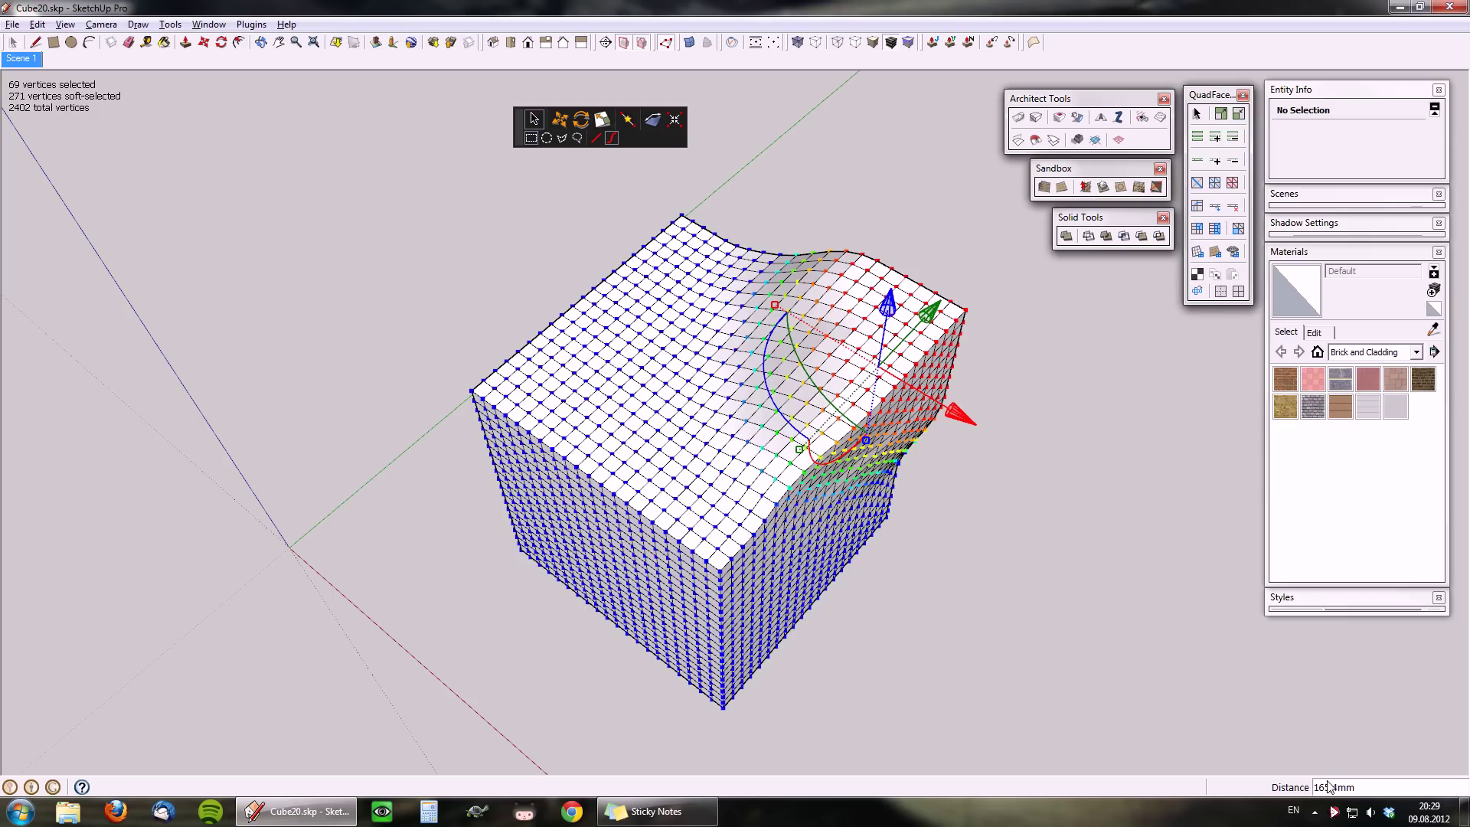
{"action": "type", "text": "500"}
{"action": "key", "text": "Return"}
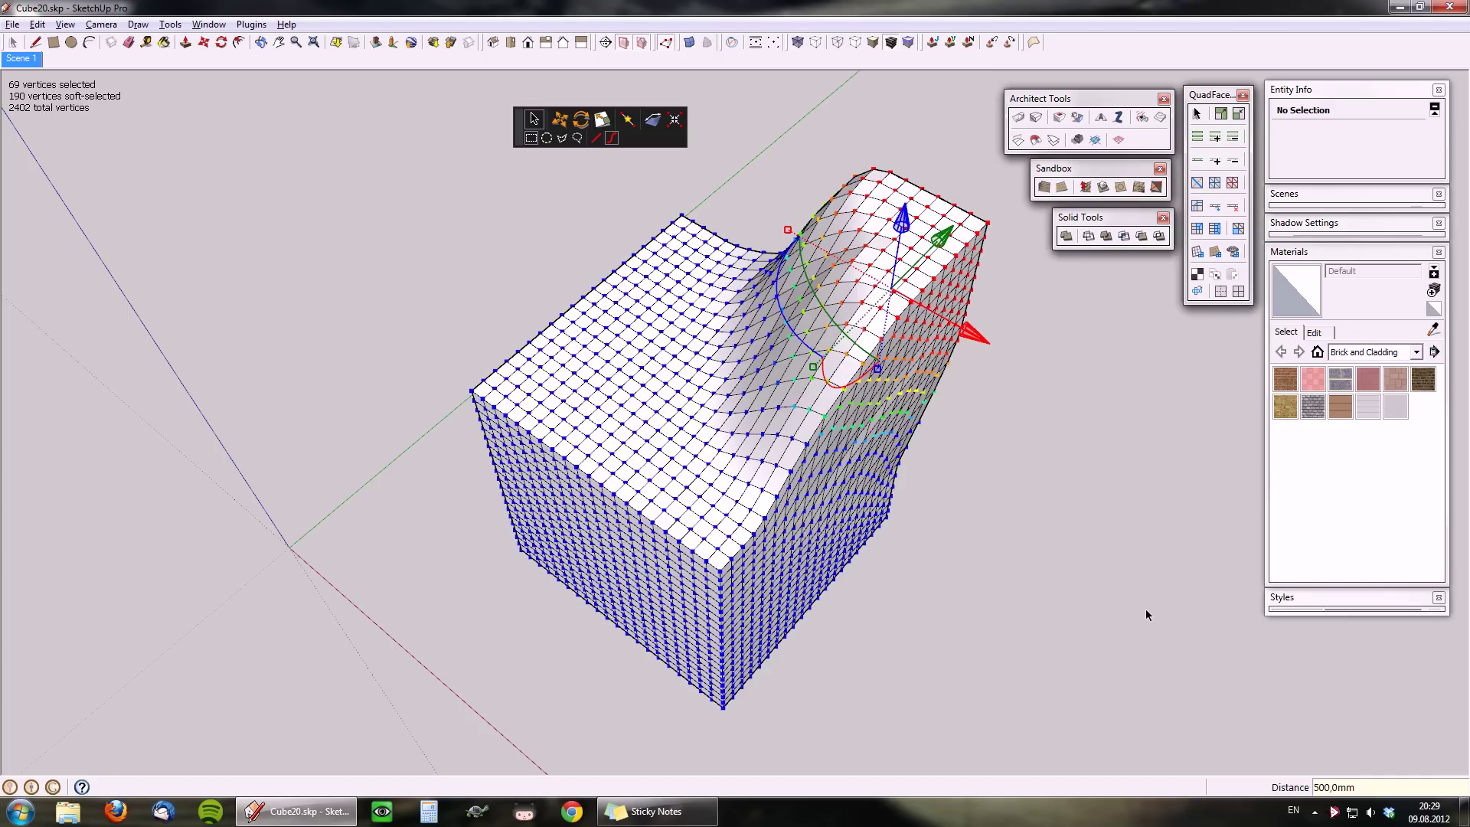
{"action": "type", "text": "30"}
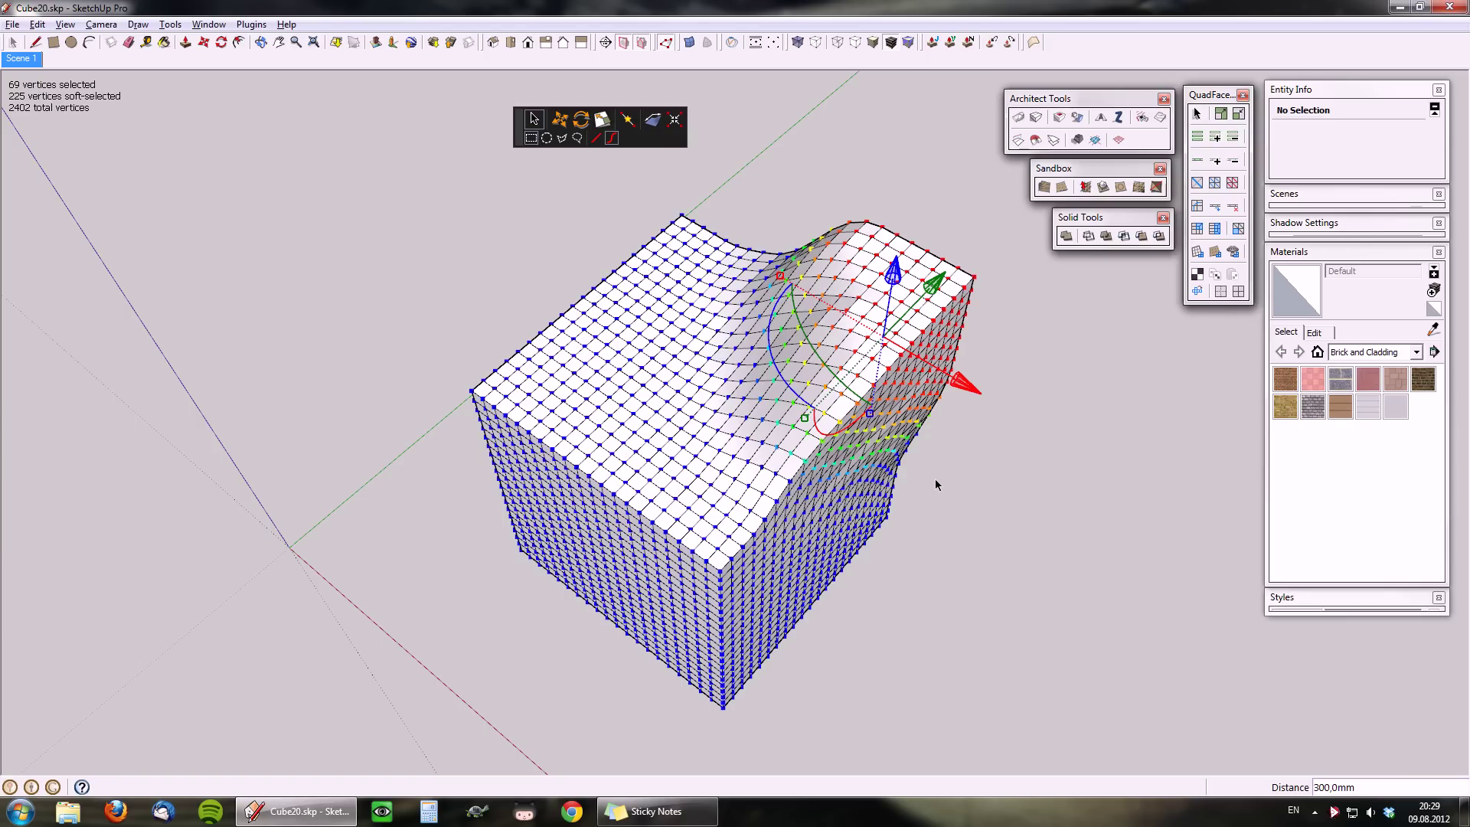
Undo all the vertex moves on the cube's corner
{"action": "key", "text": "ctrl+z"}
{"action": "key", "text": "ctrl+z"}
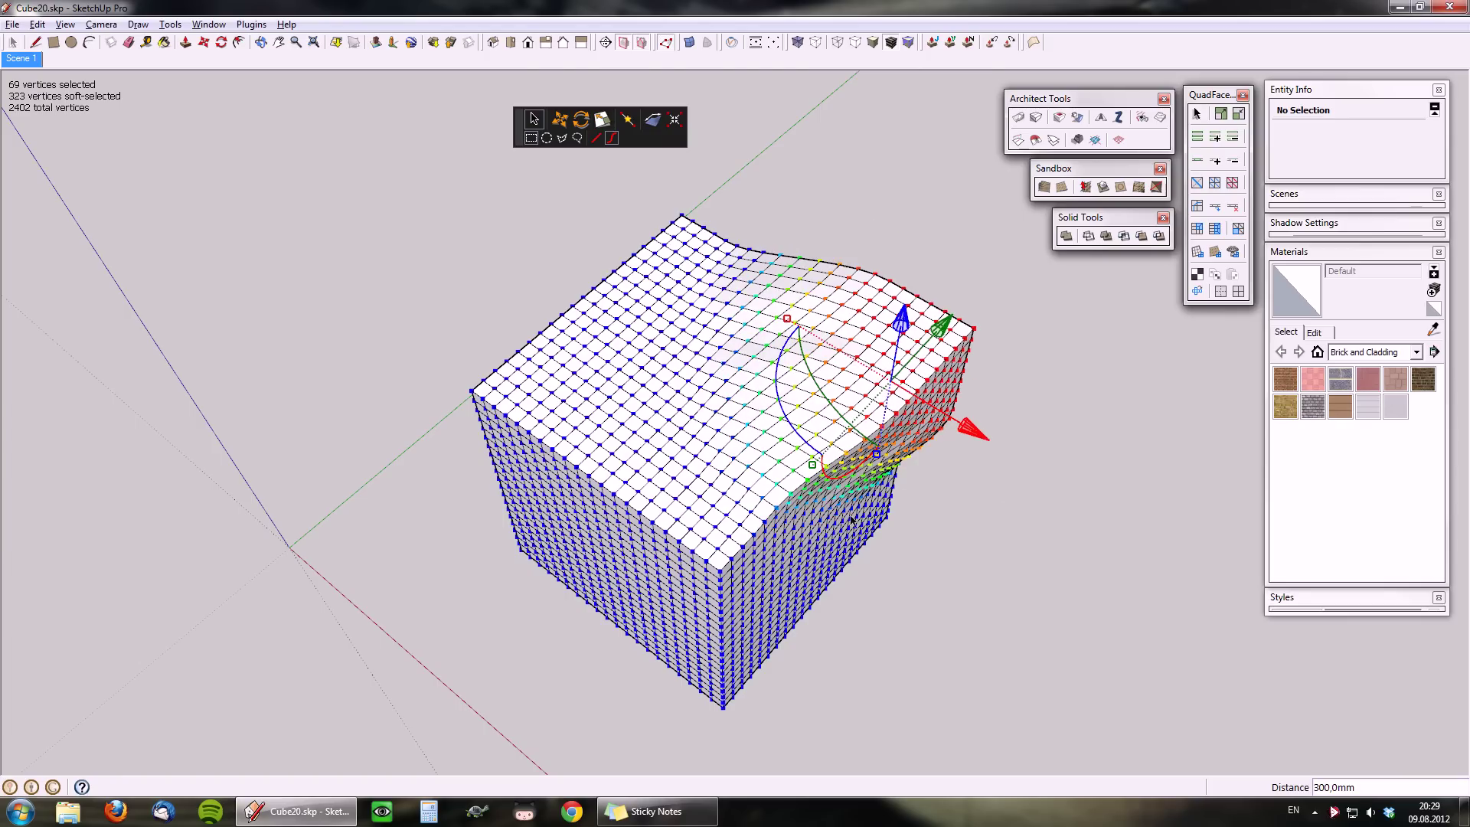
{"action": "key", "text": "ctrl+z"}
{"action": "left_click_drag", "start_coordinate": [849, 521], "coordinate": [846, 519]}
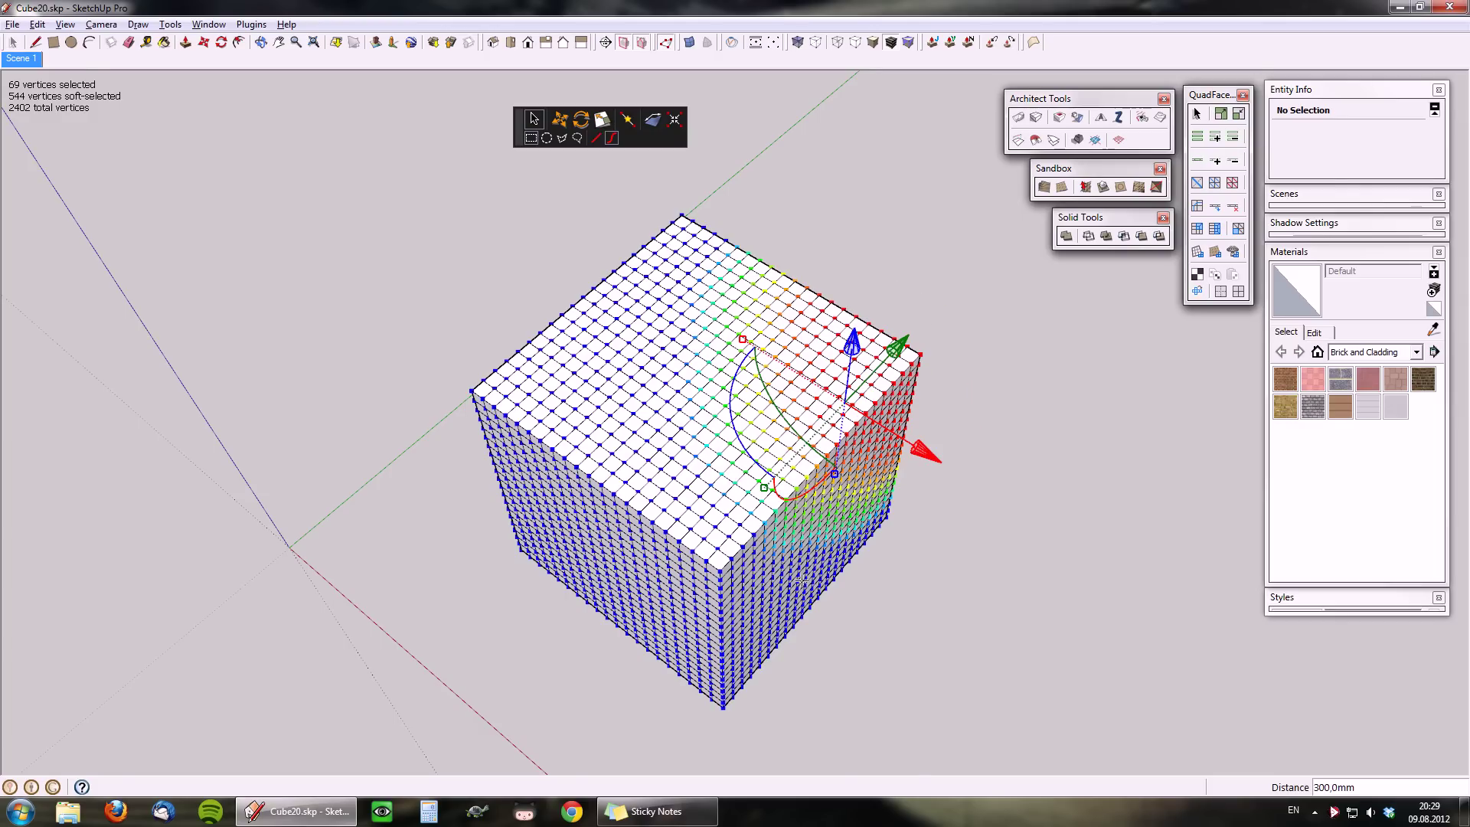
Try scaling the selected corner vertices with the gizmo's blue and red scale handles, undoing each attempt
{"action": "middle_click_drag", "start_coordinate": [802, 581], "coordinate": [738, 494]}
{"action": "scroll", "coordinate": [799, 514], "scroll_direction": "up", "scroll_amount": 2}
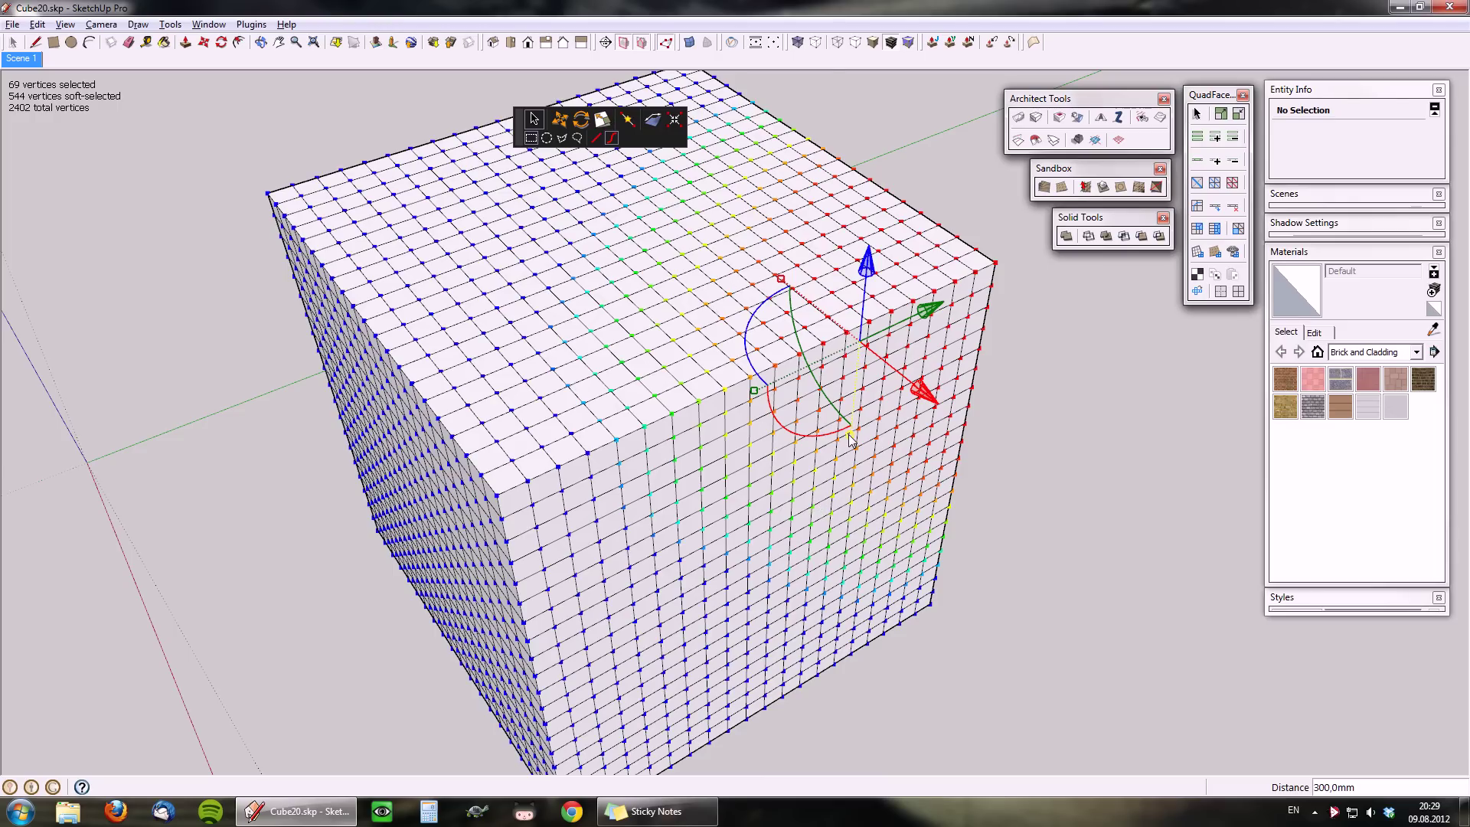
{"action": "scroll", "coordinate": [850, 439], "scroll_direction": "down", "scroll_amount": 2}
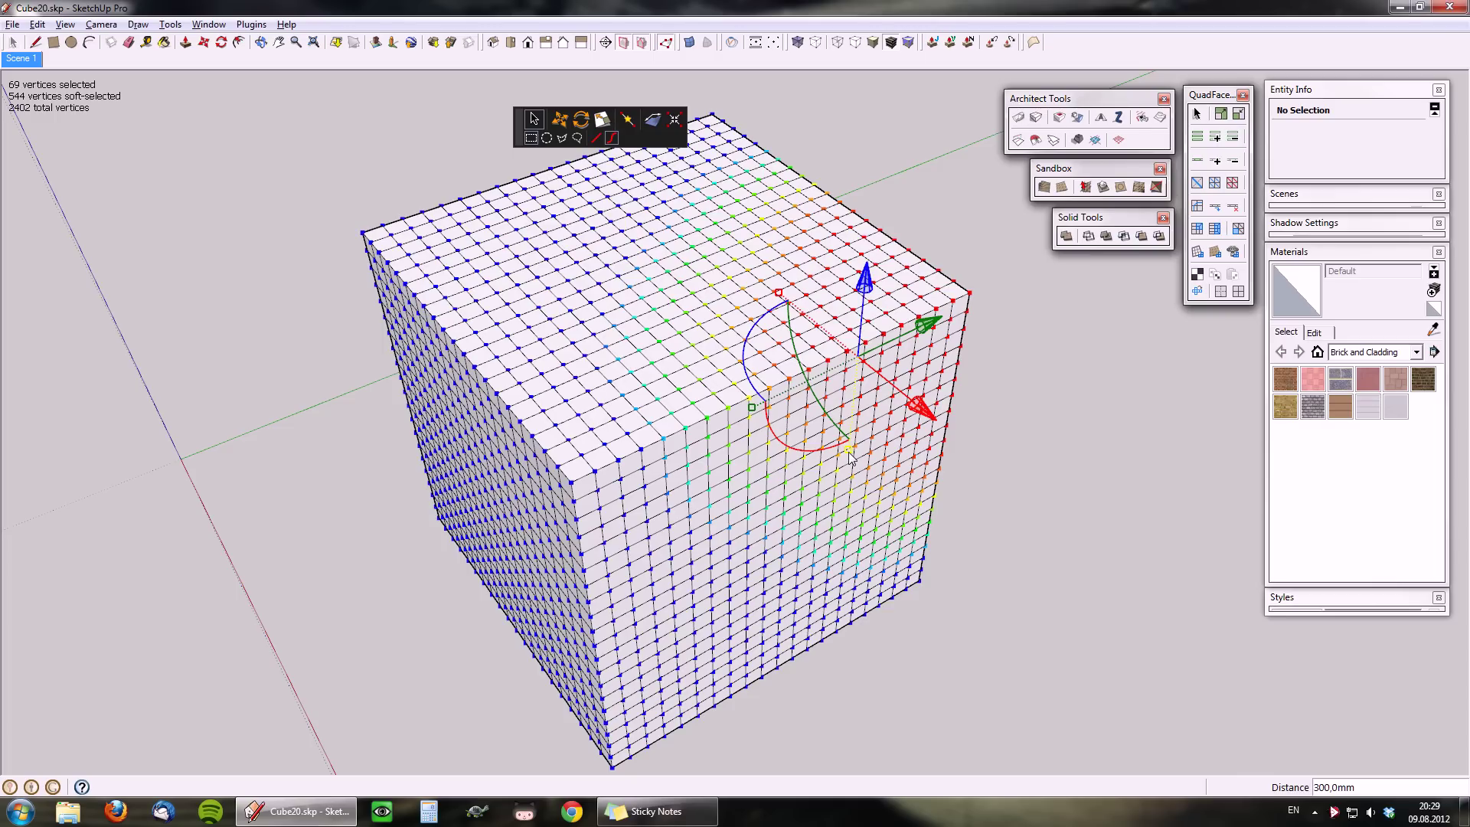
{"action": "left_click_drag", "start_coordinate": [850, 455], "coordinate": [855, 557]}
{"action": "key", "text": "ctrl+z"}
{"action": "left_click_drag", "start_coordinate": [780, 298], "coordinate": [685, 222]}
{"action": "key", "text": "ctrl+z"}
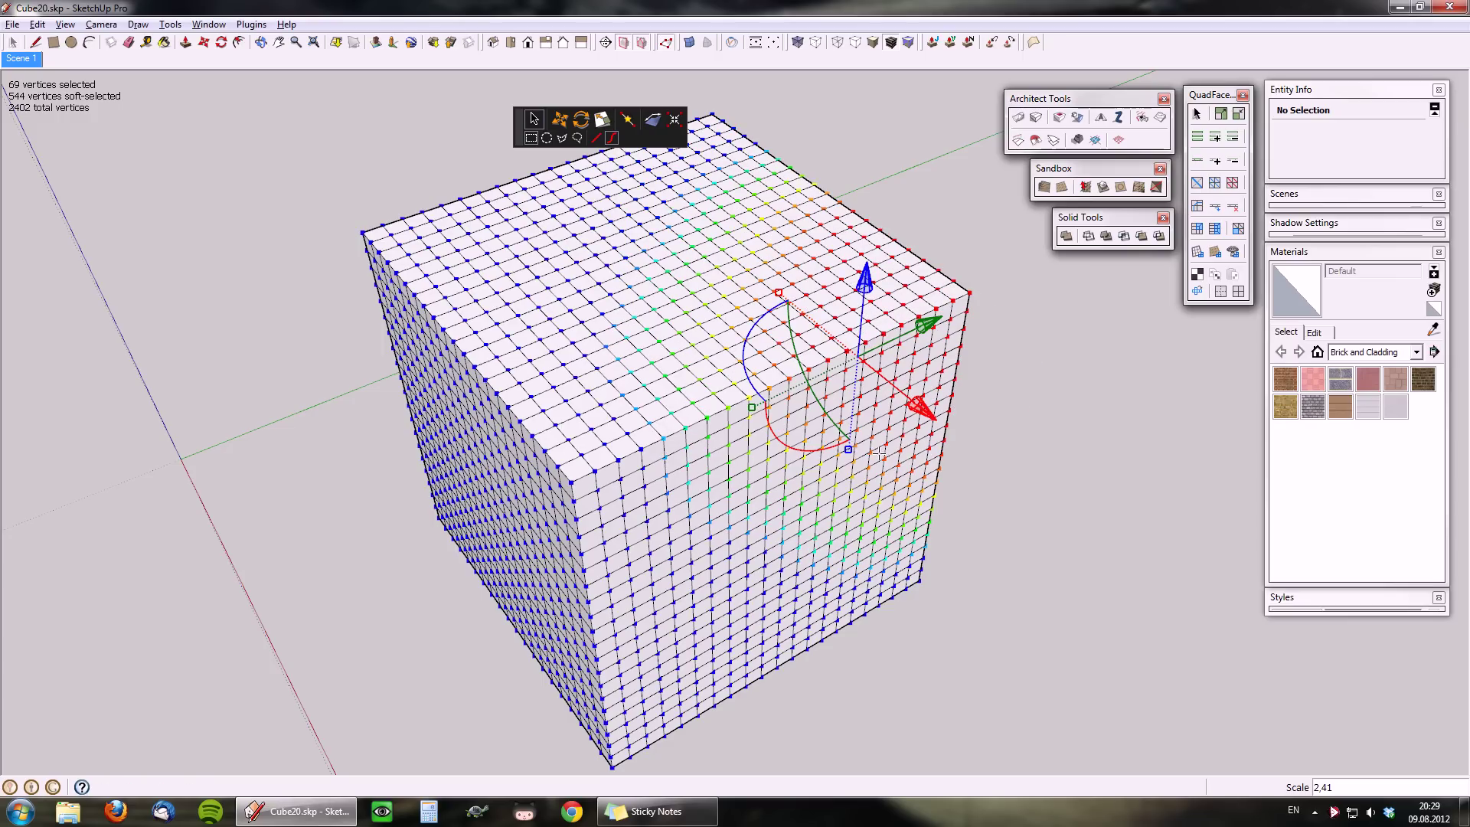
Scale the selected corner vertices uniformly by about 1.7 to form a rounded bulge
{"action": "left_click_drag", "start_coordinate": [851, 457], "coordinate": [865, 507]}
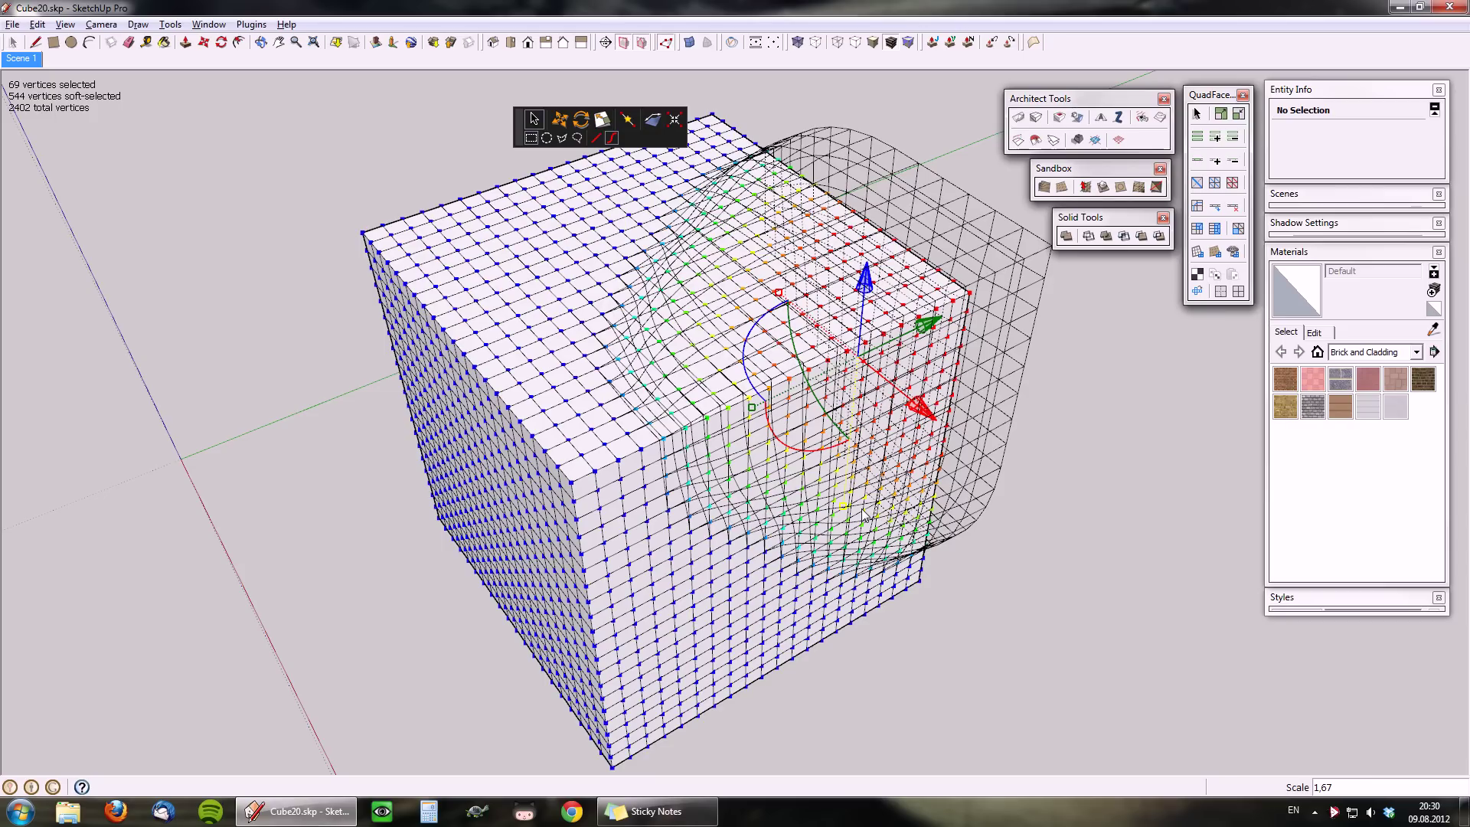
{"action": "left_click_drag", "start_coordinate": [863, 514], "coordinate": [865, 516]}
{"action": "key", "text": "o"}
{"action": "left_click_drag", "start_coordinate": [955, 492], "coordinate": [1166, 484]}
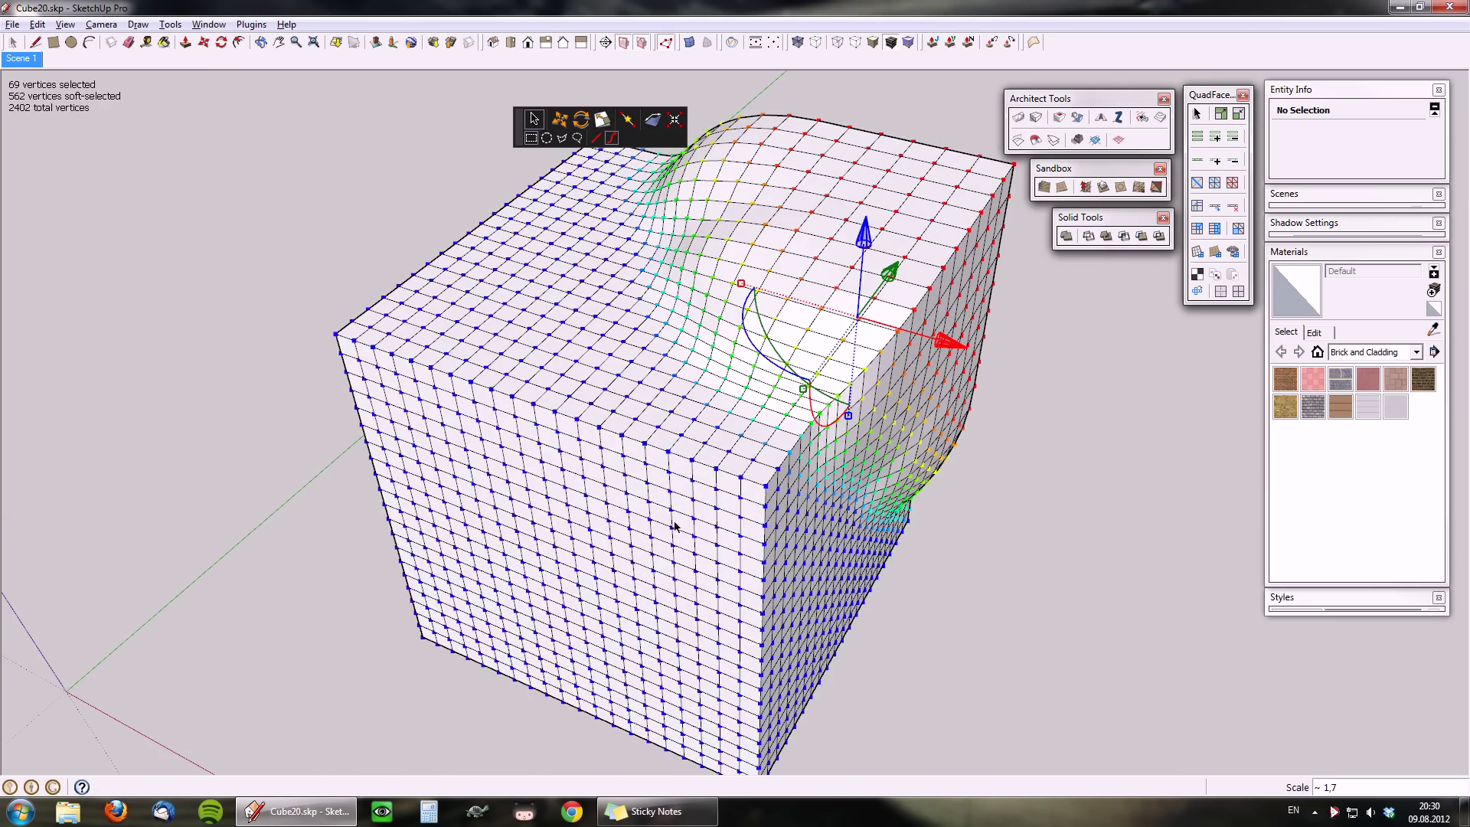
{"action": "key", "text": "o"}
{"action": "left_click_drag", "start_coordinate": [640, 584], "coordinate": [677, 492]}
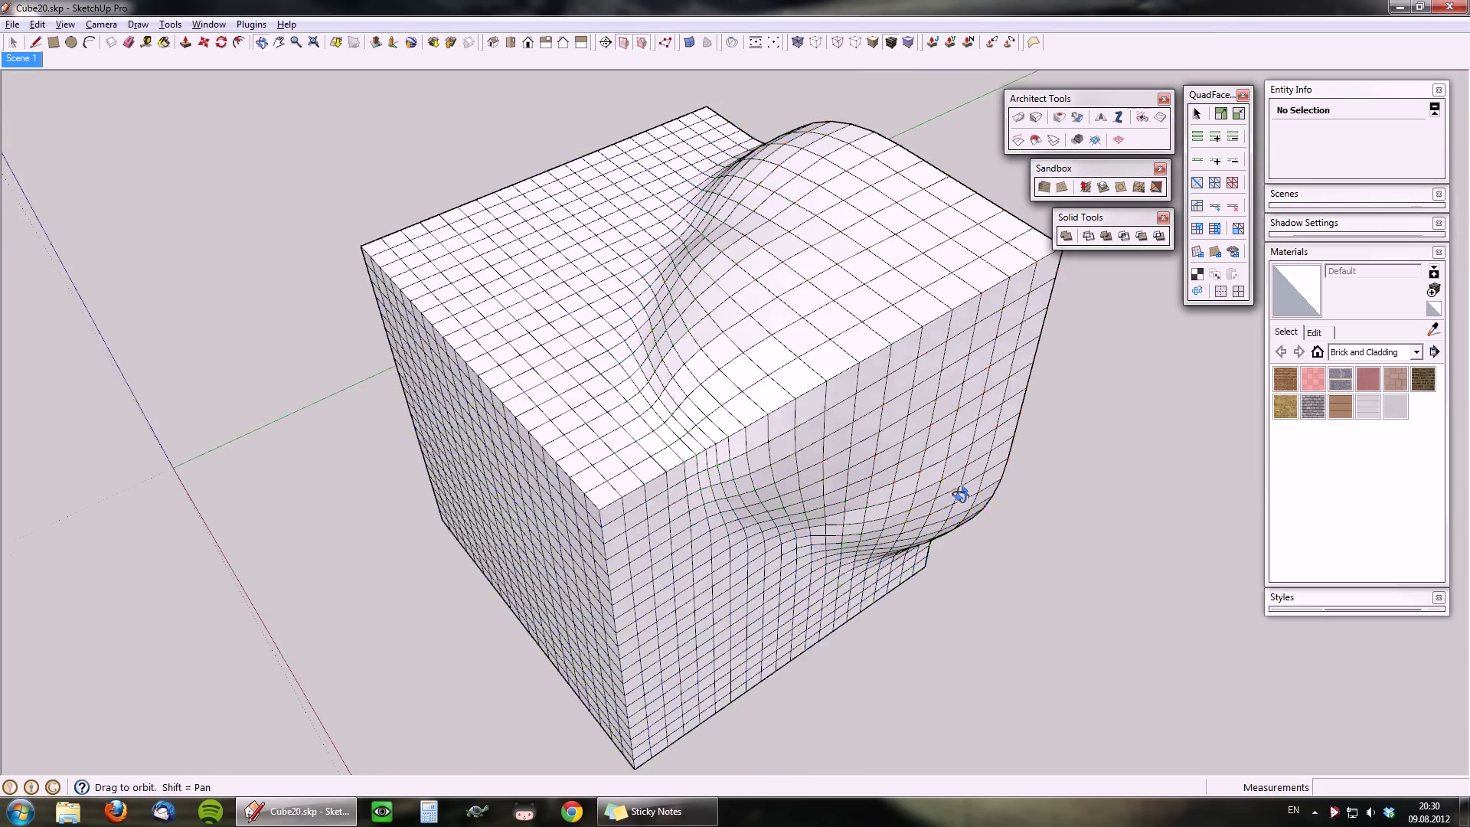
{"action": "left_click_drag", "start_coordinate": [961, 494], "coordinate": [1050, 541]}
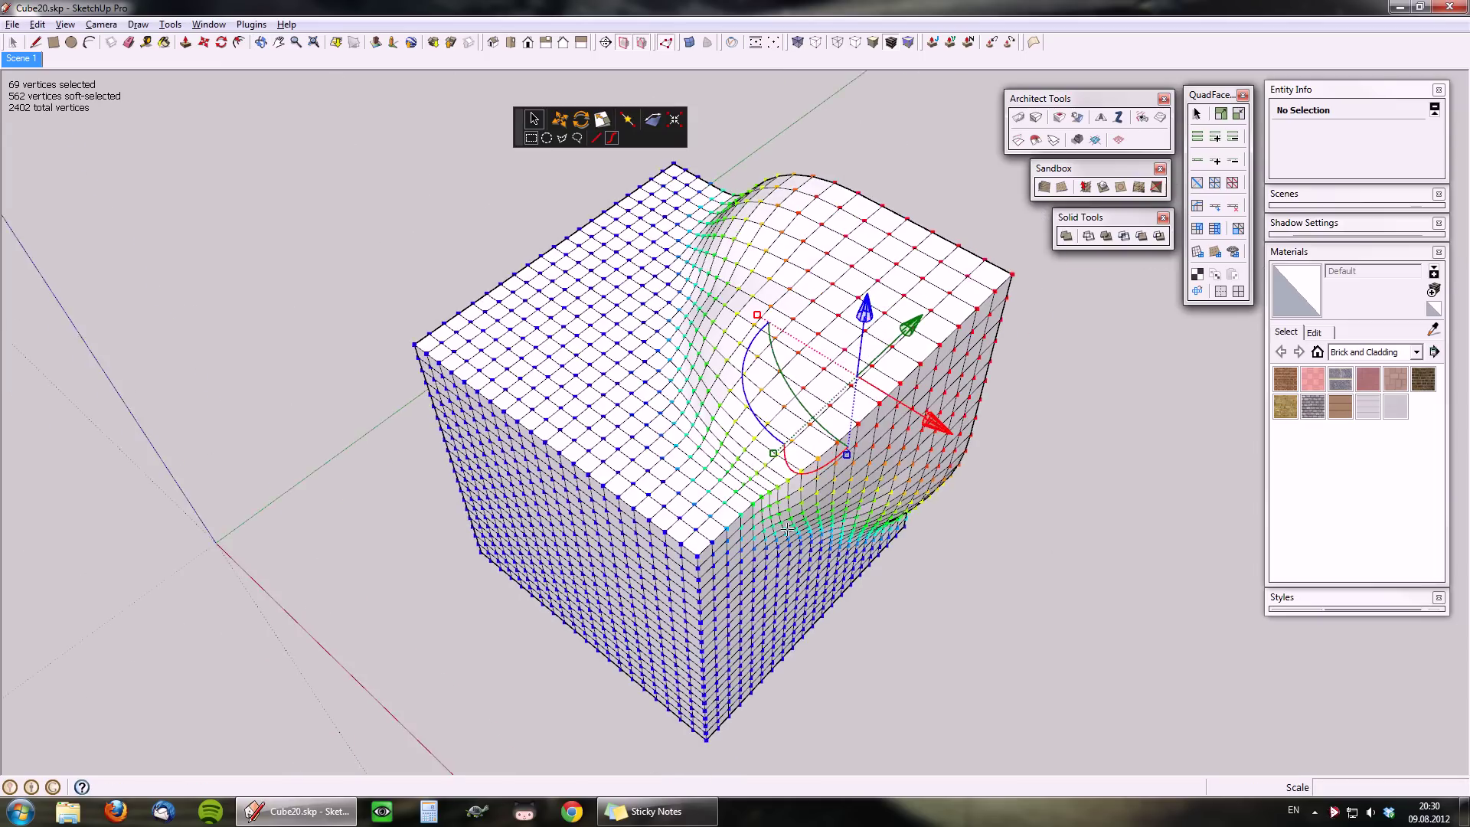
{"action": "scroll", "coordinate": [789, 528], "scroll_direction": "down", "scroll_amount": 3}
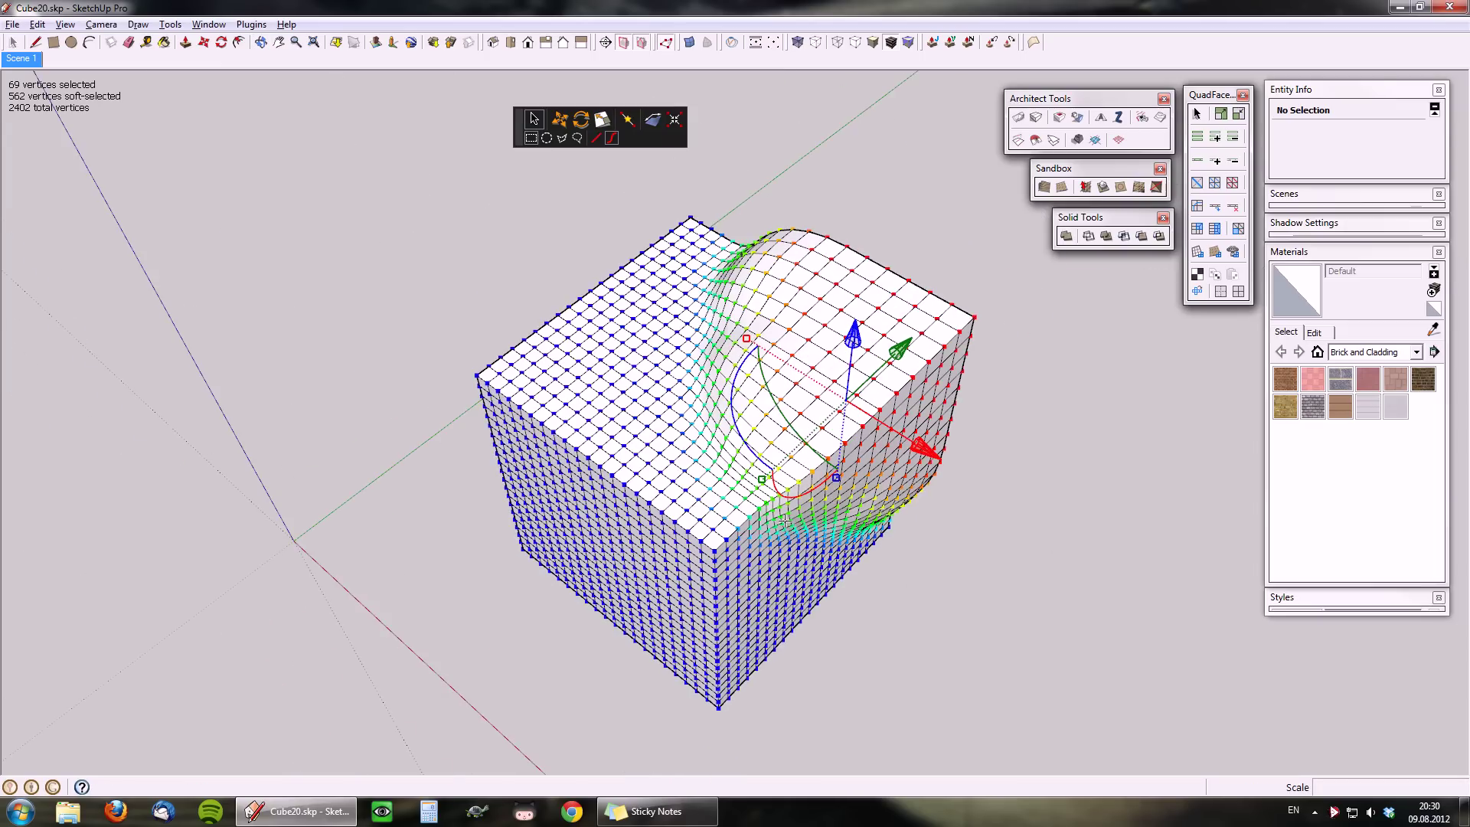
Select only the vertices at the bulge's outer corner and rotate them 45° about the blue axis
{"action": "left_click_drag", "start_coordinate": [884, 296], "coordinate": [971, 397]}
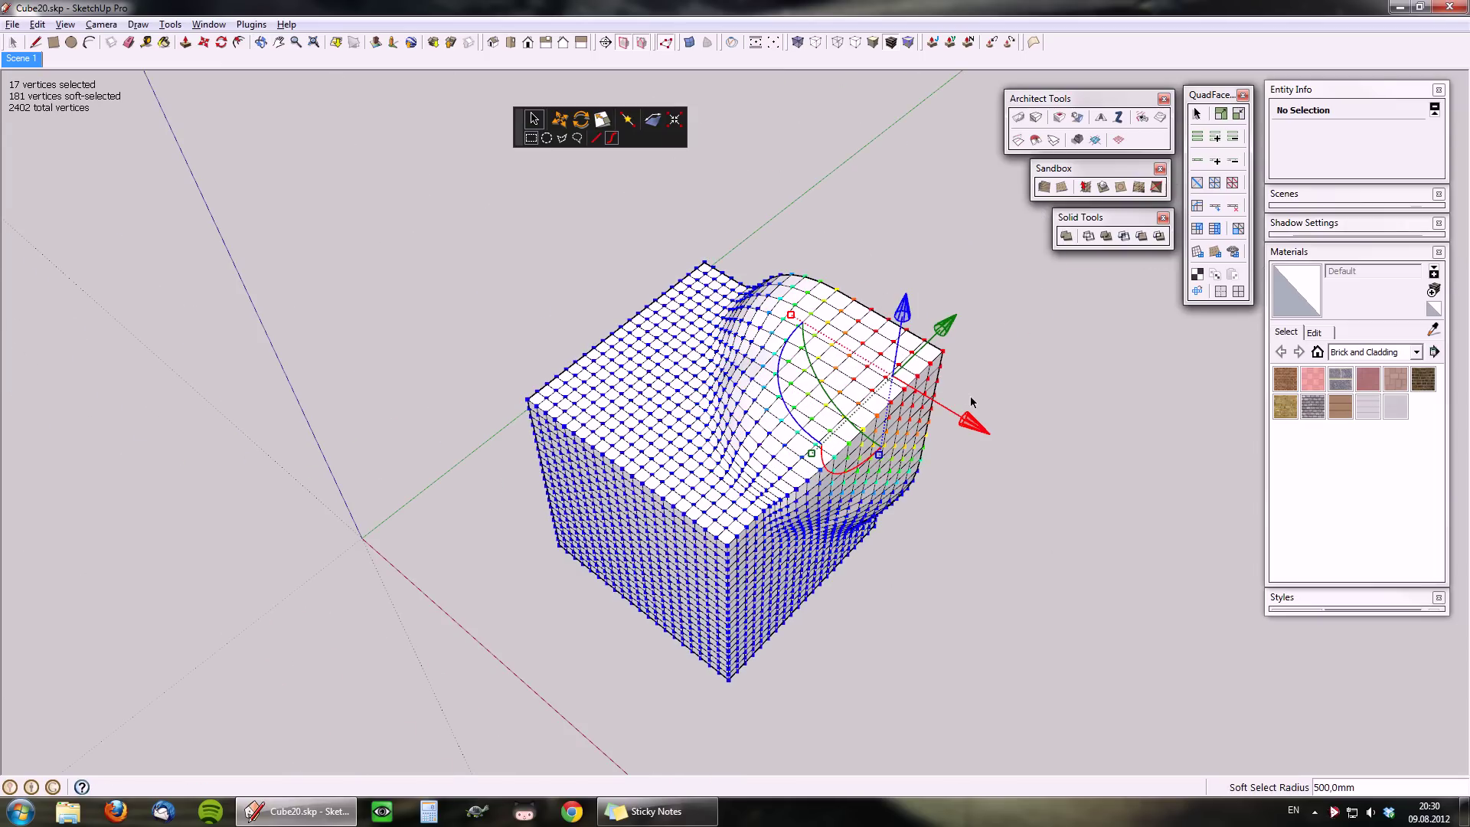
{"action": "scroll", "coordinate": [856, 377], "scroll_direction": "up", "scroll_amount": 2}
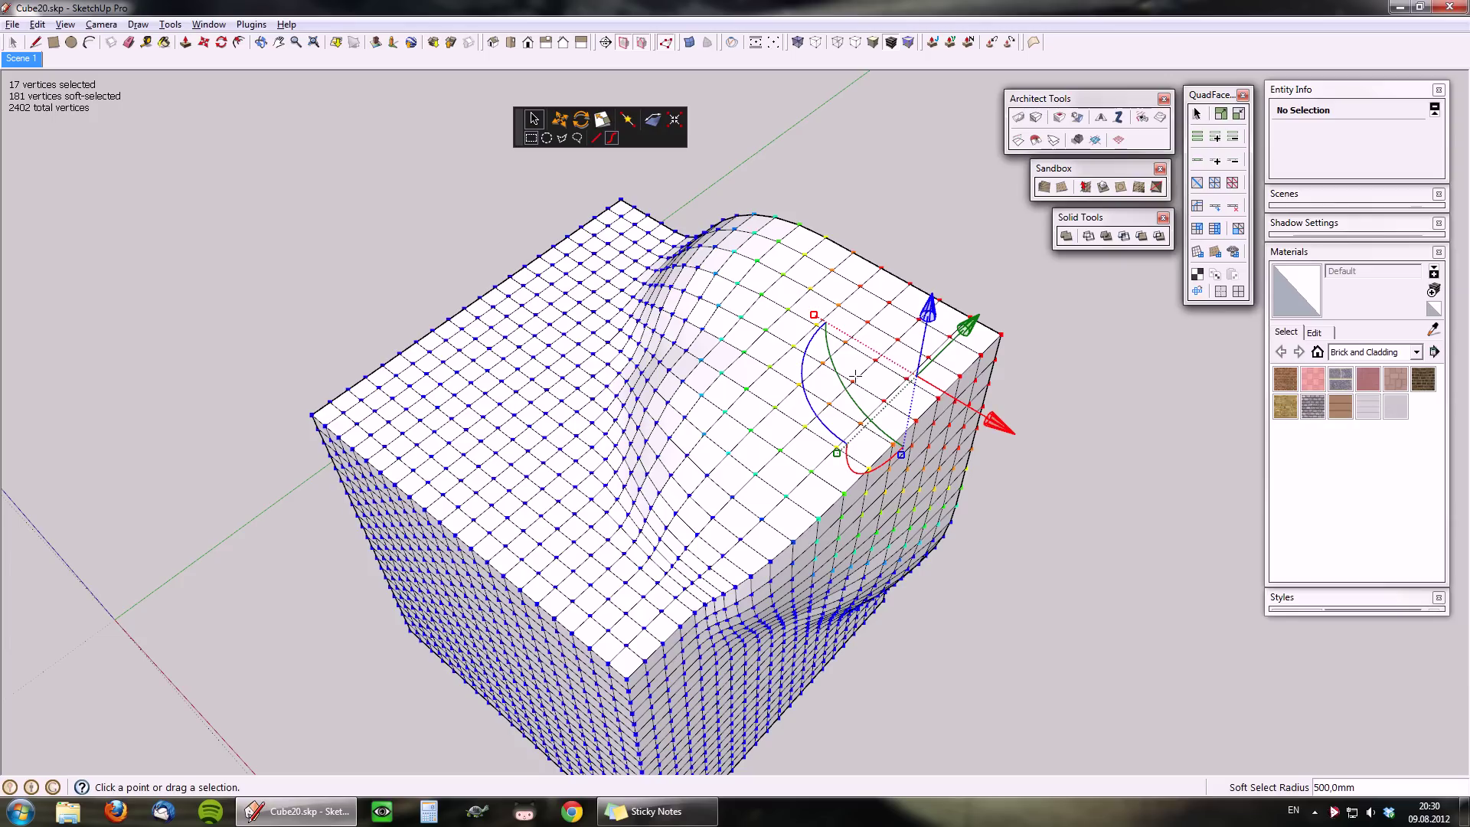
{"action": "left_click_drag", "start_coordinate": [1064, 396], "coordinate": [946, 271]}
{"action": "middle_click_drag", "start_coordinate": [715, 404], "coordinate": [797, 430]}
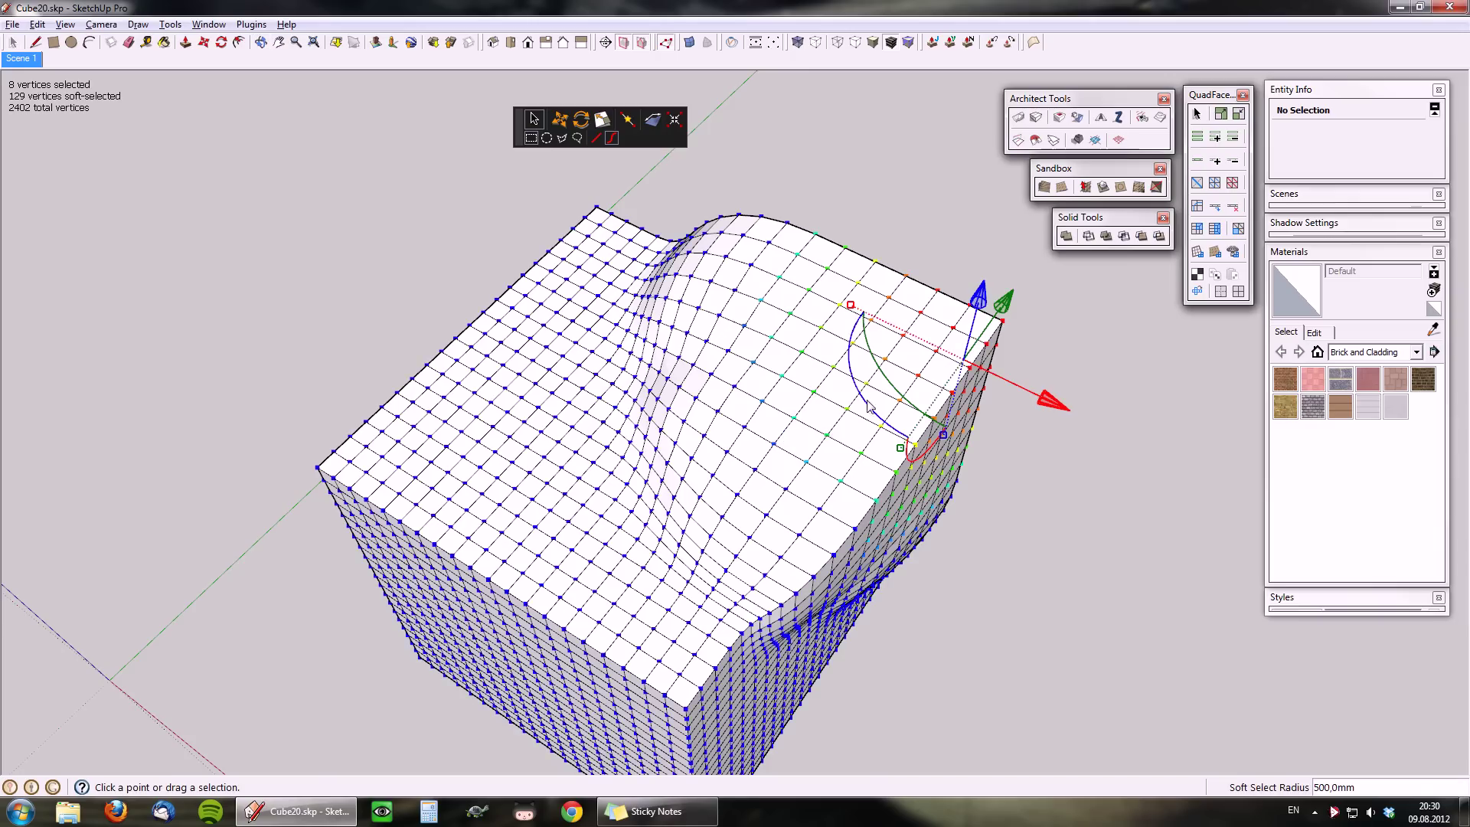
{"action": "left_click_drag", "start_coordinate": [851, 370], "coordinate": [988, 552]}
Review the angle snapping option in the Units section of Model Info
{"action": "left_click", "coordinate": [224, 24]}
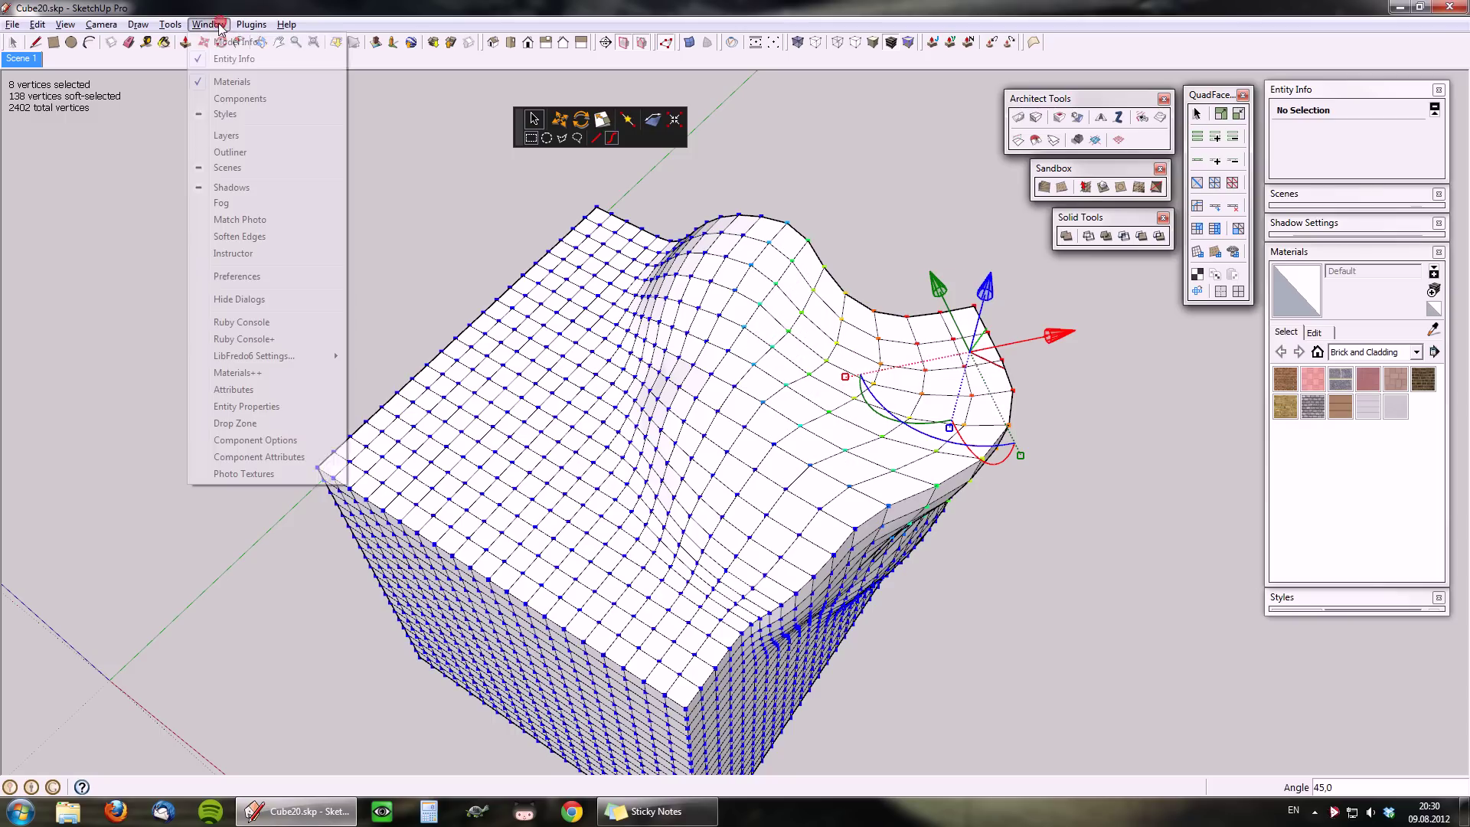
{"action": "left_click", "coordinate": [226, 42]}
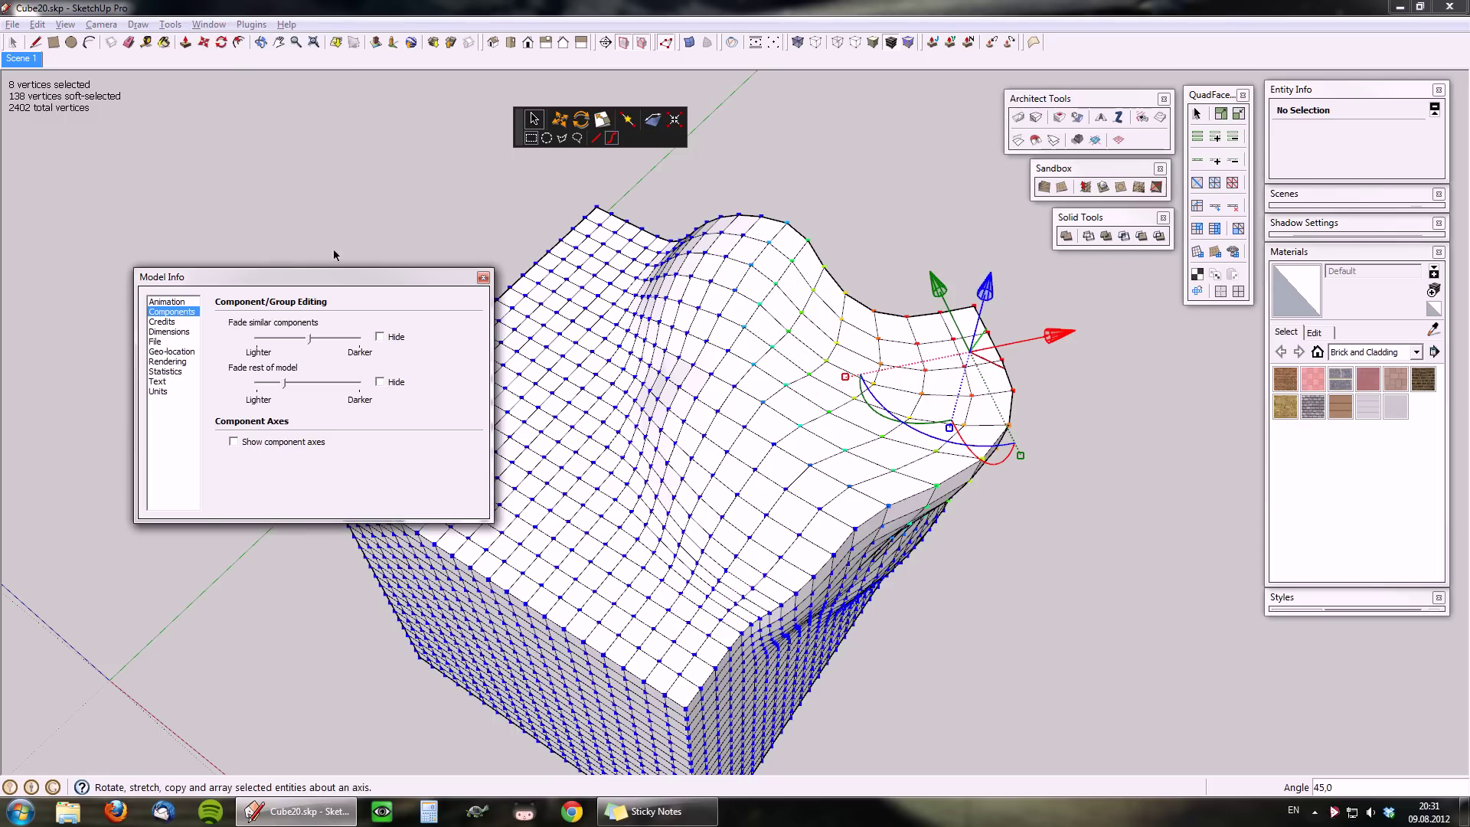
{"action": "left_click_drag", "start_coordinate": [347, 278], "coordinate": [572, 206]}
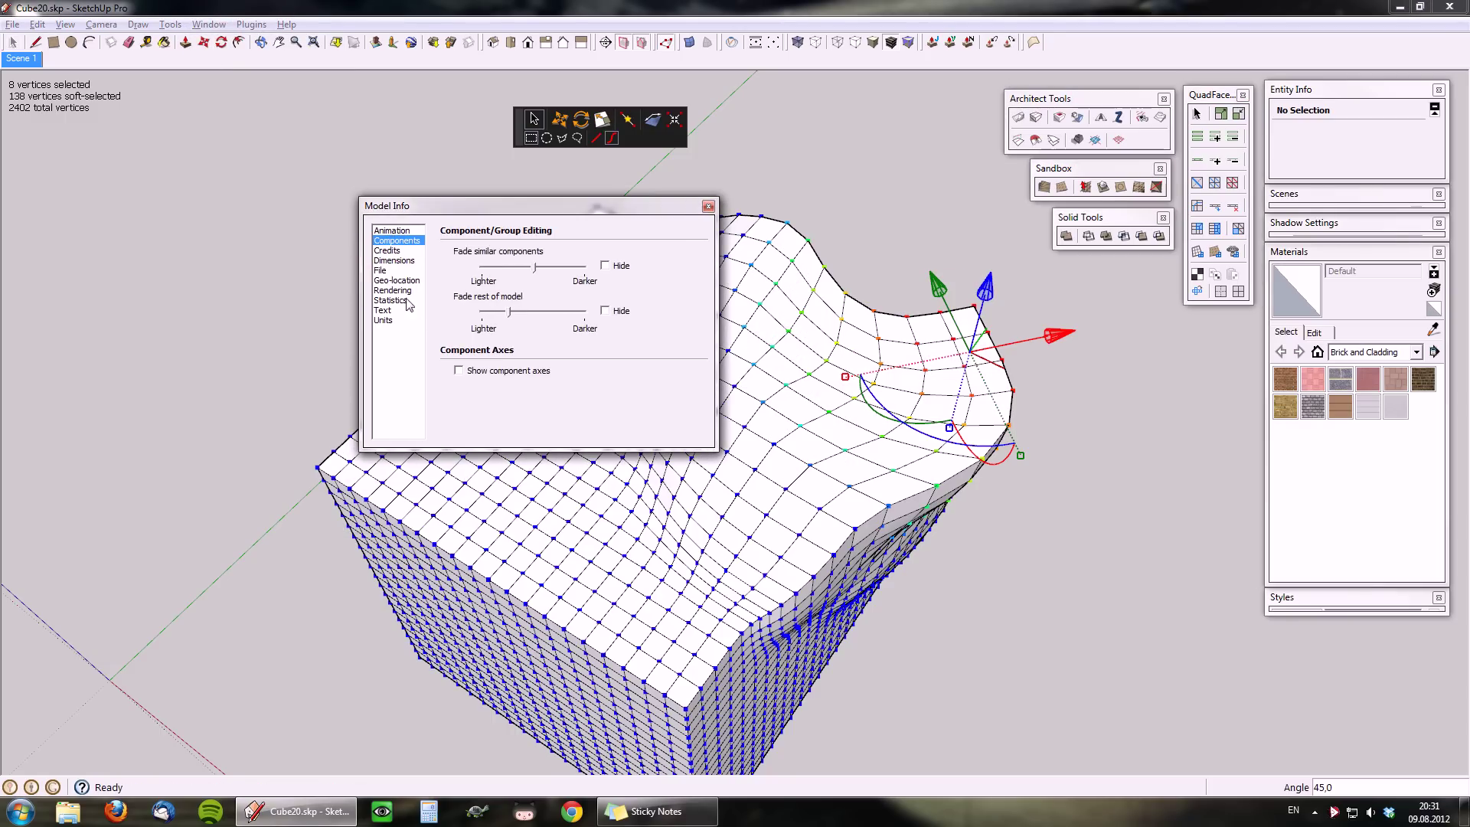
{"action": "left_click", "coordinate": [384, 322]}
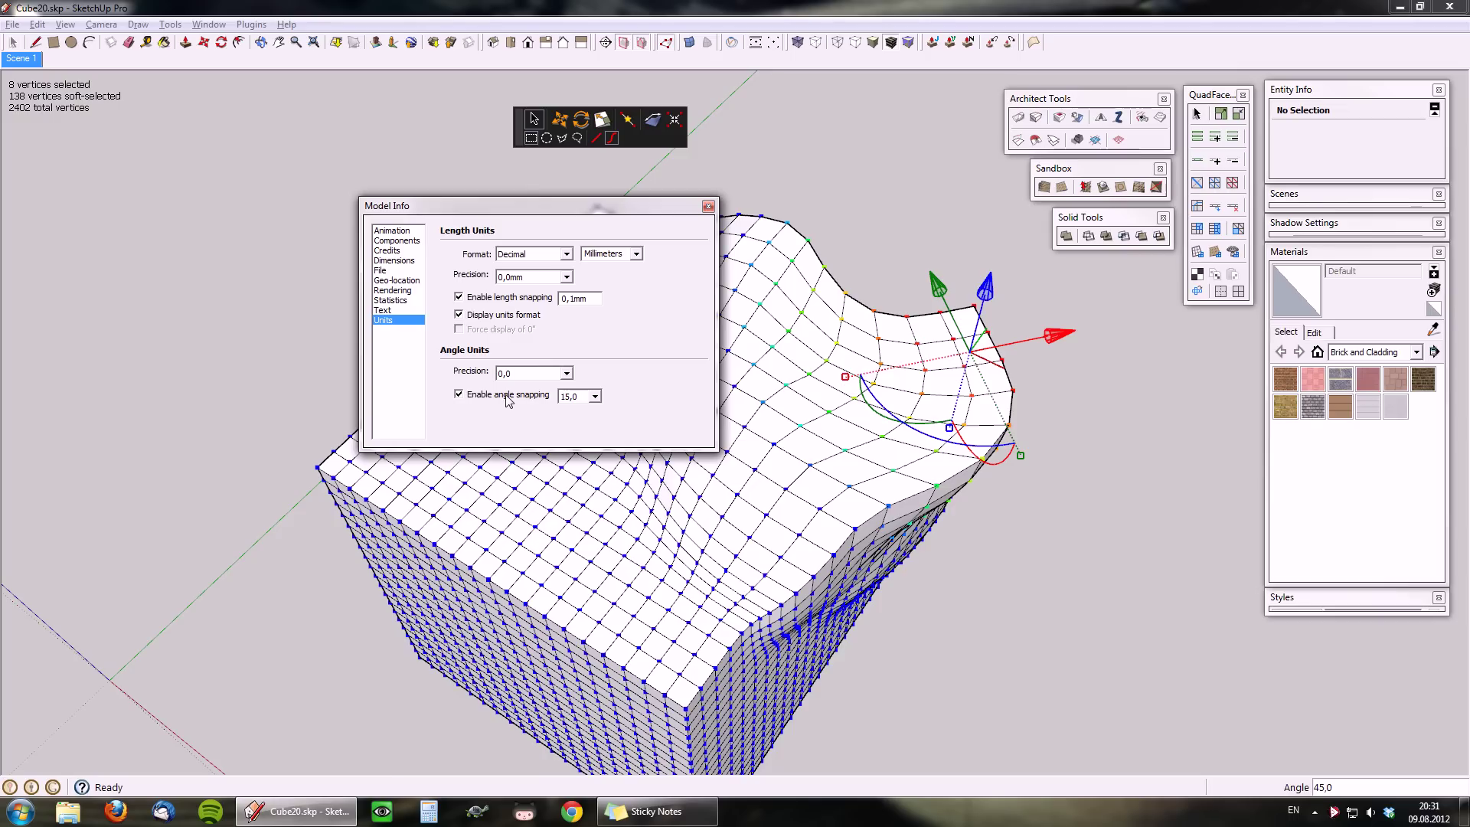
{"action": "left_click", "coordinate": [708, 206]}
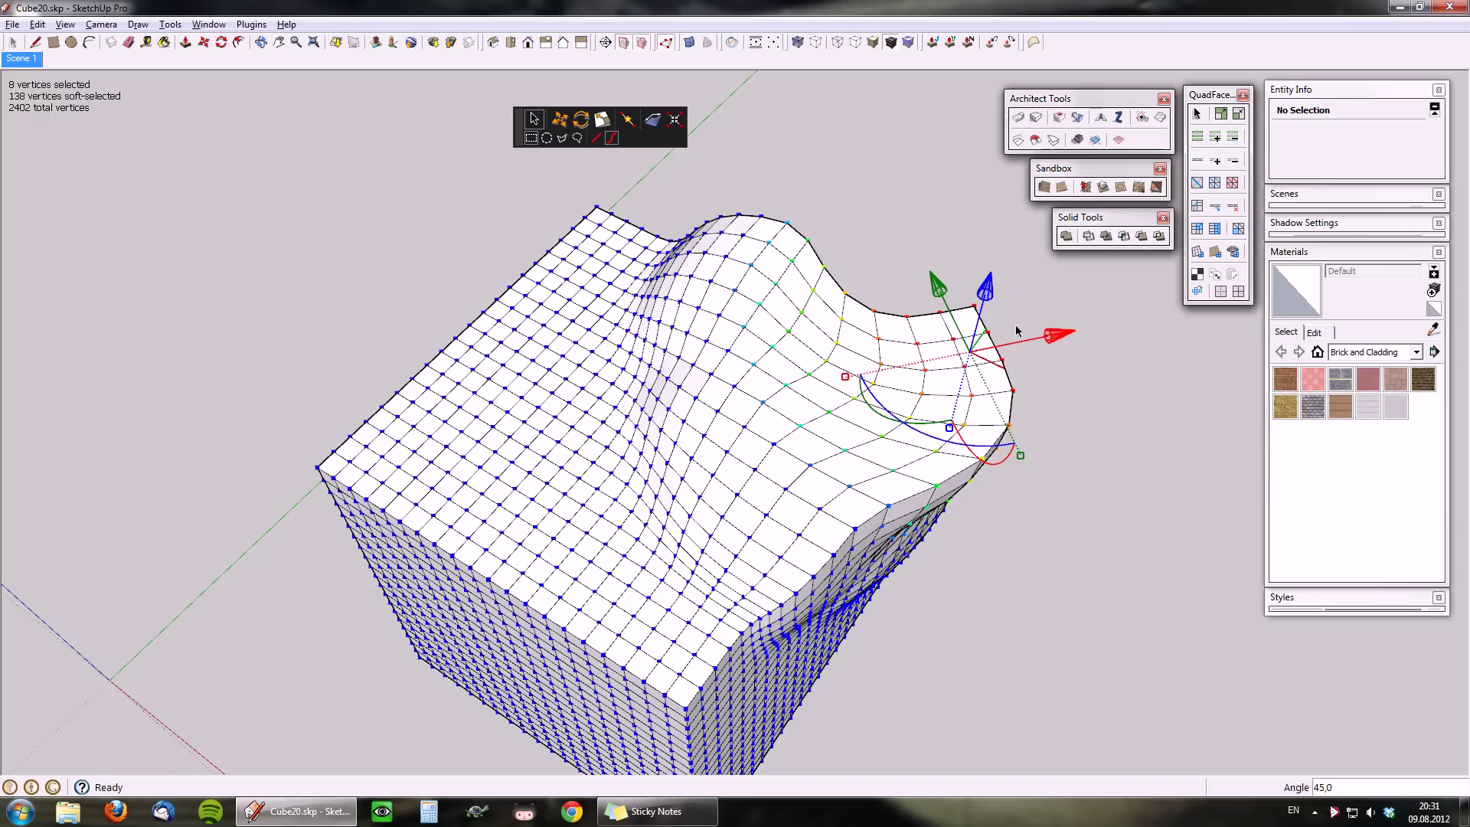
Move the selected outer corner vertices about 209 mm up along the blue axis and inspect the deformed cube
{"action": "left_click_drag", "start_coordinate": [986, 285], "coordinate": [1003, 203]}
{"action": "middle_click_drag", "start_coordinate": [936, 489], "coordinate": [240, 423]}
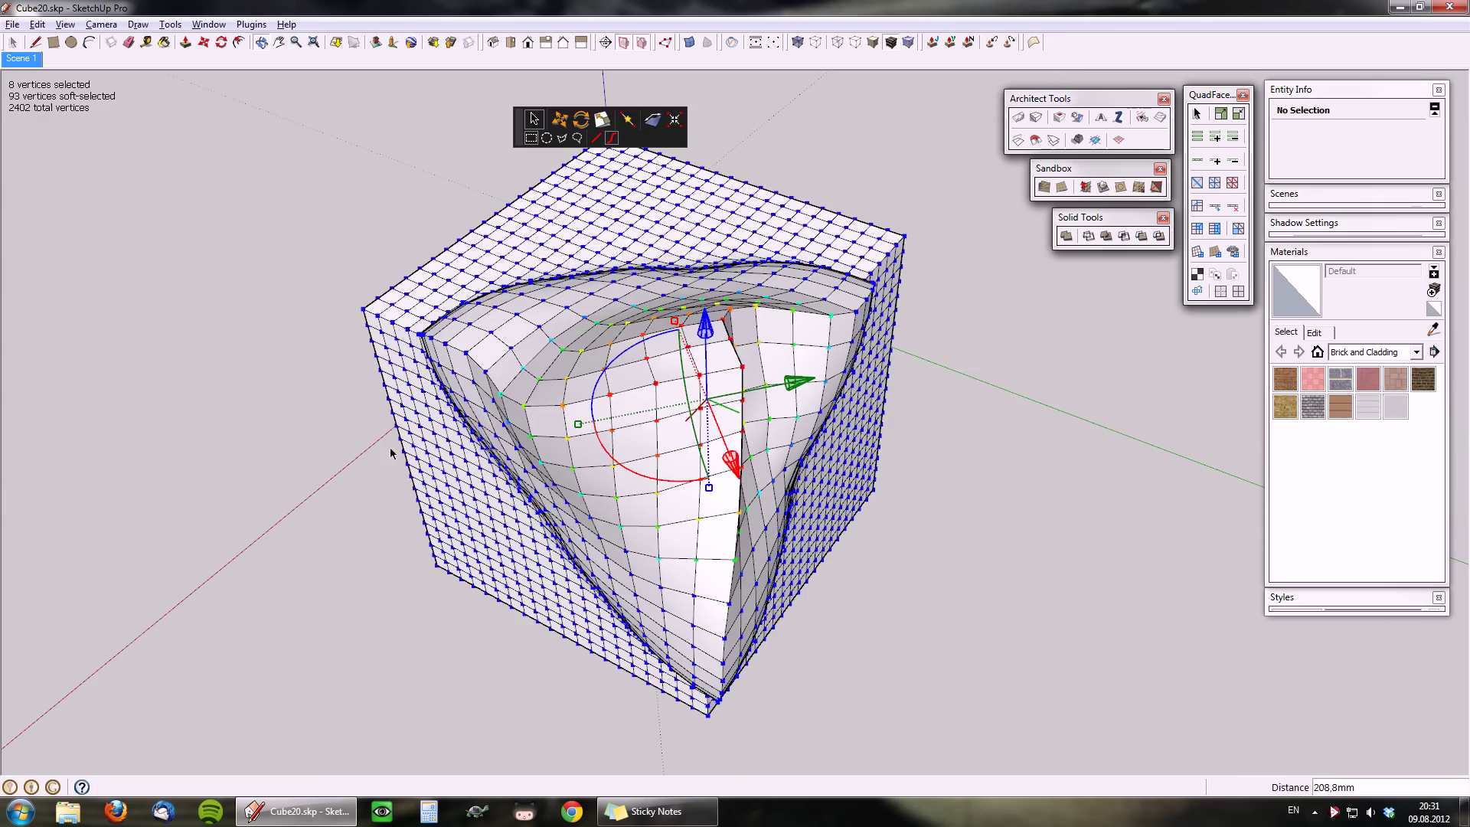
{"action": "key", "text": "o"}
{"action": "left_click_drag", "start_coordinate": [748, 475], "coordinate": [780, 529]}
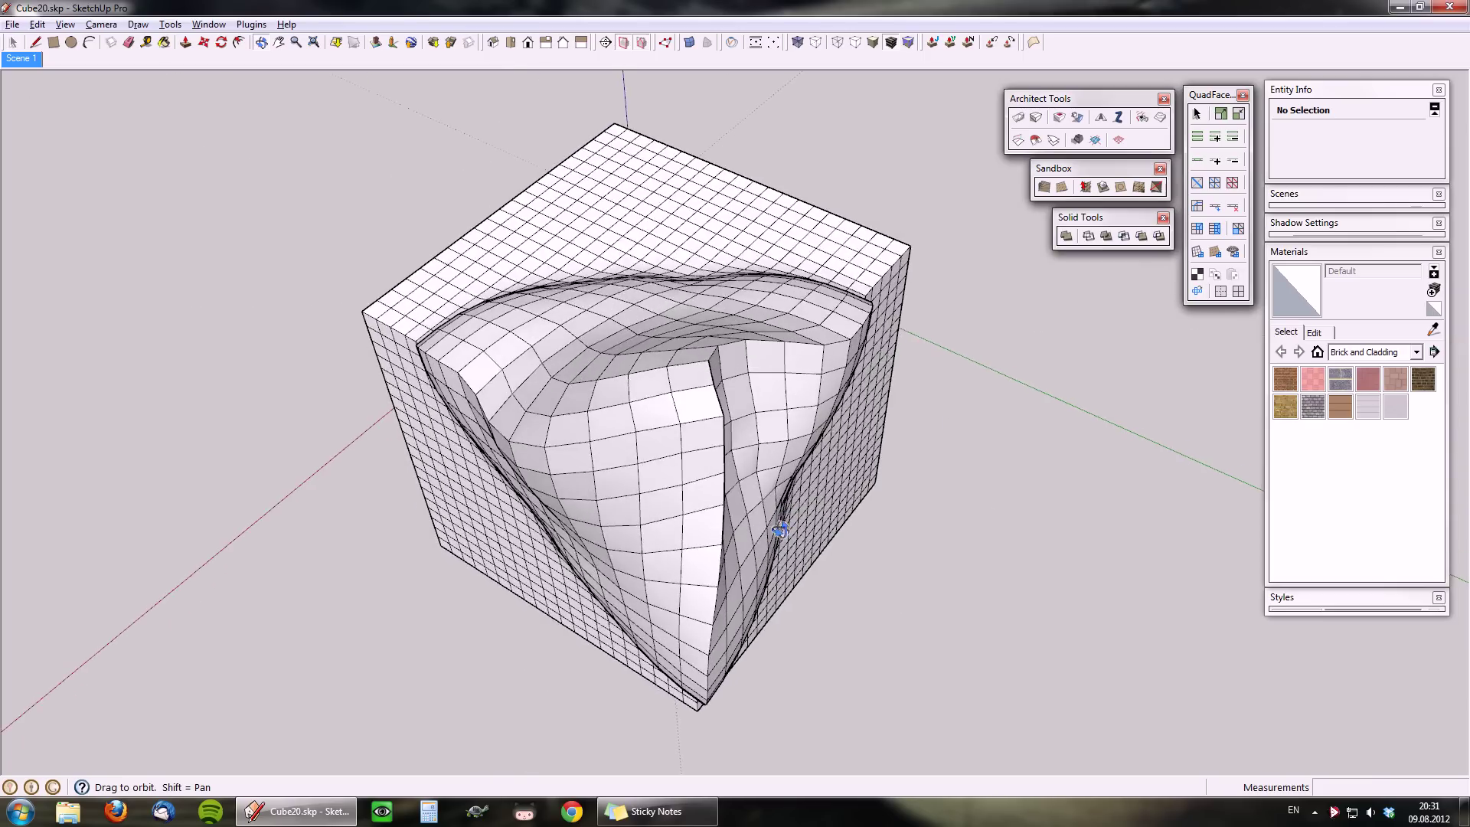
{"action": "middle_click_drag", "start_coordinate": [780, 530], "coordinate": [1273, 515]}
{"action": "middle_click_drag", "start_coordinate": [635, 400], "coordinate": [715, 495]}
{"action": "scroll", "coordinate": [701, 434], "scroll_direction": "down", "scroll_amount": 3}
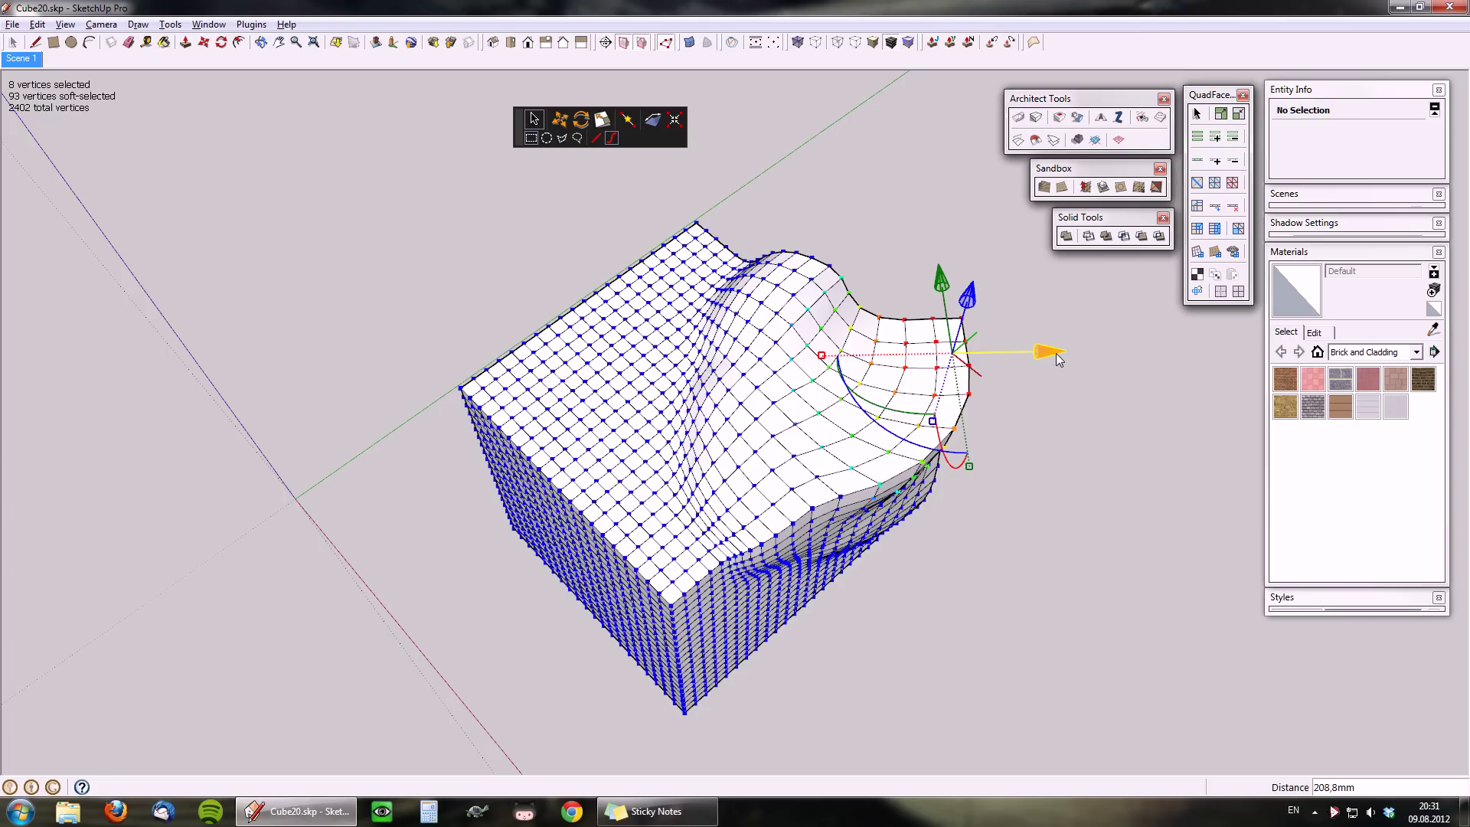
Examine the gizmo alignment options for the vertex selection without changing the current alignment
{"action": "right_click", "coordinate": [900, 284]}
{"action": "mouse_move", "coordinate": [932, 327]}
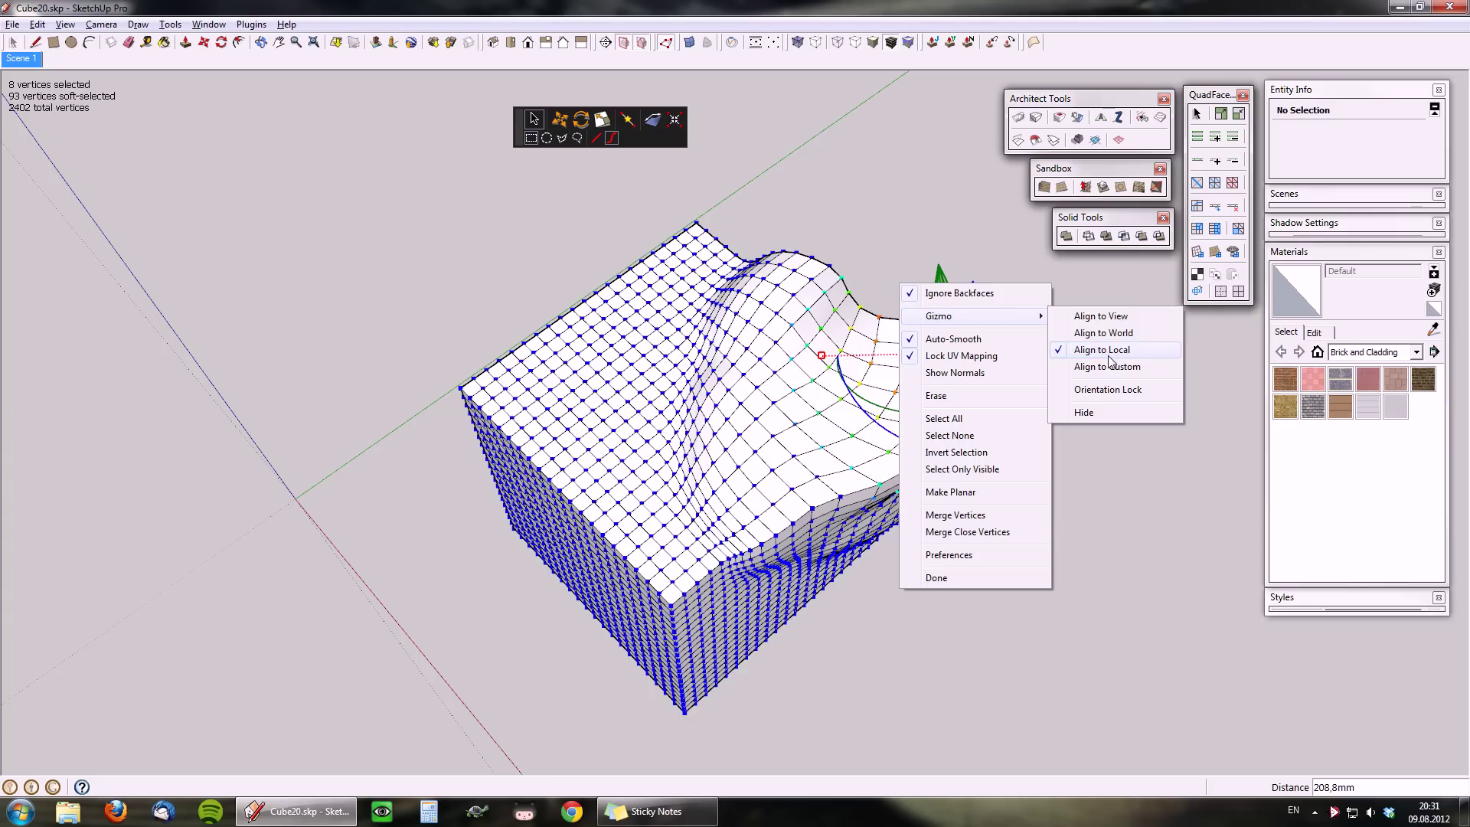
{"action": "left_click", "coordinate": [990, 22]}
Leave vertex editing and draw a rectangle about 1400 by 1175 mm on the ground beside the deformed cube
{"action": "key", "text": "space"}
{"action": "scroll", "coordinate": [881, 278], "scroll_direction": "down", "scroll_amount": 3}
{"action": "left_click", "coordinate": [862, 573]}
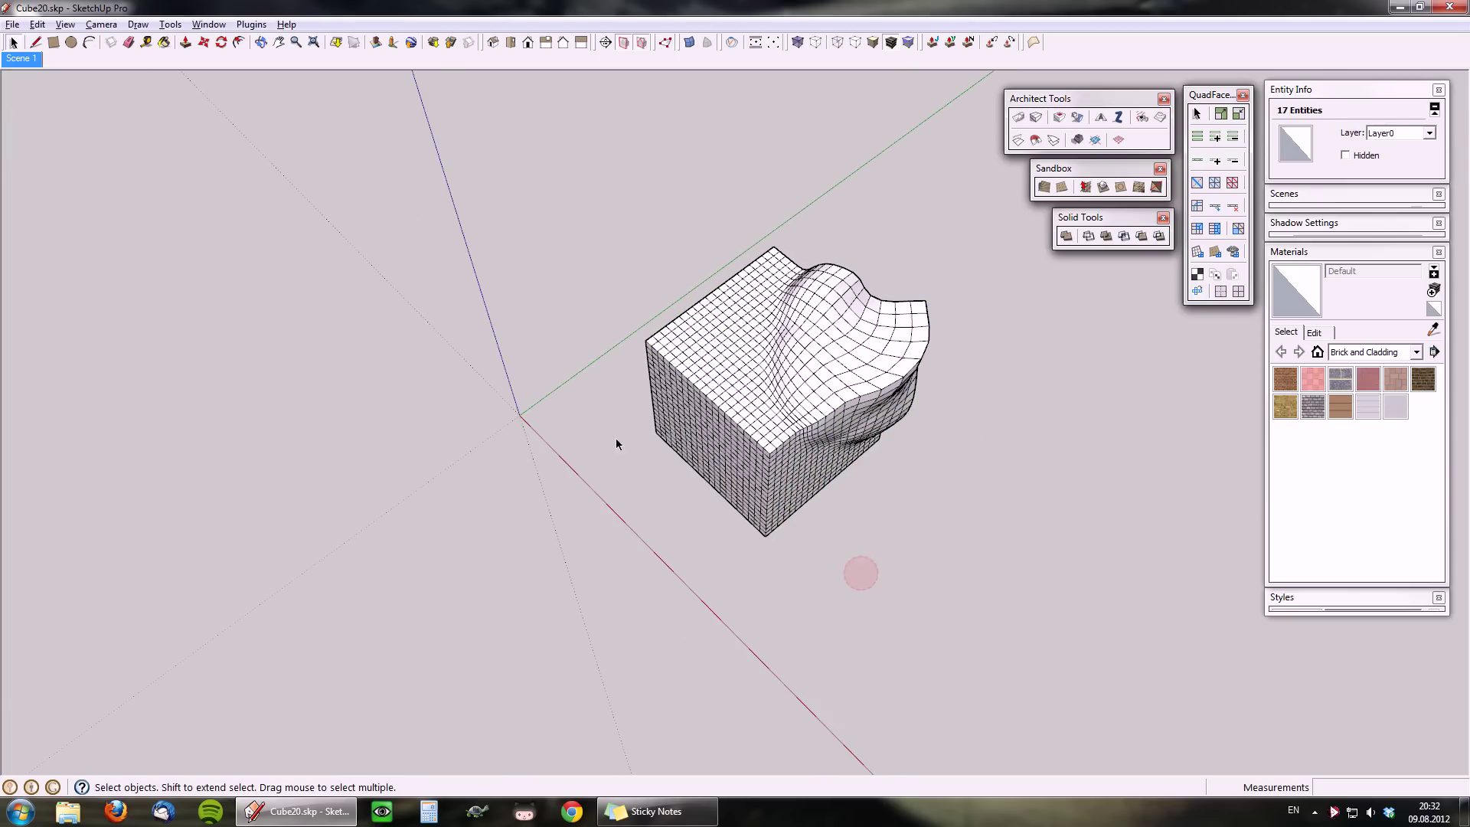
{"action": "scroll", "coordinate": [615, 438], "scroll_direction": "down", "scroll_amount": 2}
{"action": "key", "text": "r"}
{"action": "left_click", "coordinate": [890, 491]}
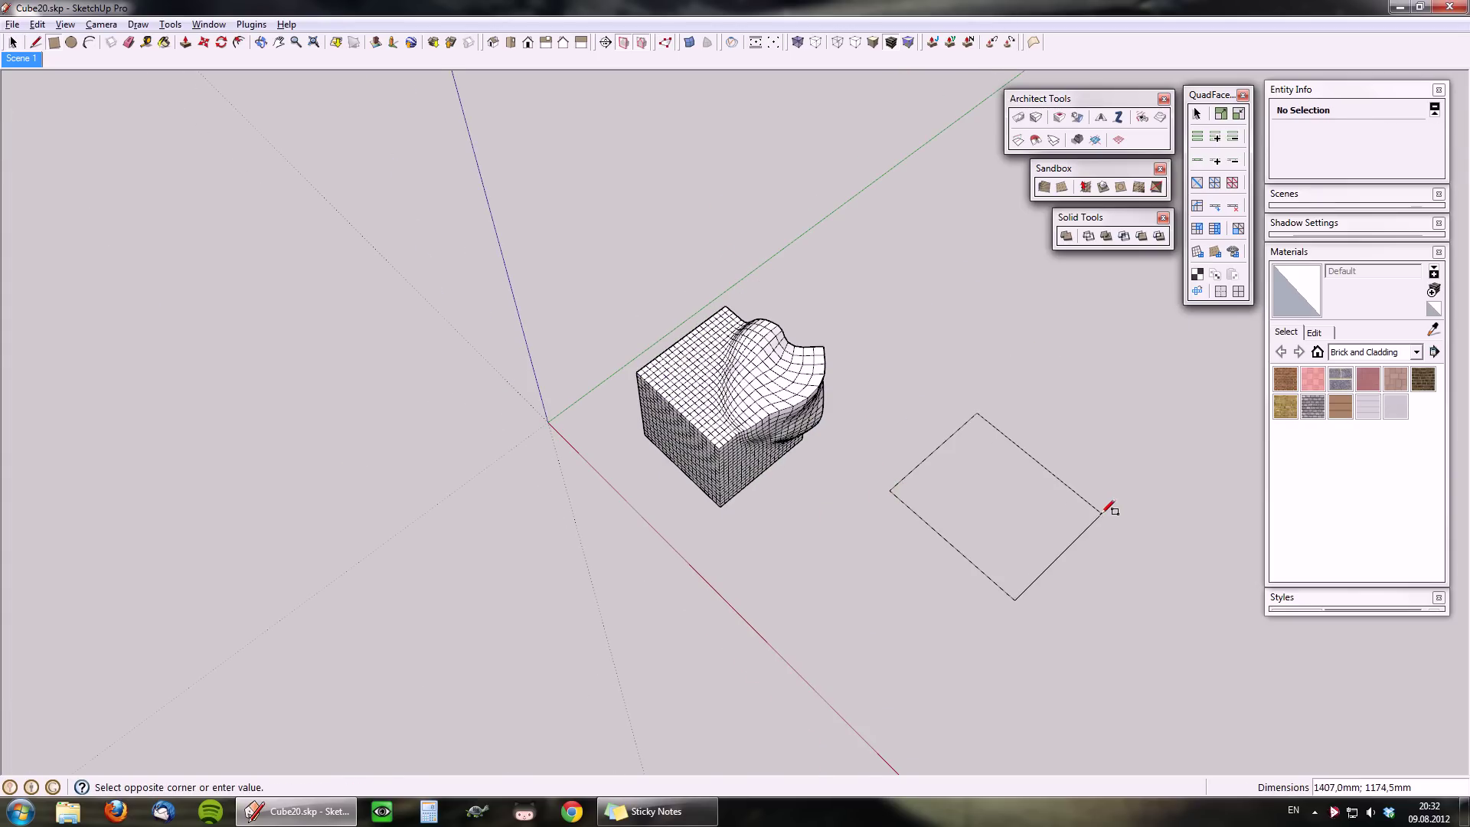
{"action": "left_click", "coordinate": [1110, 505]}
Extrude the rectangle upward into a box with Push/Pull and group all of its geometry
{"action": "key", "text": "p"}
{"action": "left_click", "coordinate": [1031, 535]}
{"action": "left_click", "coordinate": [1005, 448]}
{"action": "key", "text": "space"}
{"action": "triple_click", "coordinate": [1006, 448]}
{"action": "key", "text": "ctrl+g"}
Rotate the box group about its vertical axis so it is no longer aligned with the model axes
{"action": "key", "text": "m"}
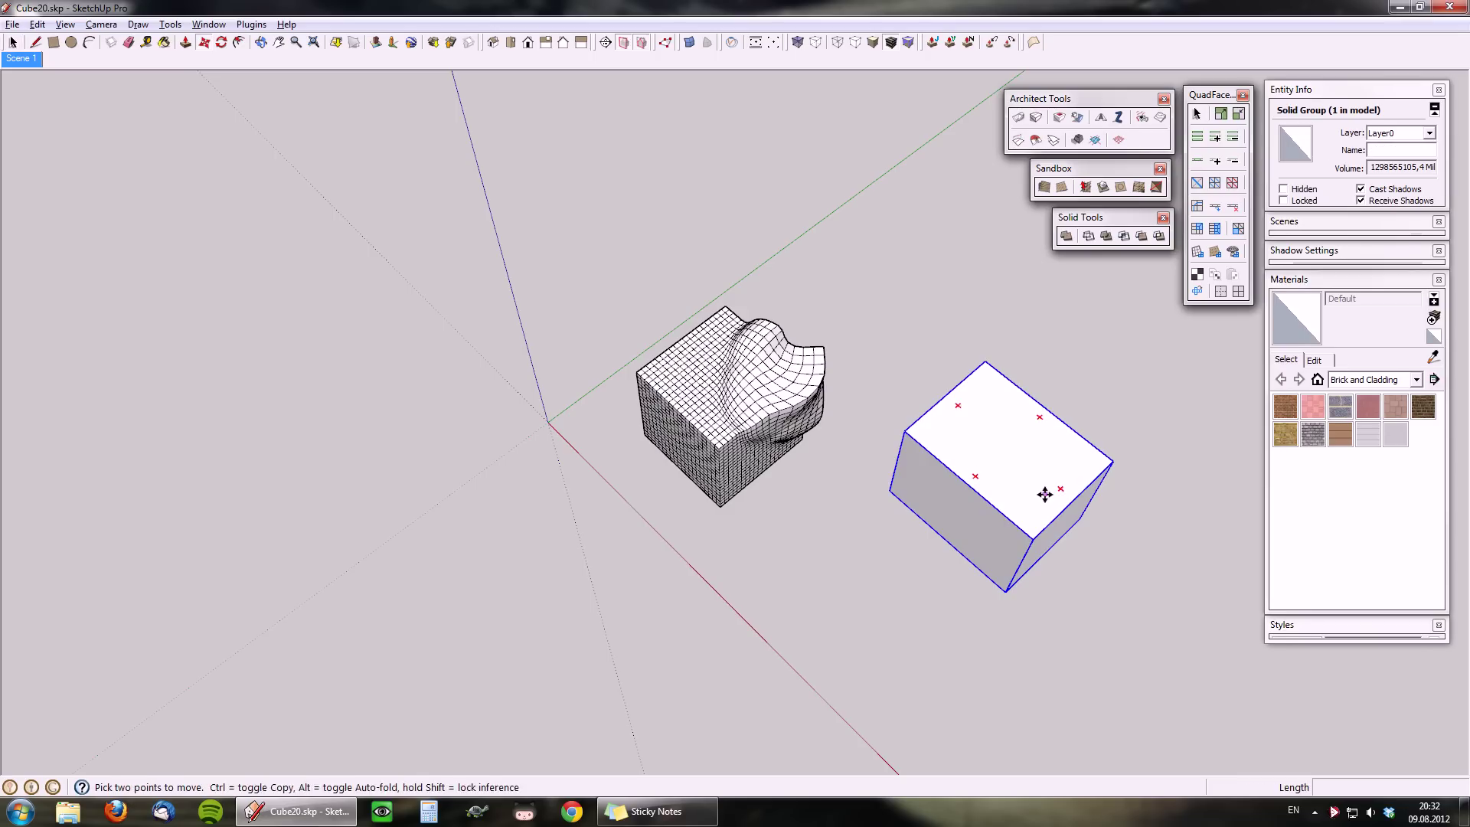
{"action": "left_click", "coordinate": [1060, 492]}
{"action": "left_click", "coordinate": [1151, 419]}
{"action": "key", "text": "space"}
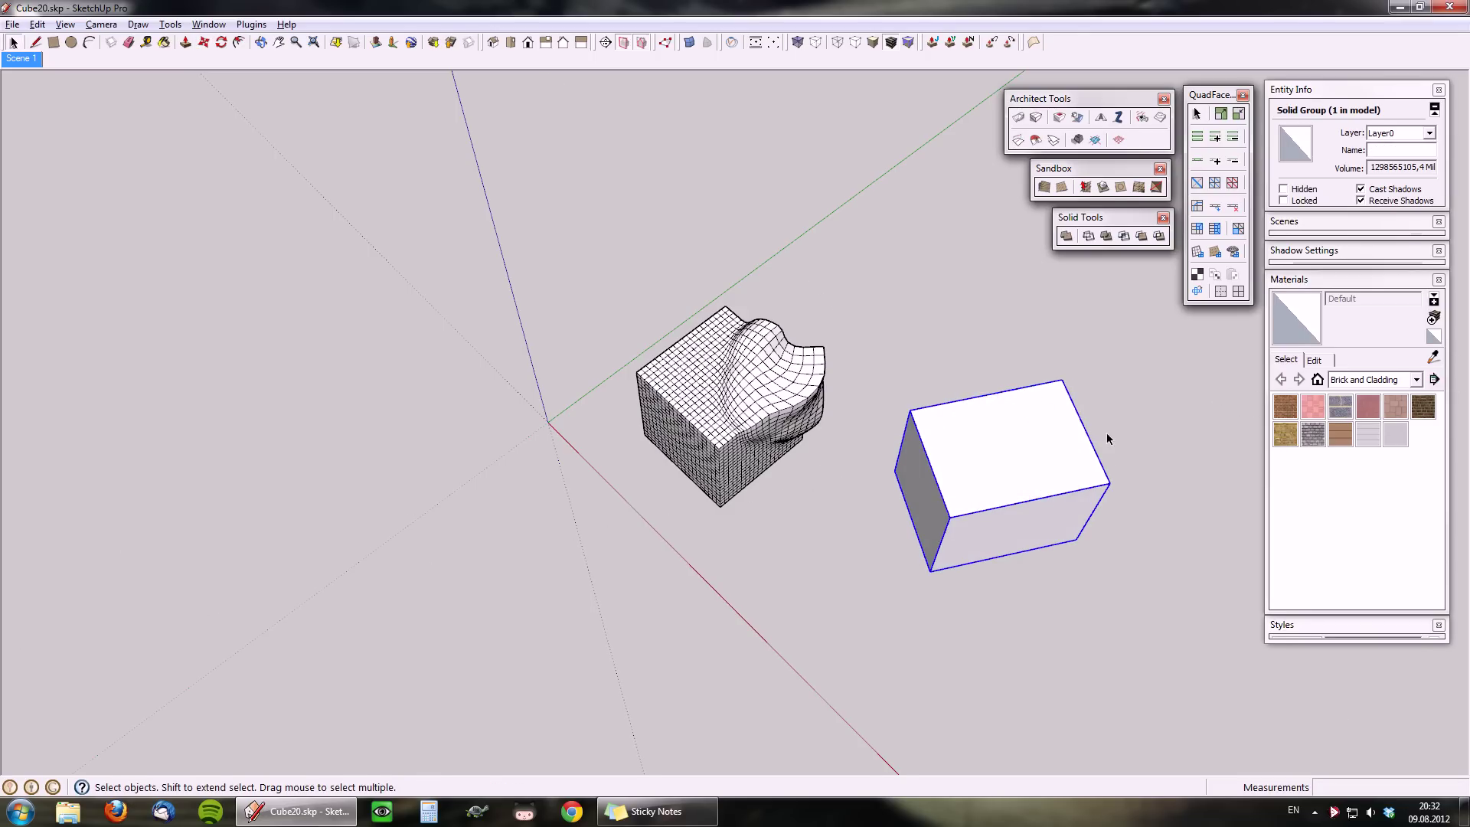
Select the mesh at the deformed cube's bulged corner and start Vertex Tools on it
{"action": "middle_click_drag", "start_coordinate": [1106, 433], "coordinate": [1088, 410]}
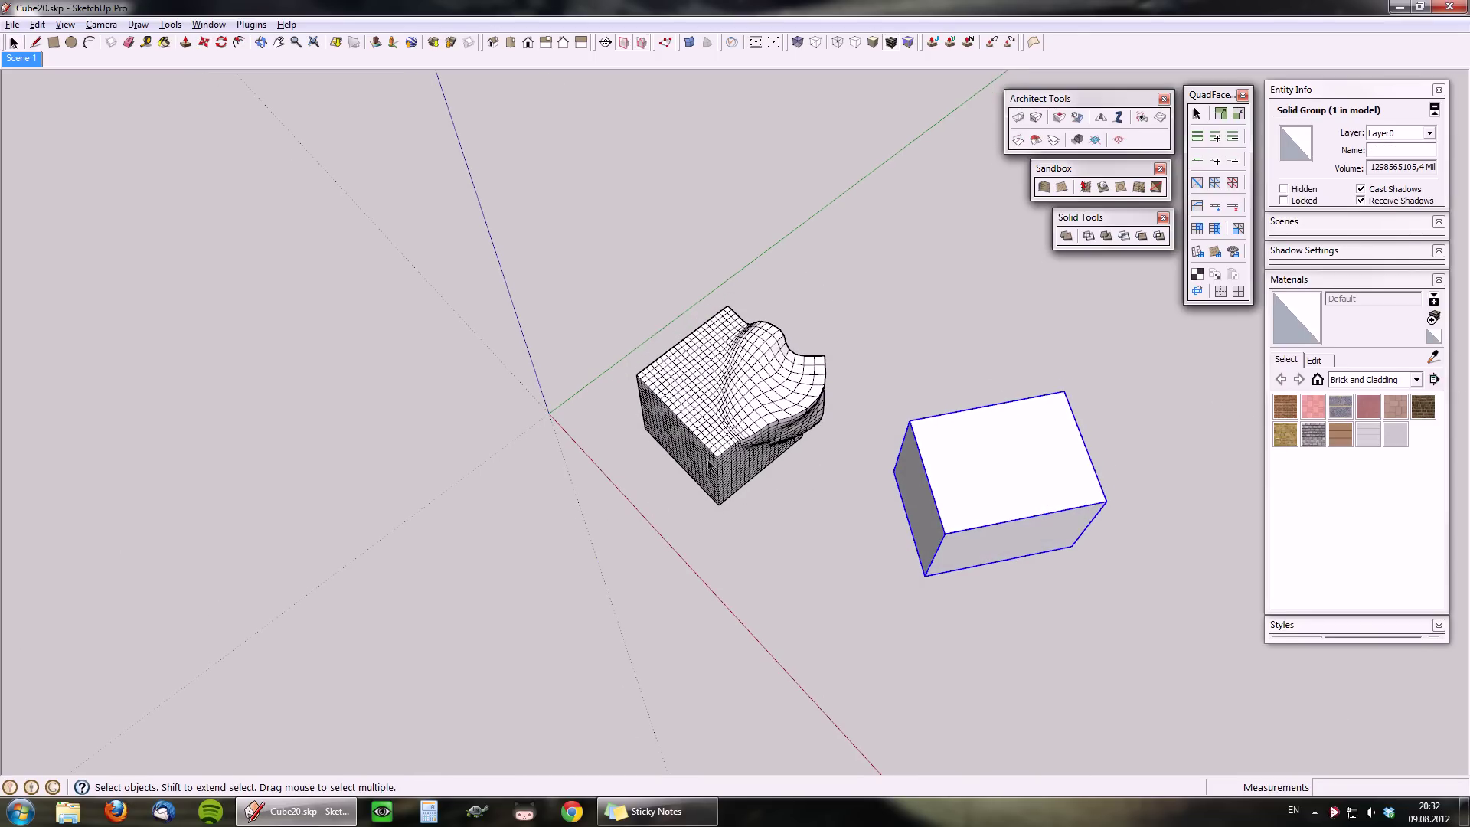
{"action": "left_click_drag", "start_coordinate": [796, 347], "coordinate": [796, 348]}
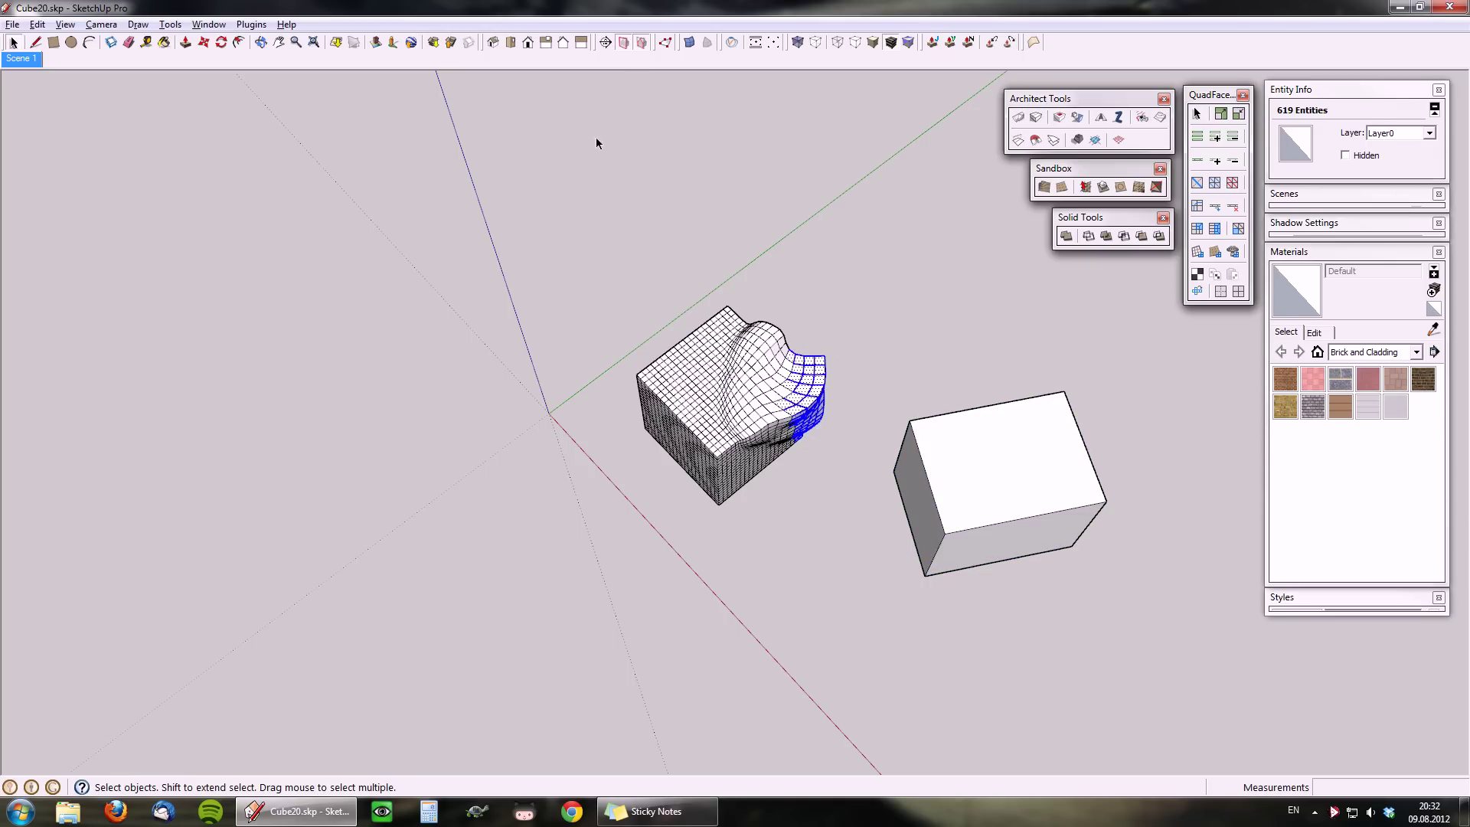
{"action": "left_click", "coordinate": [665, 43]}
{"action": "scroll", "coordinate": [792, 461], "scroll_direction": "up", "scroll_amount": 3}
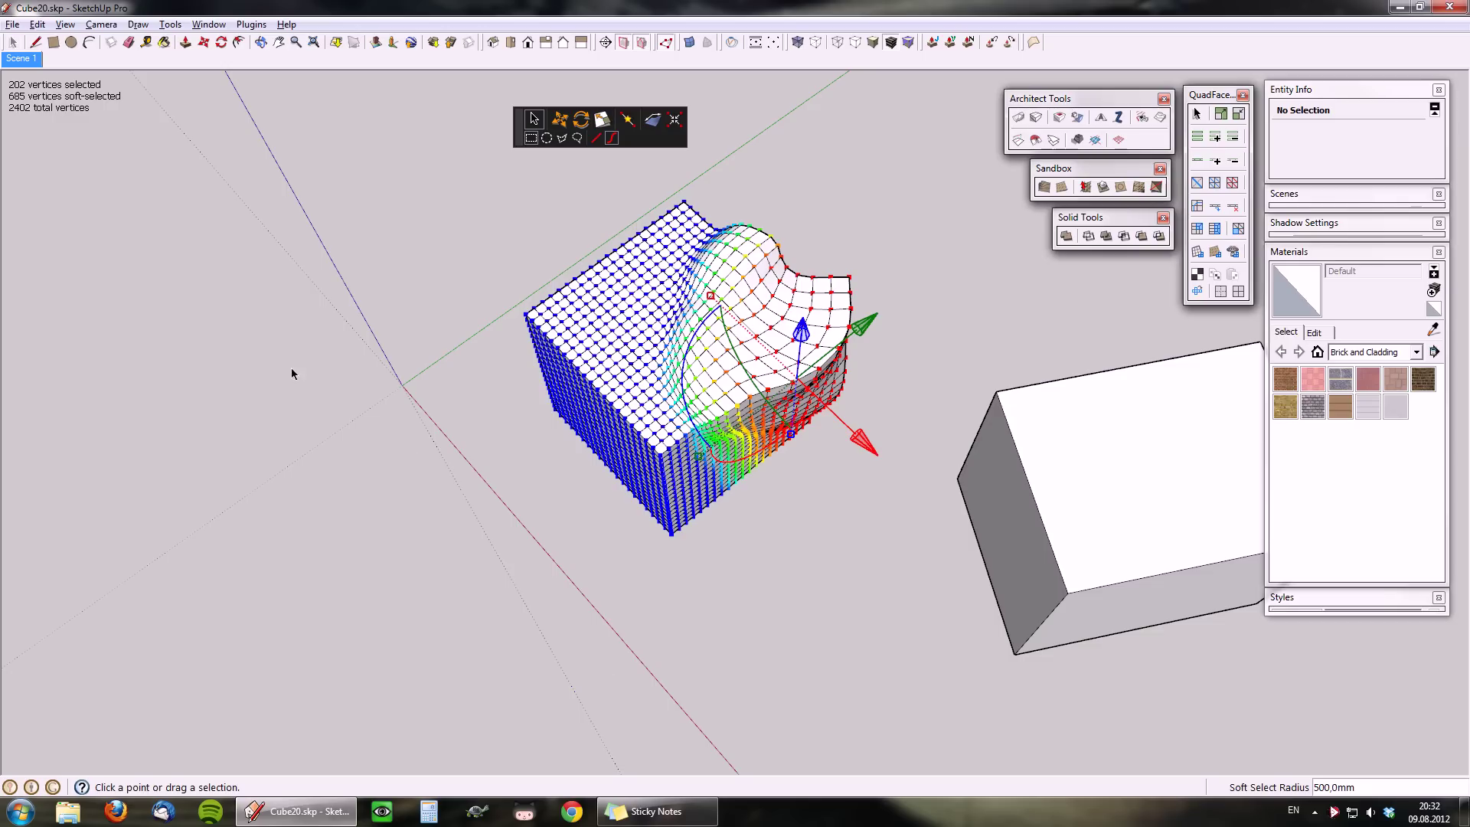
Leave vertex editing of the deformed cube and open the rotated box group for editing
{"action": "scroll", "coordinate": [536, 373], "scroll_direction": "down", "scroll_amount": 2}
{"action": "double_click", "coordinate": [811, 603]}
{"action": "double_click", "coordinate": [998, 489]}
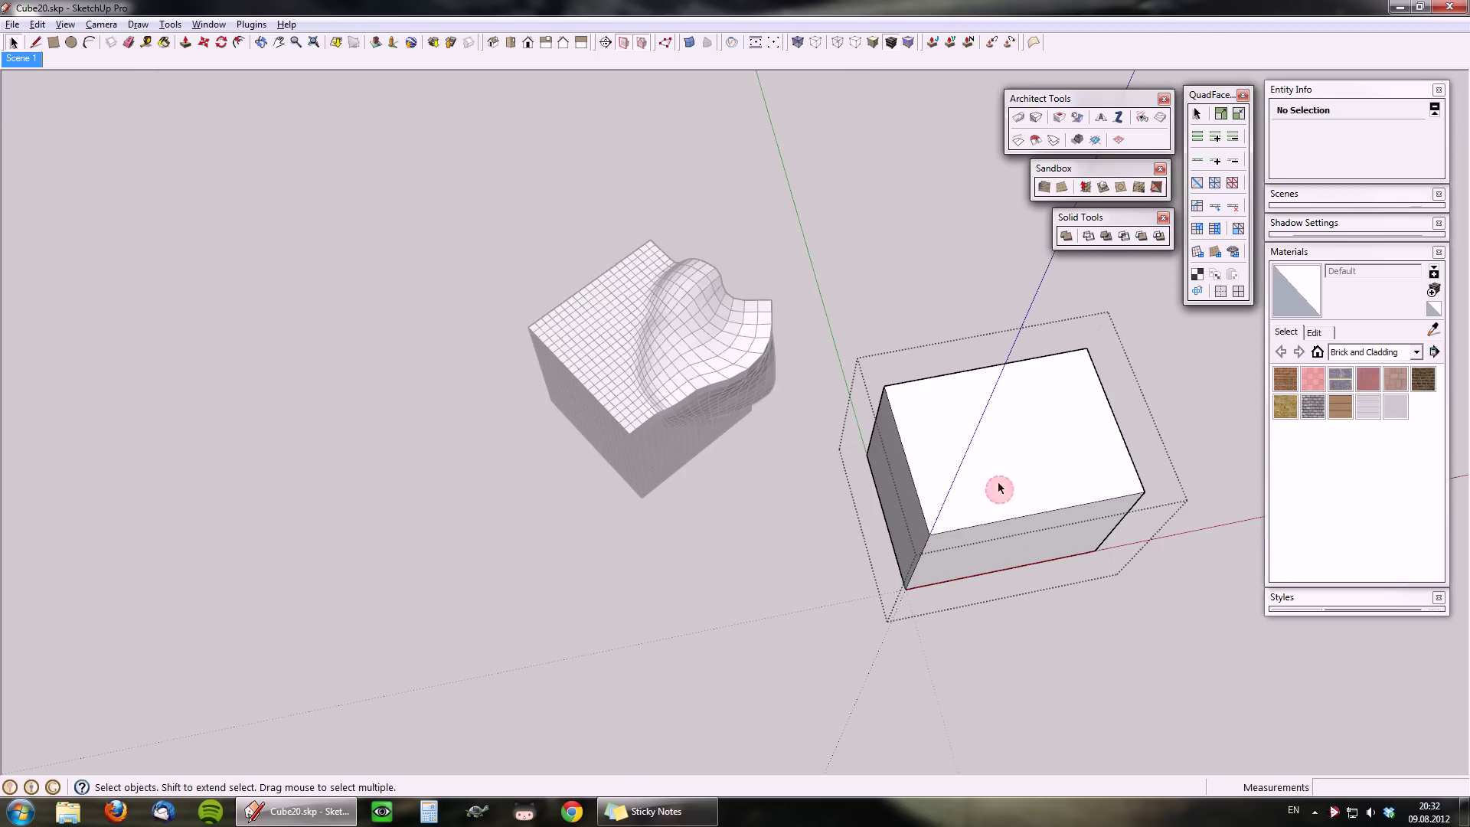
Check the gizmo's orientation on the vertices at one end of the box inside its rotated group, and close the group
{"action": "left_click", "coordinate": [665, 43]}
{"action": "left_click_drag", "start_coordinate": [970, 306], "coordinate": [1210, 557]}
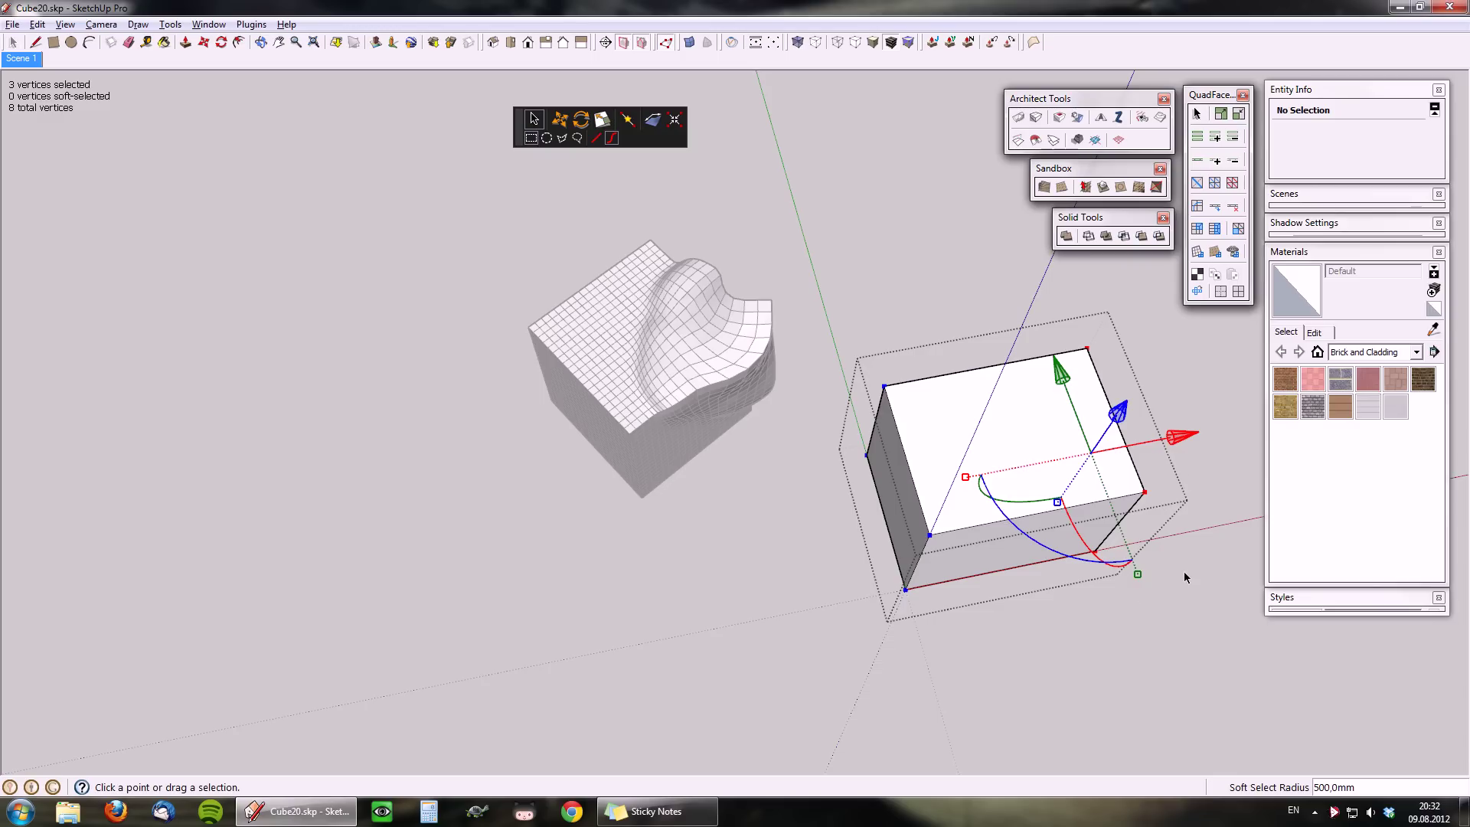
{"action": "middle_click_drag", "start_coordinate": [1183, 572], "coordinate": [1176, 581]}
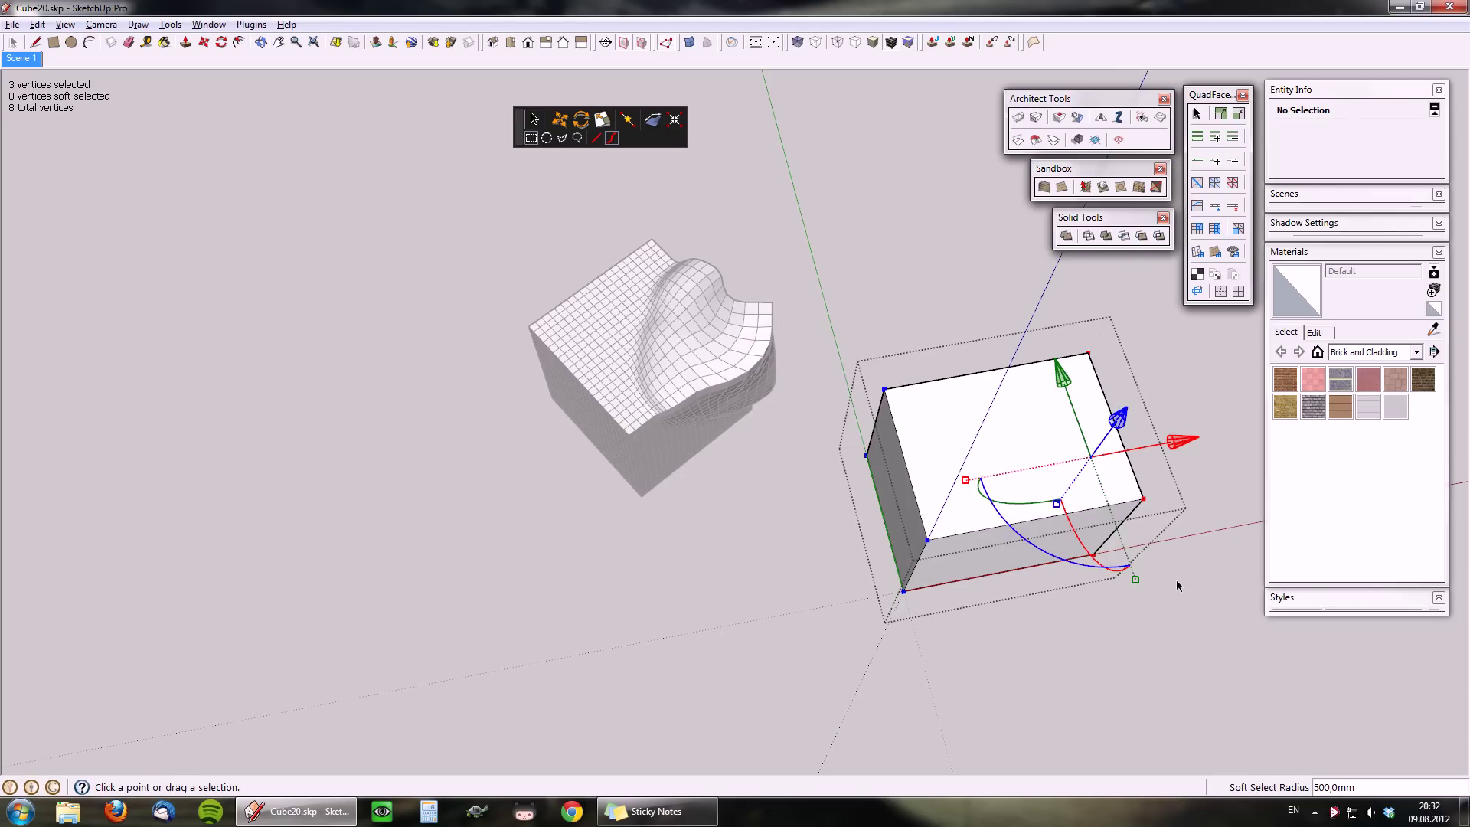
{"action": "scroll", "coordinate": [1176, 580], "scroll_direction": "down", "scroll_amount": 1}
{"action": "key", "text": "space"}
{"action": "left_click", "coordinate": [805, 553]}
Place the drawing axes at the existing origin with the red axis turned to a new direction in the ground plane
{"action": "middle_click_drag", "start_coordinate": [533, 479], "coordinate": [753, 418]}
{"action": "right_click", "coordinate": [541, 556]}
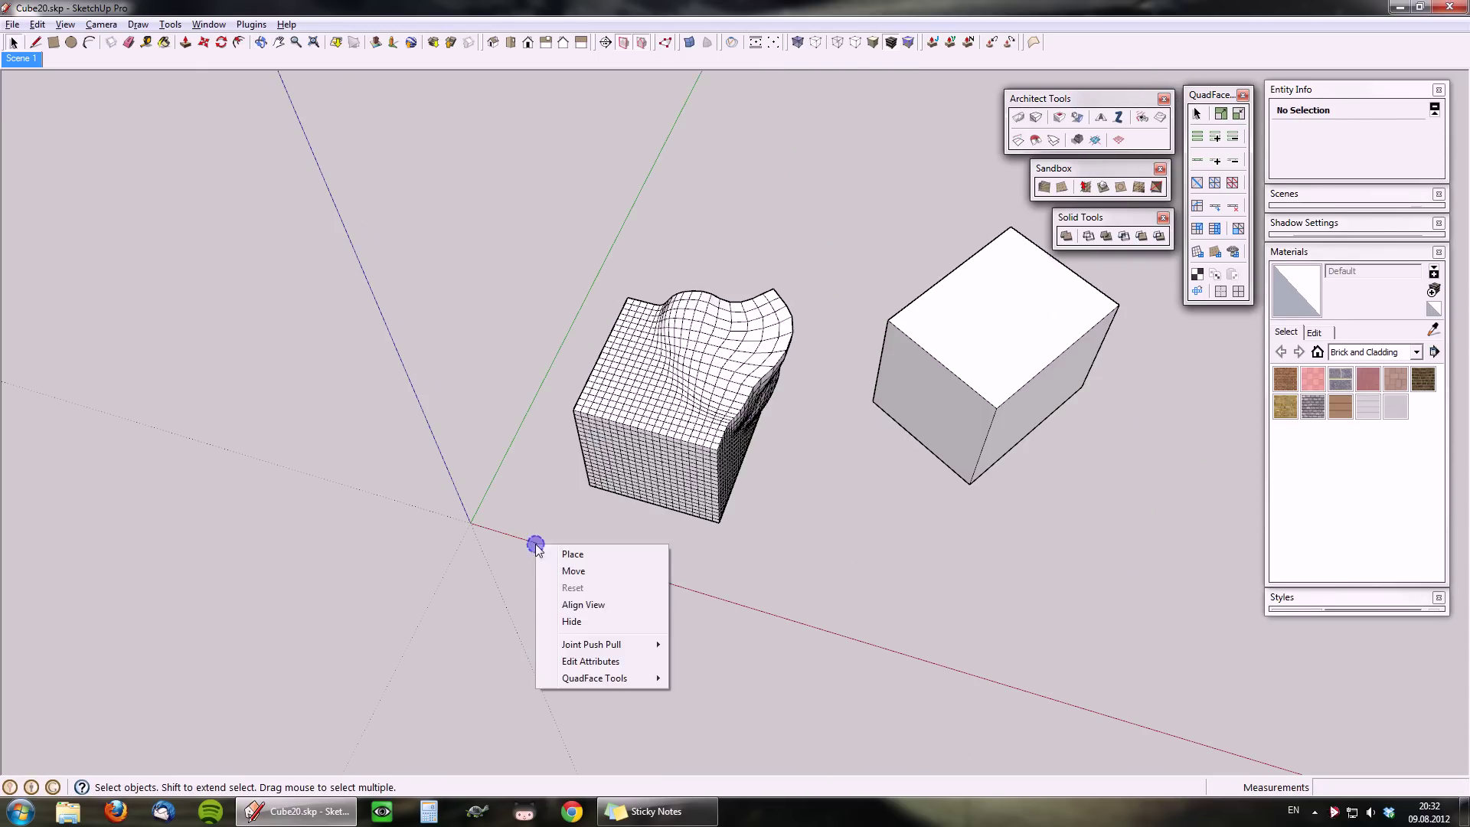
{"action": "left_click", "coordinate": [564, 557]}
{"action": "left_click", "coordinate": [469, 523]}
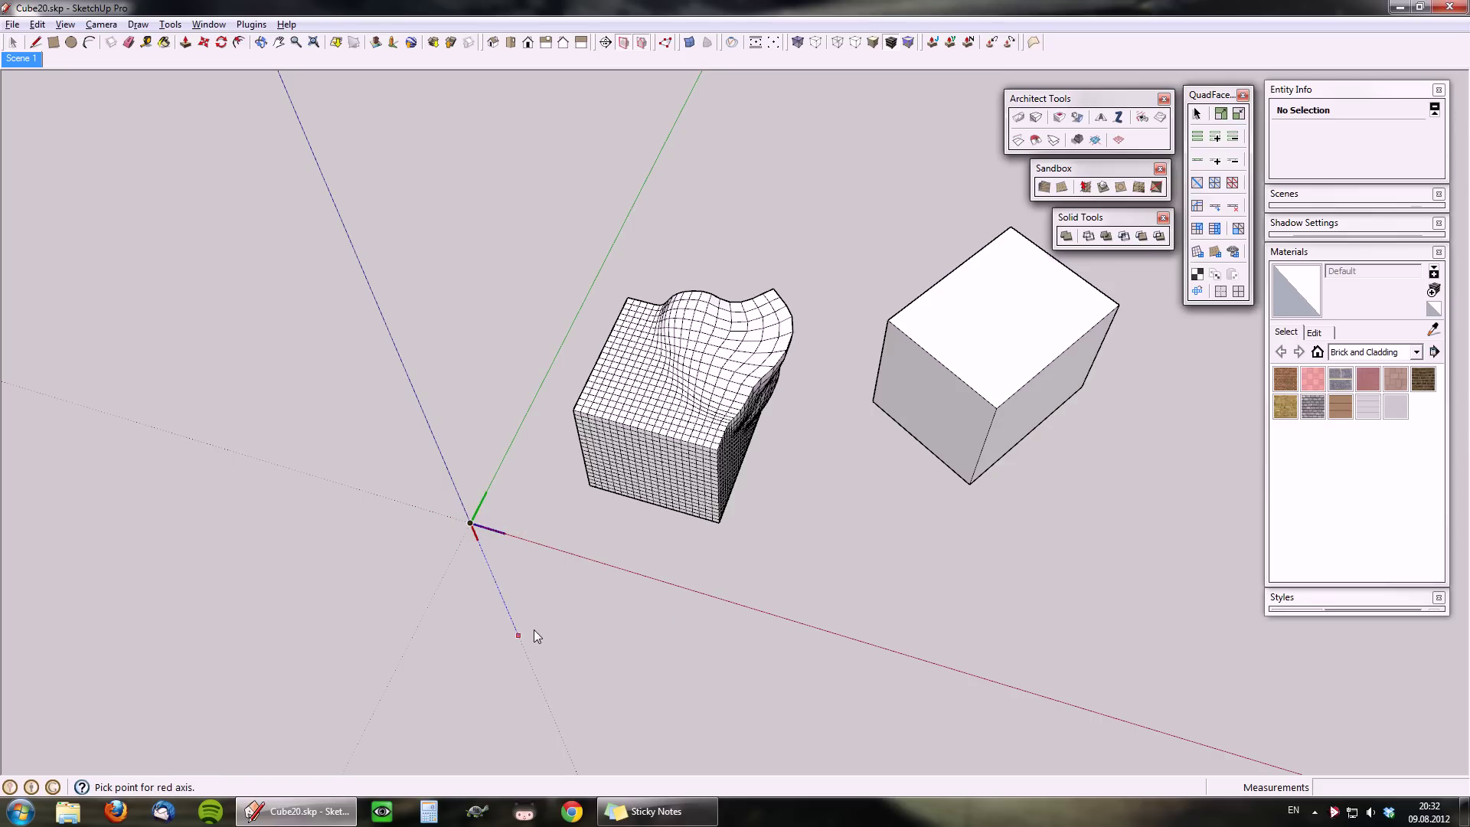
{"action": "left_click", "coordinate": [665, 673]}
{"action": "middle_click_drag", "start_coordinate": [680, 519], "coordinate": [630, 427], "text": "shift"}
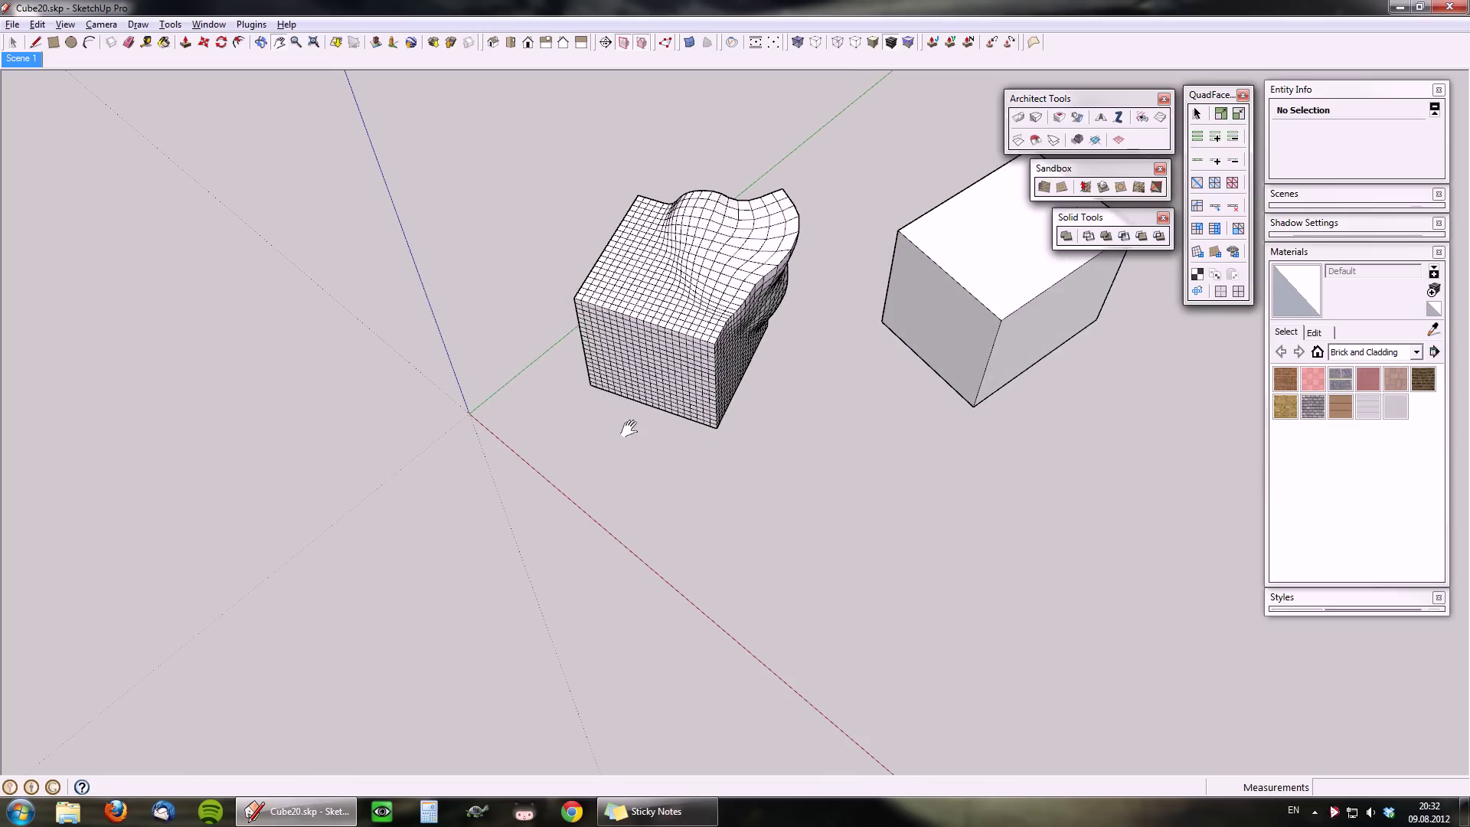
Select the mesh at the deformed cube's bulged corner and start Vertex Tools on it
{"action": "scroll", "coordinate": [695, 276], "scroll_direction": "up", "scroll_amount": 1}
{"action": "scroll", "coordinate": [713, 425], "scroll_direction": "down", "scroll_amount": 5}
{"action": "scroll", "coordinate": [720, 394], "scroll_direction": "up", "scroll_amount": 3}
{"action": "left_click_drag", "start_coordinate": [719, 229], "coordinate": [798, 337]}
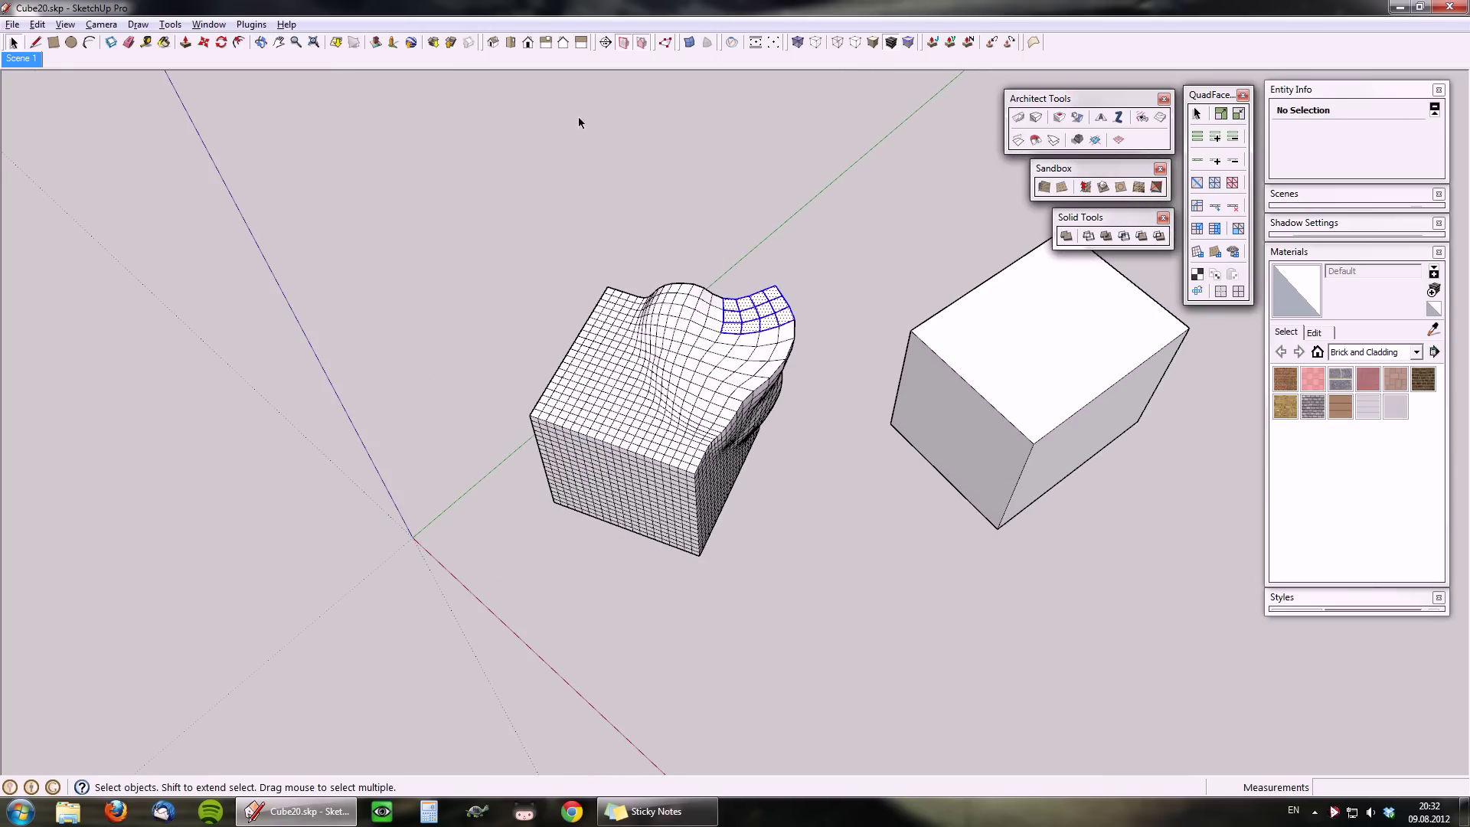
{"action": "left_click", "coordinate": [665, 42]}
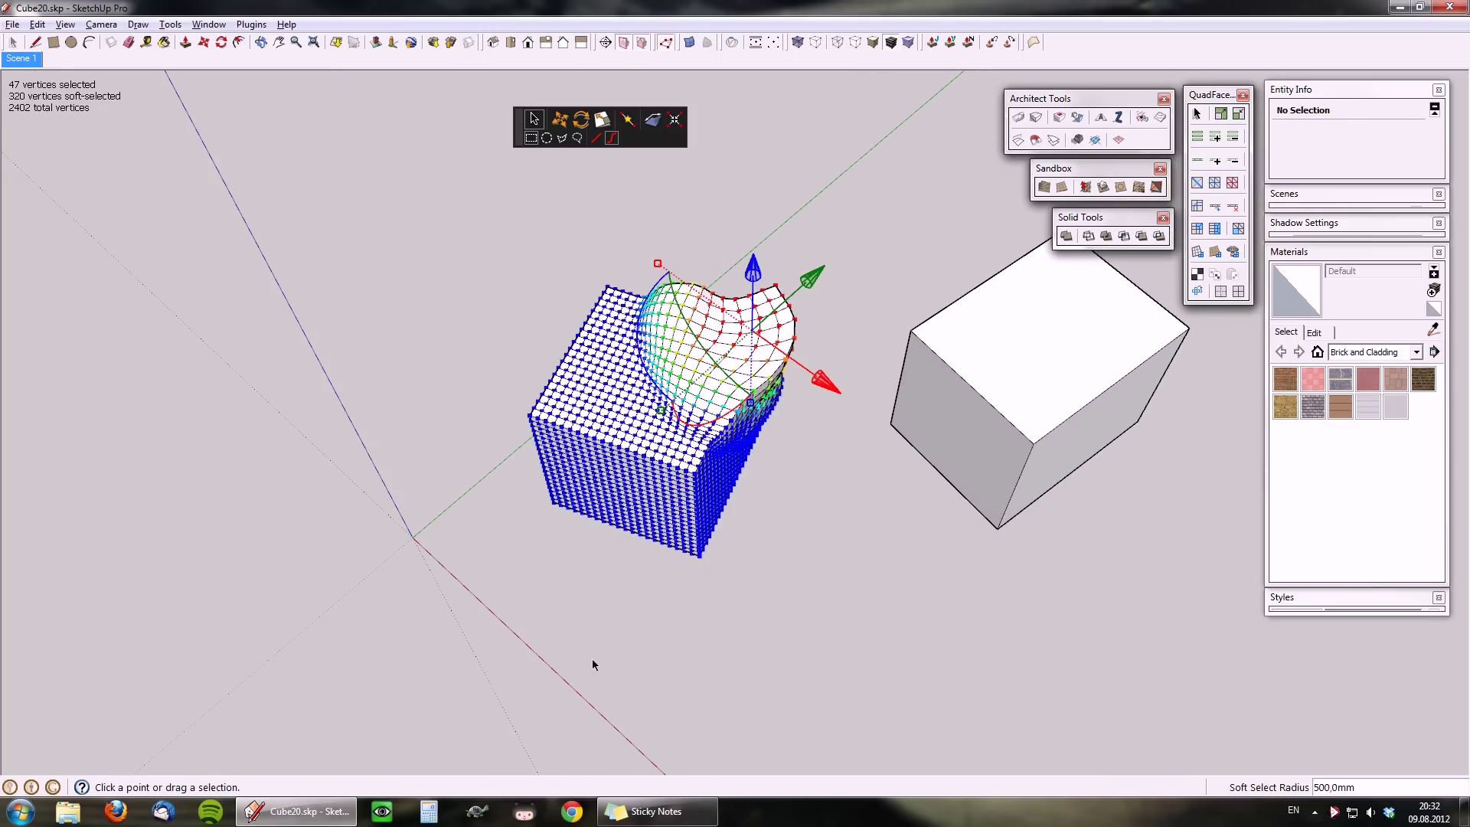
Clear the vertex selection, set the gizmo to Align to World, and select the vertices at the bulged corner's tip
{"action": "left_click", "coordinate": [812, 491]}
{"action": "right_click", "coordinate": [785, 259]}
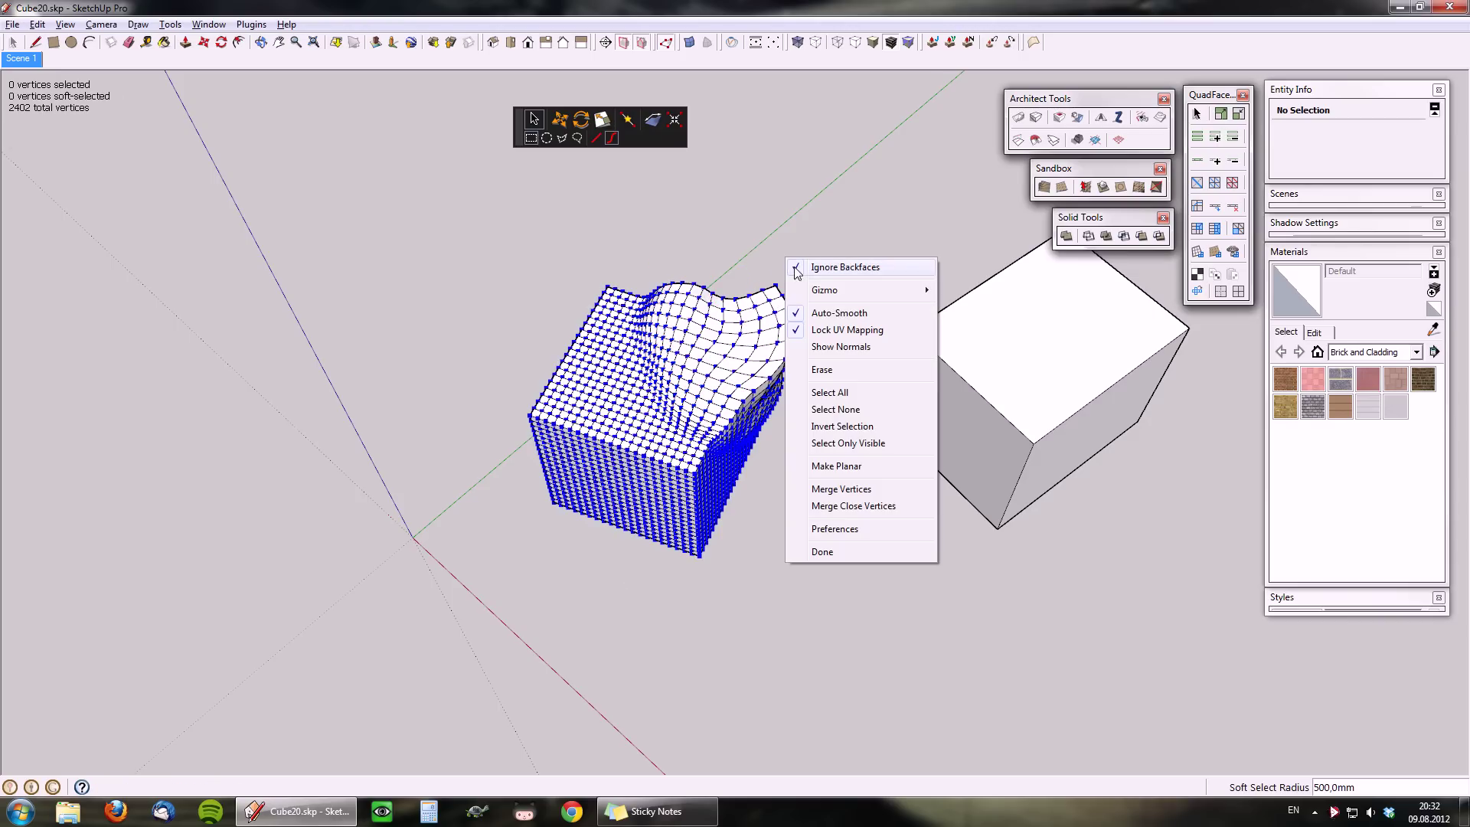
{"action": "mouse_move", "coordinate": [823, 292]}
{"action": "left_click", "coordinate": [984, 307]}
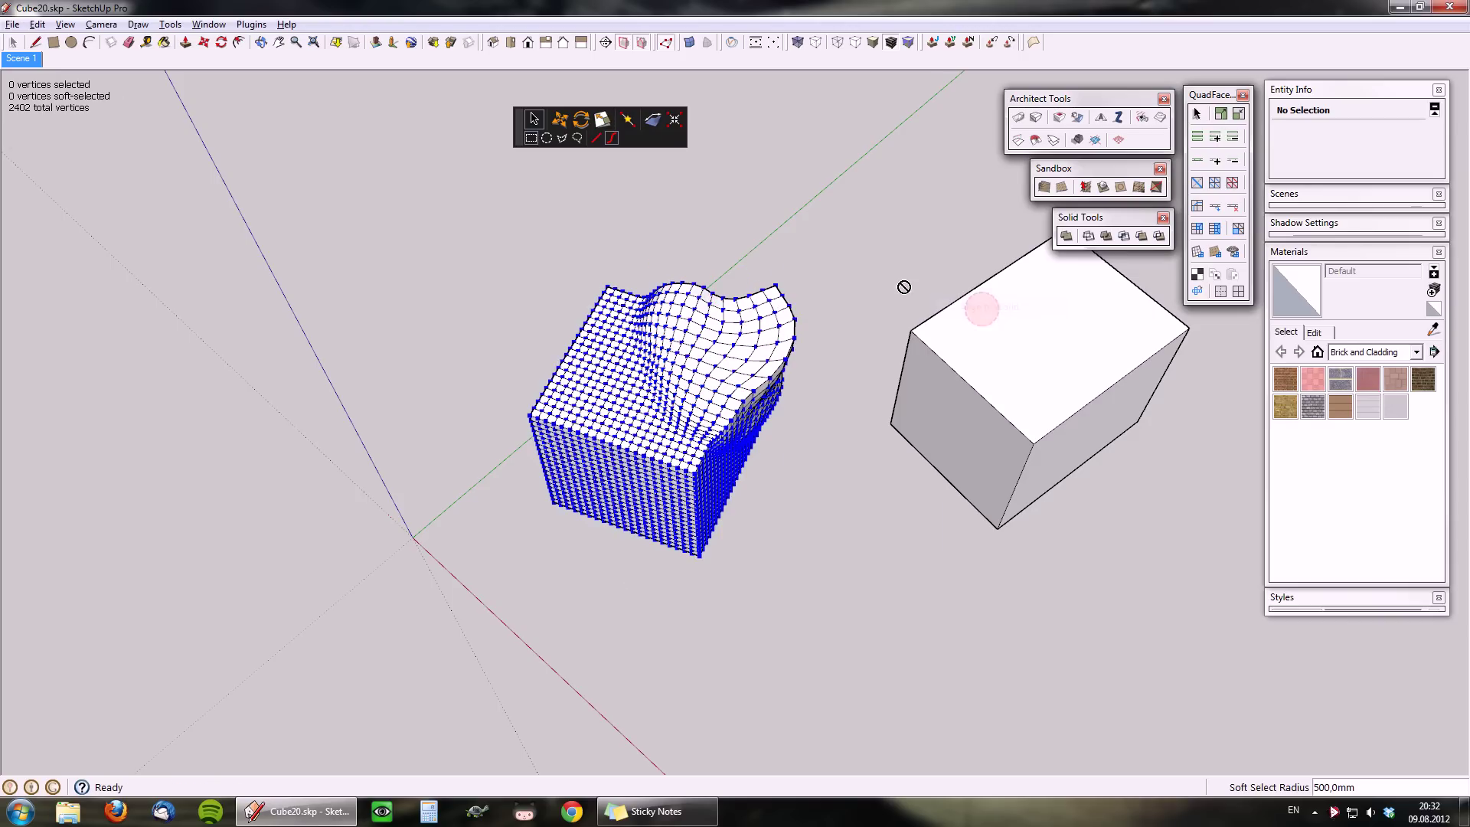
{"action": "left_click_drag", "start_coordinate": [748, 230], "coordinate": [818, 335]}
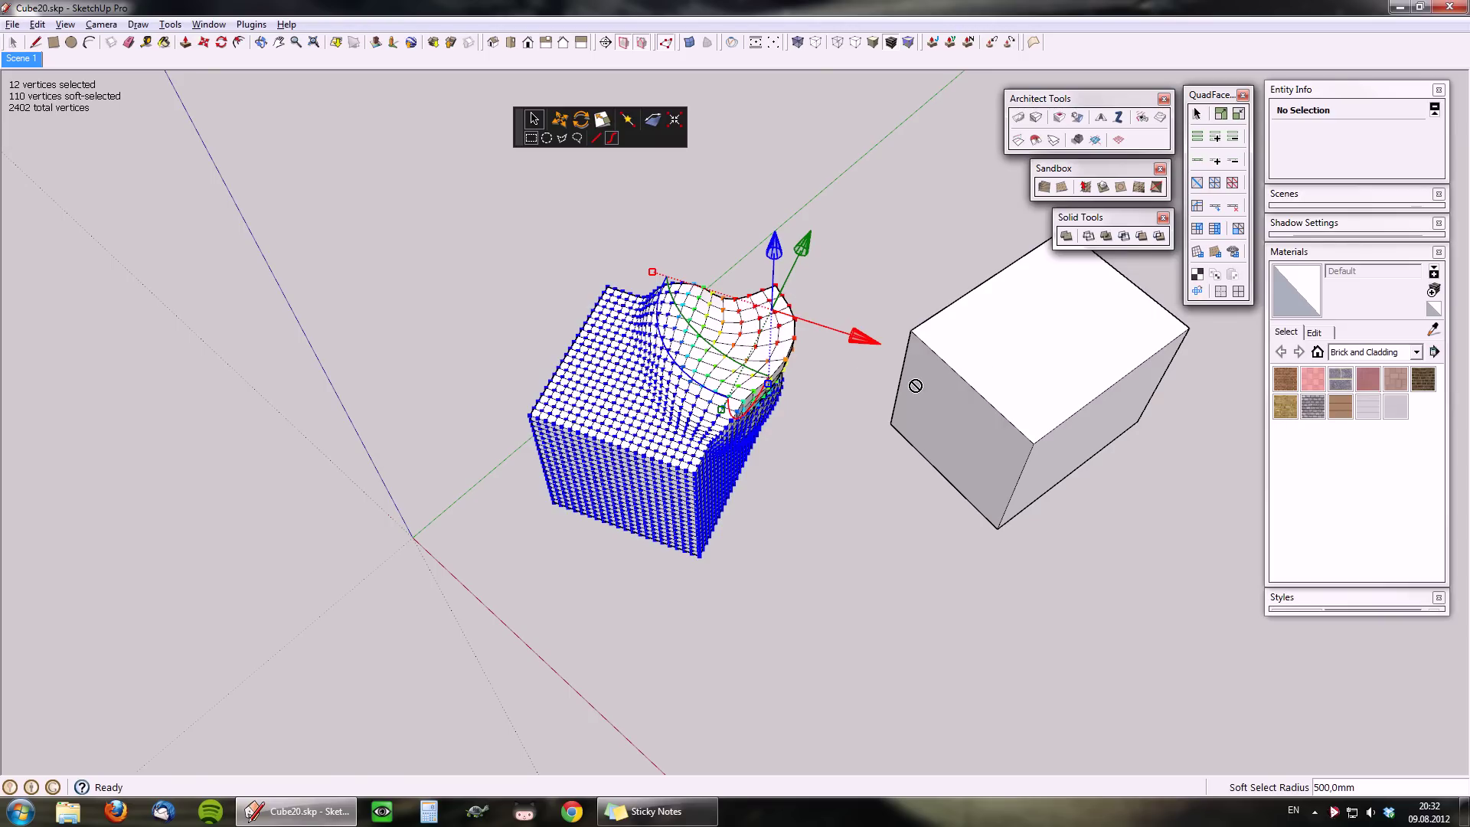
Check the gizmo's orientation on one side face's four vertices inside the rotated box group, and close the group
{"action": "key", "text": "space"}
{"action": "double_click", "coordinate": [956, 355]}
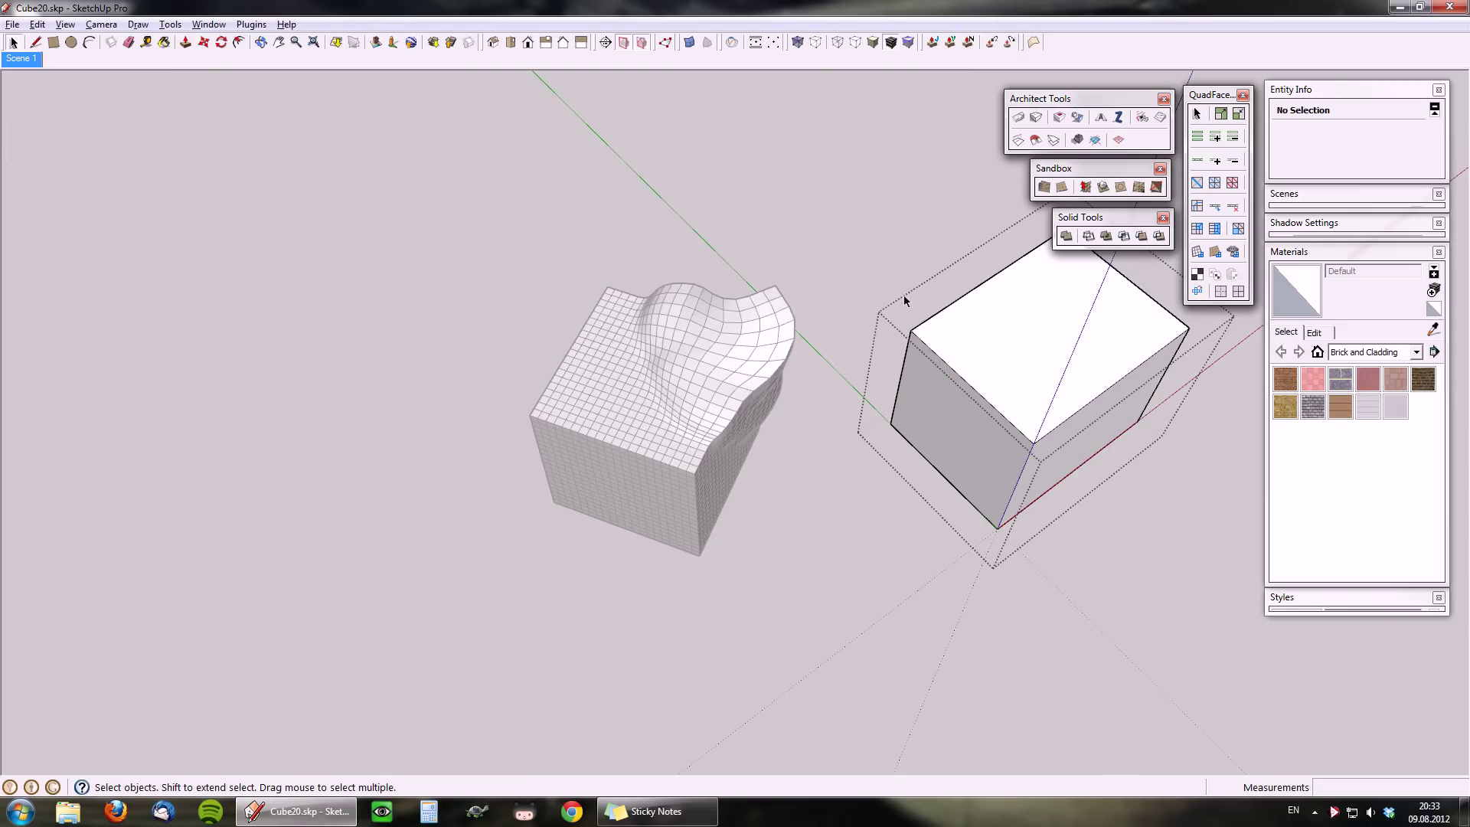
{"action": "left_click", "coordinate": [664, 42]}
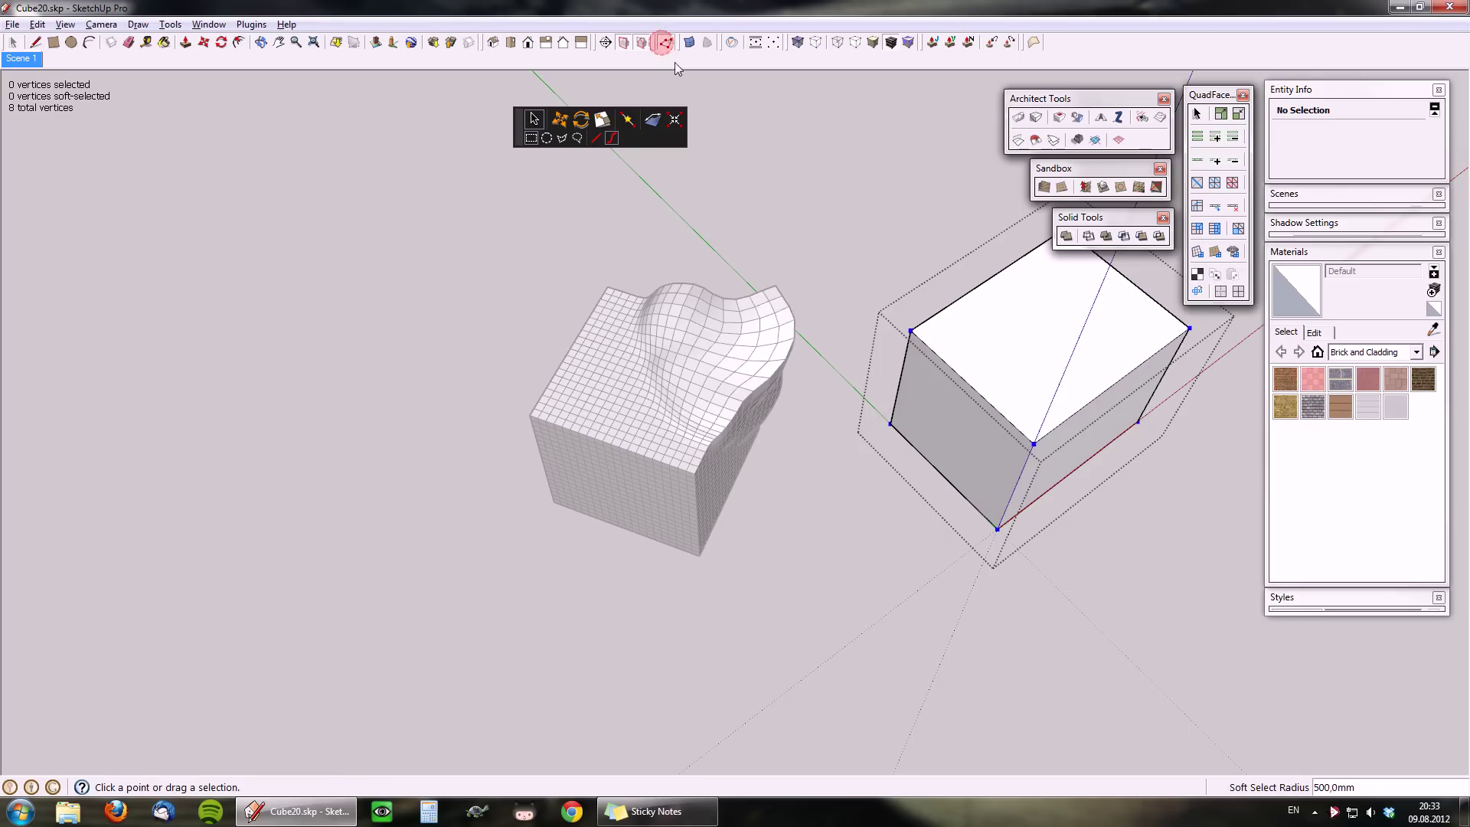
{"action": "left_click", "coordinate": [993, 496]}
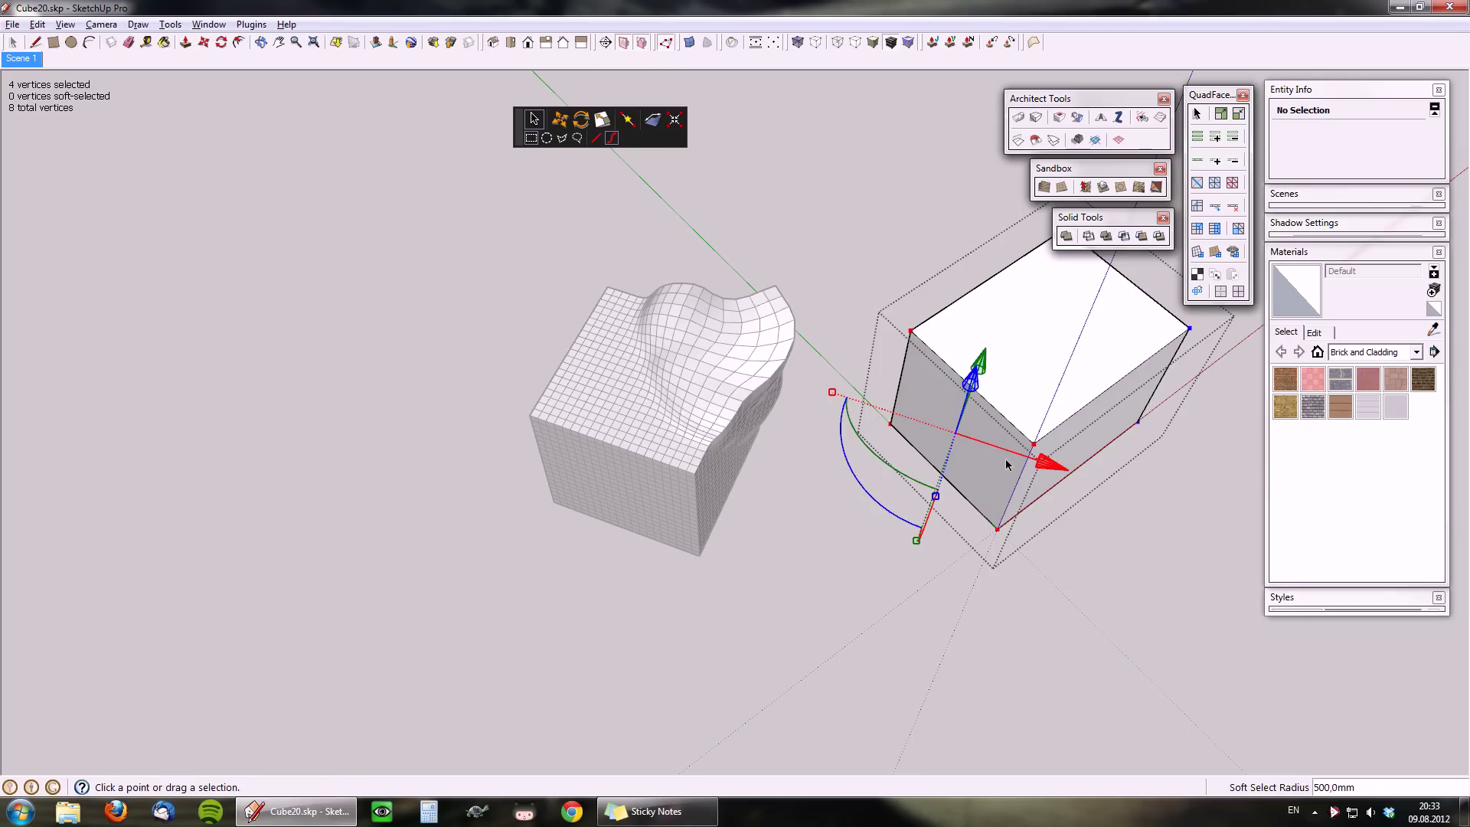
{"action": "key", "text": "space"}
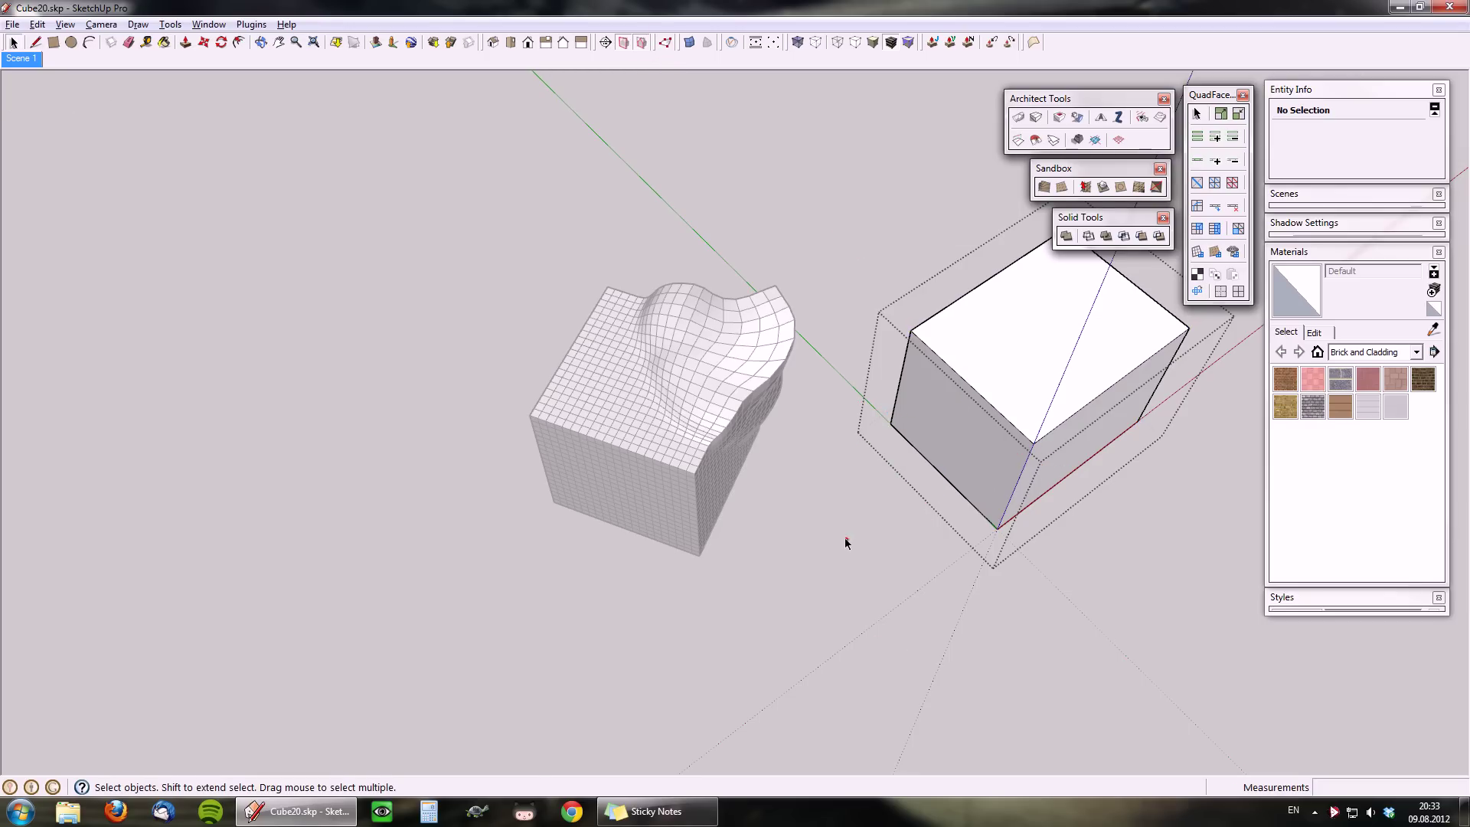
{"action": "left_click", "coordinate": [844, 537]}
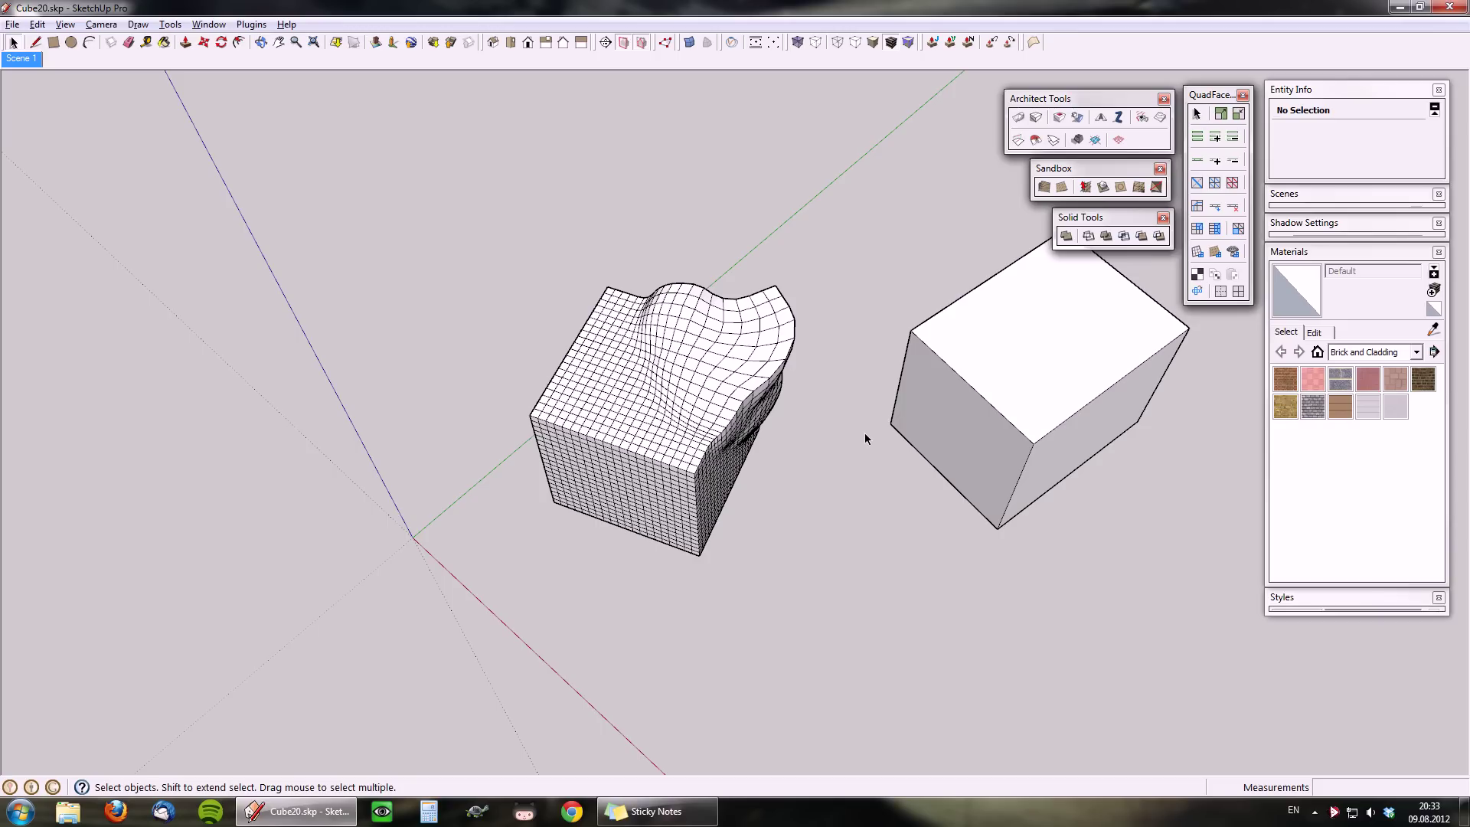
Reset the drawing axes and restart Vertex Tools with the mesh at the deformed cube's bulged corner selected
{"action": "right_click", "coordinate": [449, 571]}
{"action": "left_click", "coordinate": [501, 612]}
{"action": "left_click_drag", "start_coordinate": [762, 294], "coordinate": [755, 291]}
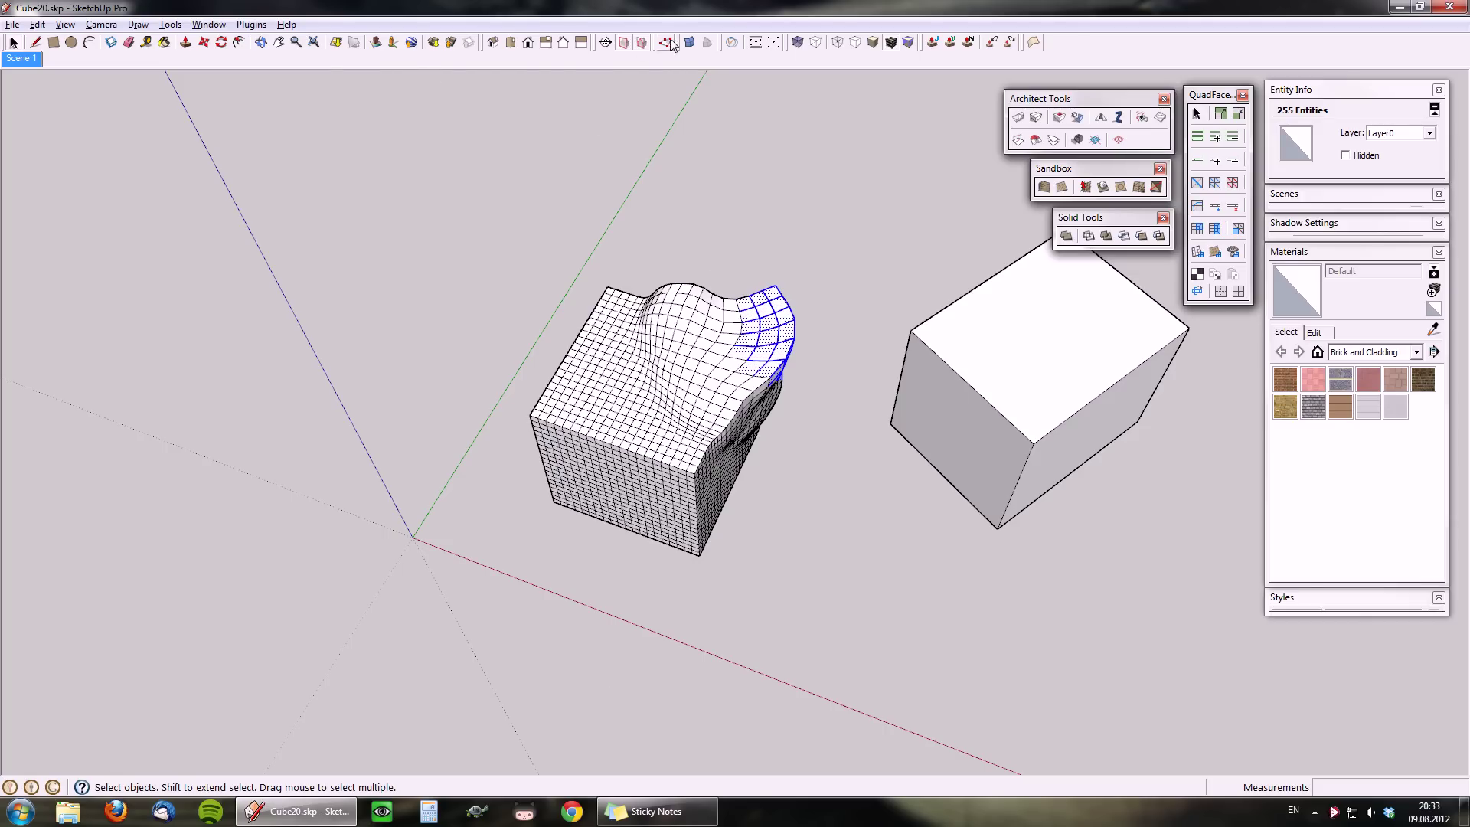
{"action": "left_click", "coordinate": [625, 44]}
Set the gizmo to Align to View and select the vertices around the cube's flat upper corner opposite the bulge
{"action": "right_click", "coordinate": [747, 262]}
{"action": "left_click", "coordinate": [799, 292]}
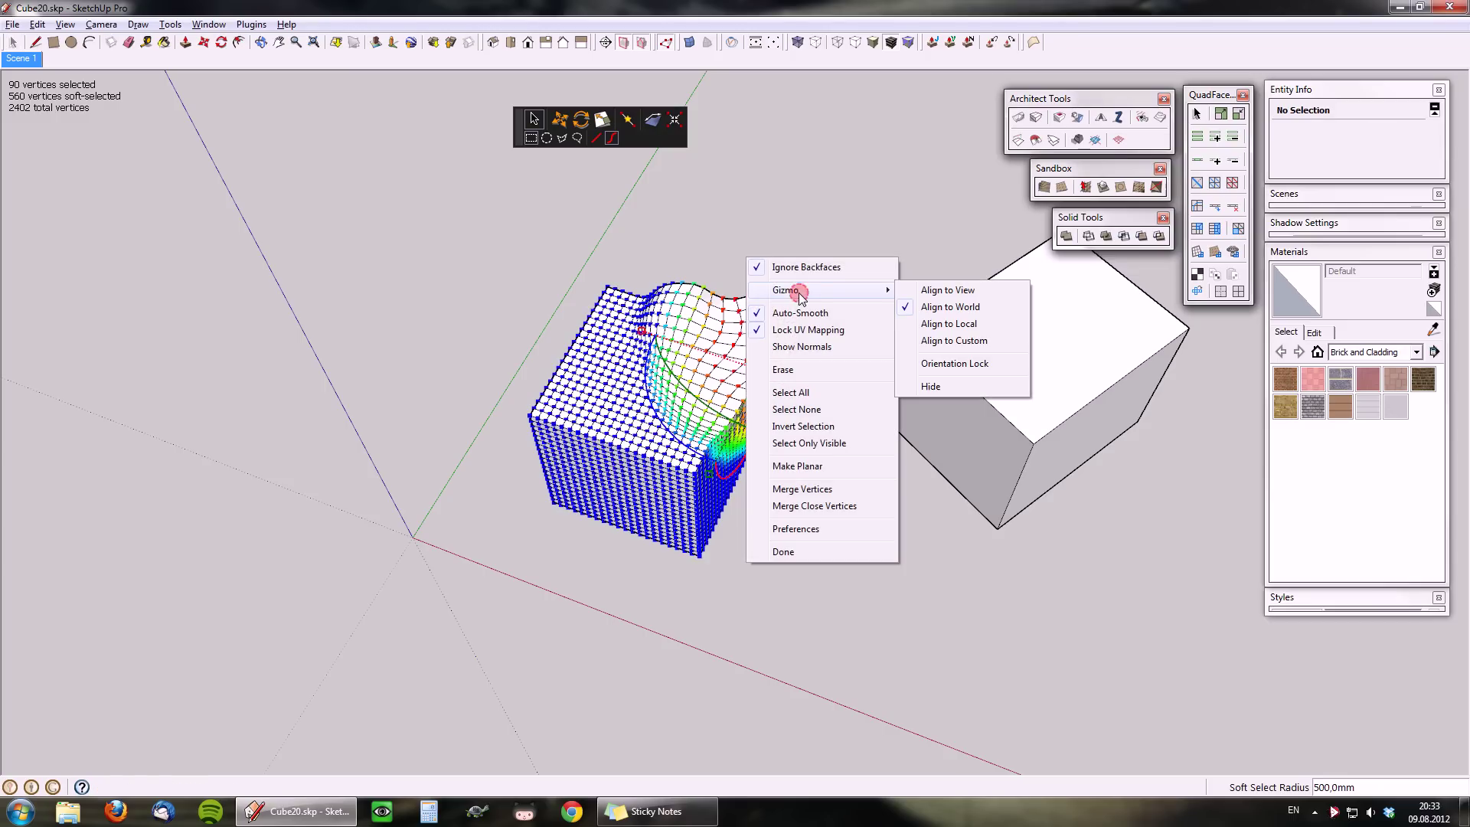
{"action": "left_click", "coordinate": [935, 292]}
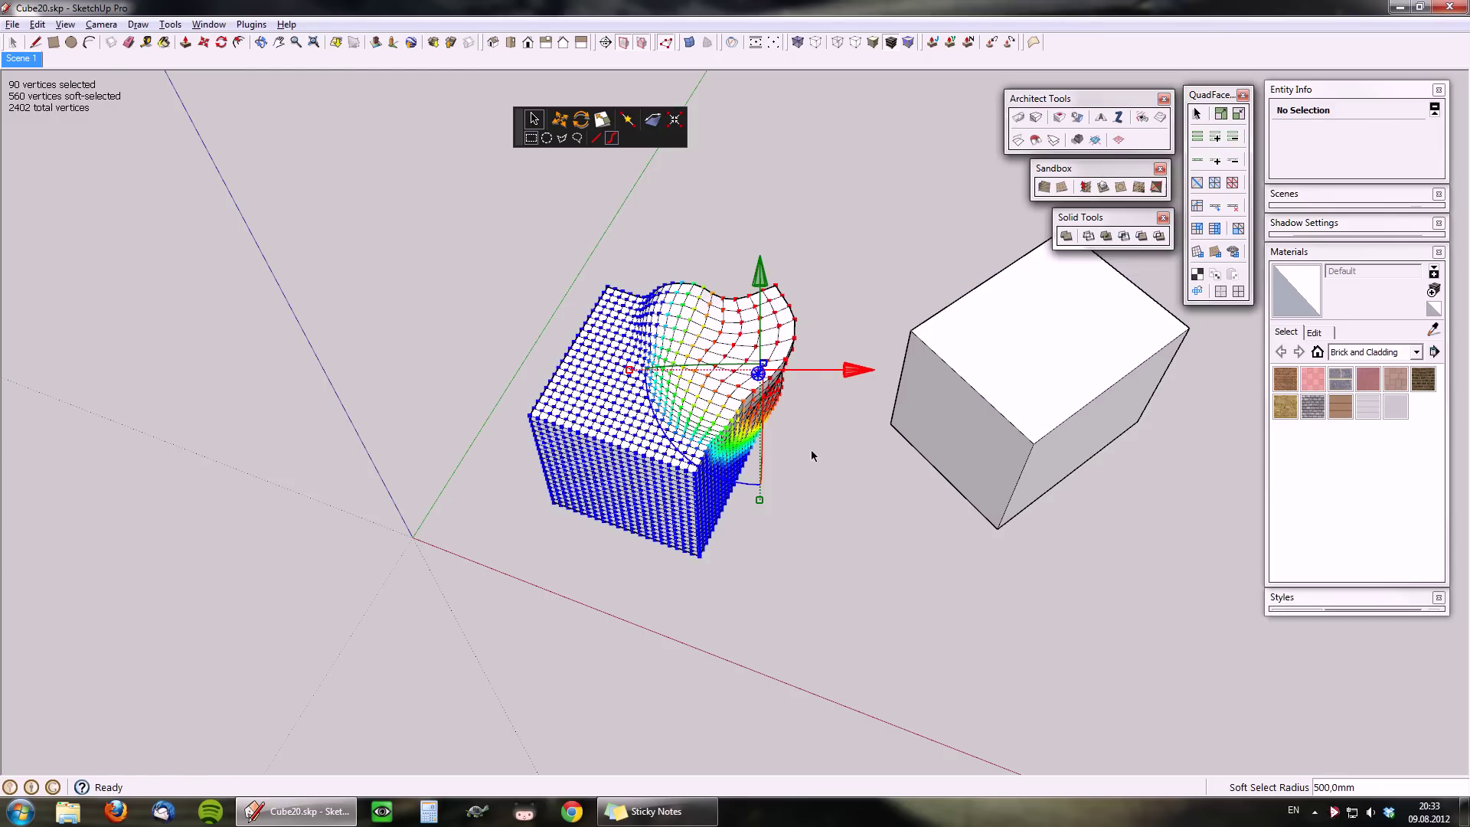
{"action": "middle_click_drag", "start_coordinate": [801, 493], "coordinate": [1000, 637]}
{"action": "left_click_drag", "start_coordinate": [558, 296], "coordinate": [643, 486]}
{"action": "scroll", "coordinate": [632, 390], "scroll_direction": "up", "scroll_amount": 3}
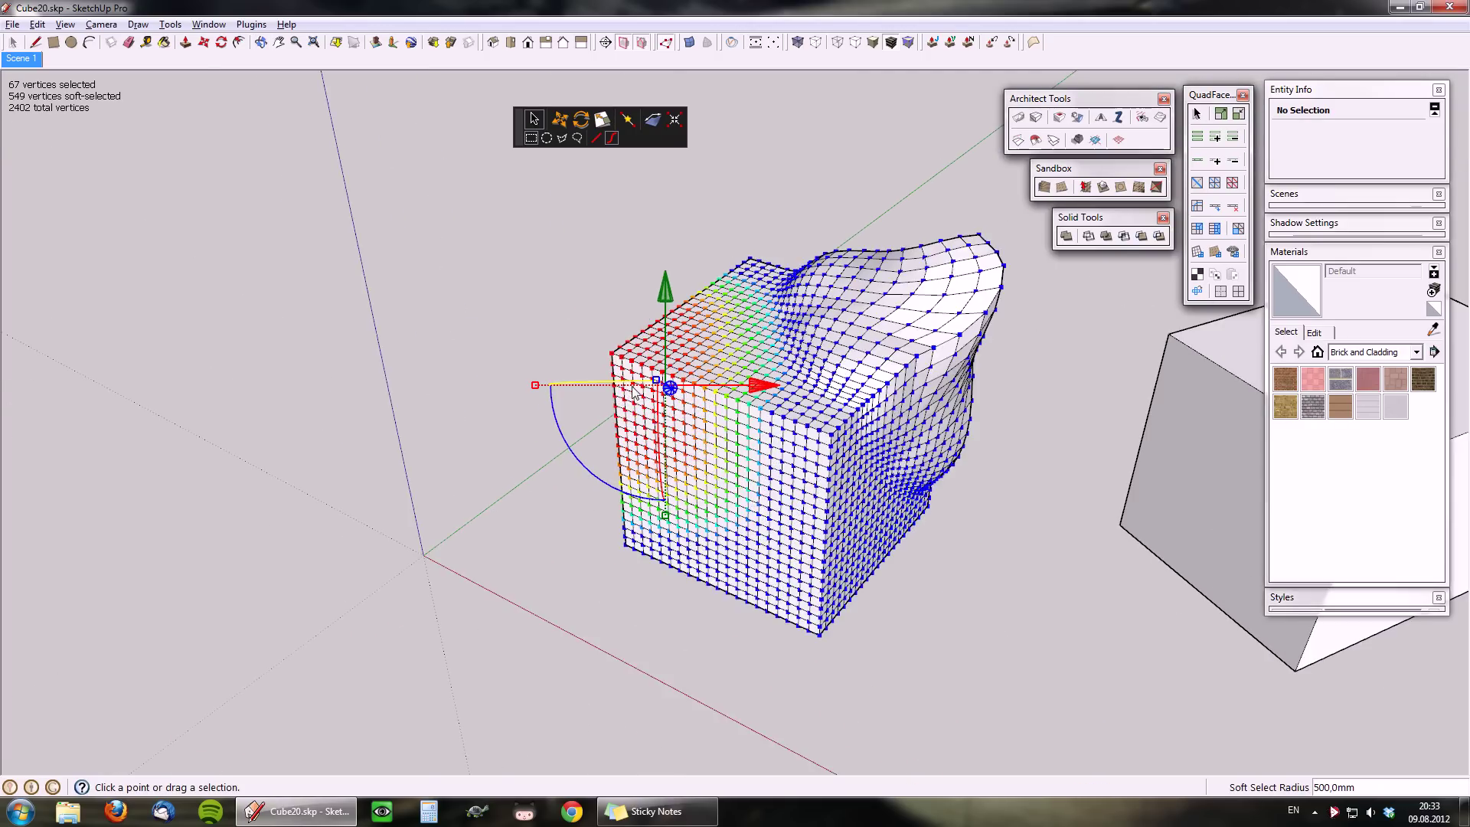
{"action": "scroll", "coordinate": [760, 496], "scroll_direction": "up", "scroll_amount": 2}
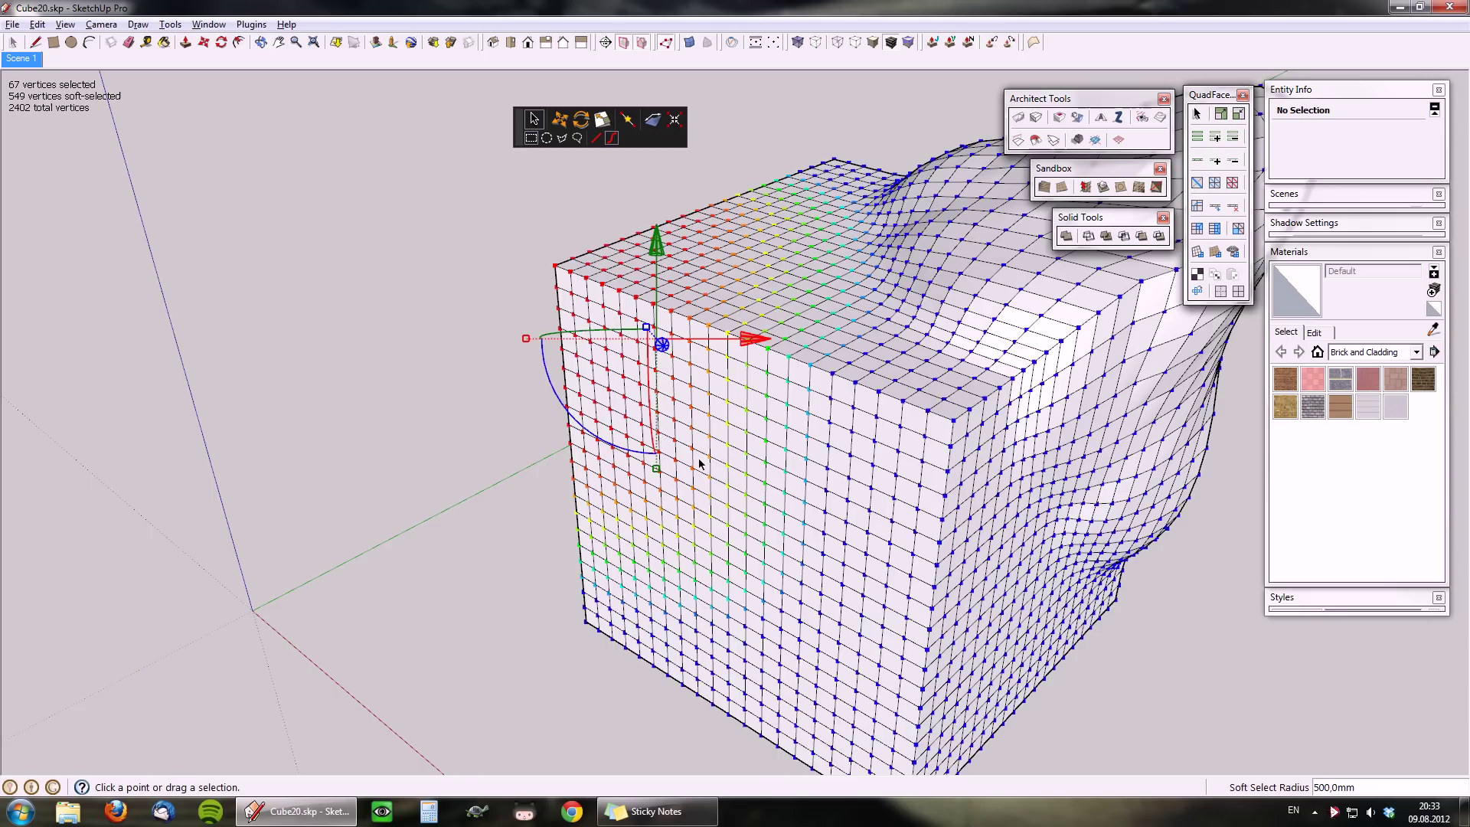
Switch the camera from perspective to Parallel Projection
{"action": "left_click", "coordinate": [65, 23]}
{"action": "mouse_move", "coordinate": [105, 28]}
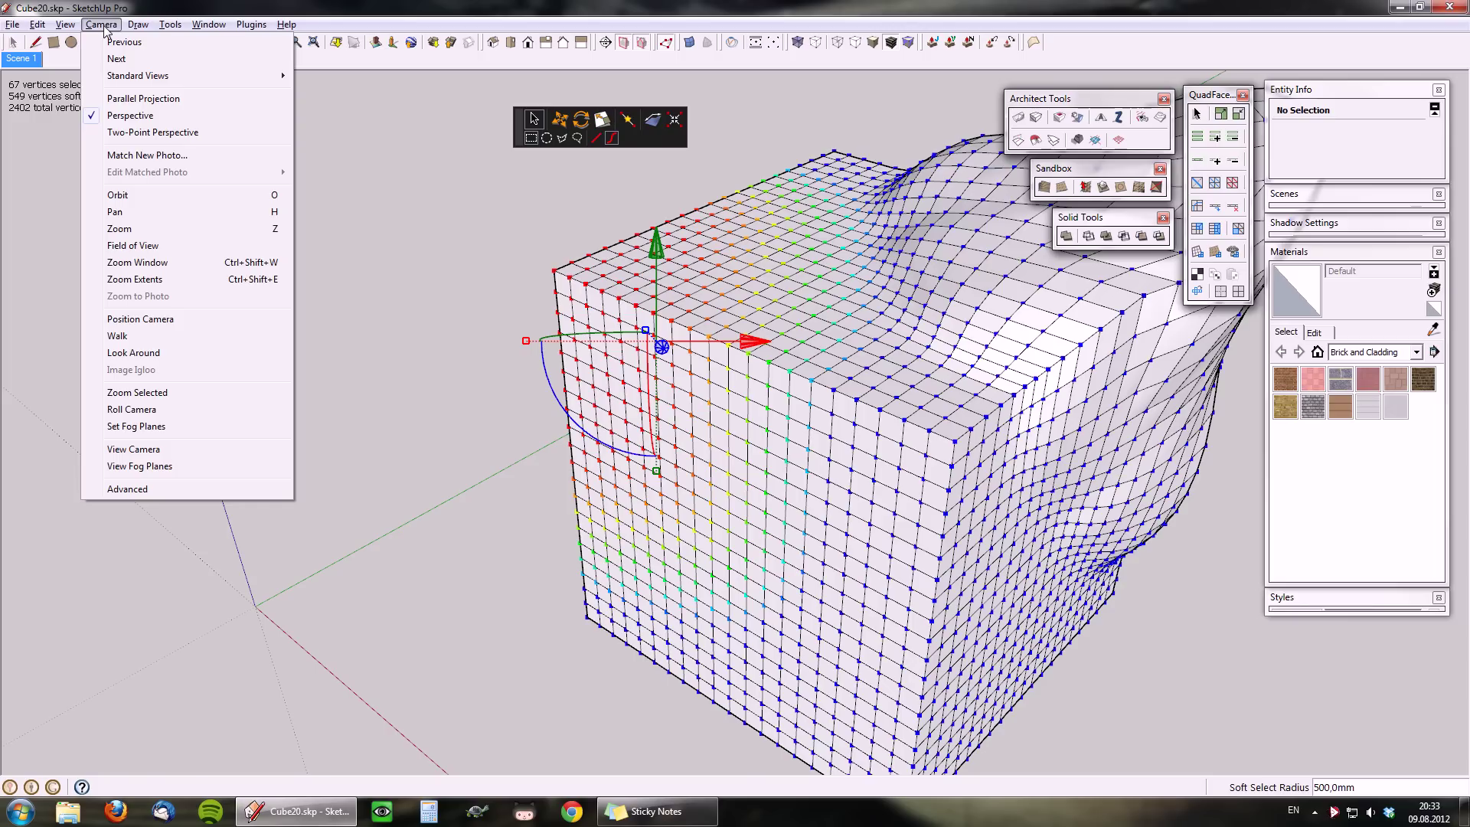
{"action": "left_click", "coordinate": [135, 101]}
{"action": "scroll", "coordinate": [609, 442], "scroll_direction": "down", "scroll_amount": 5}
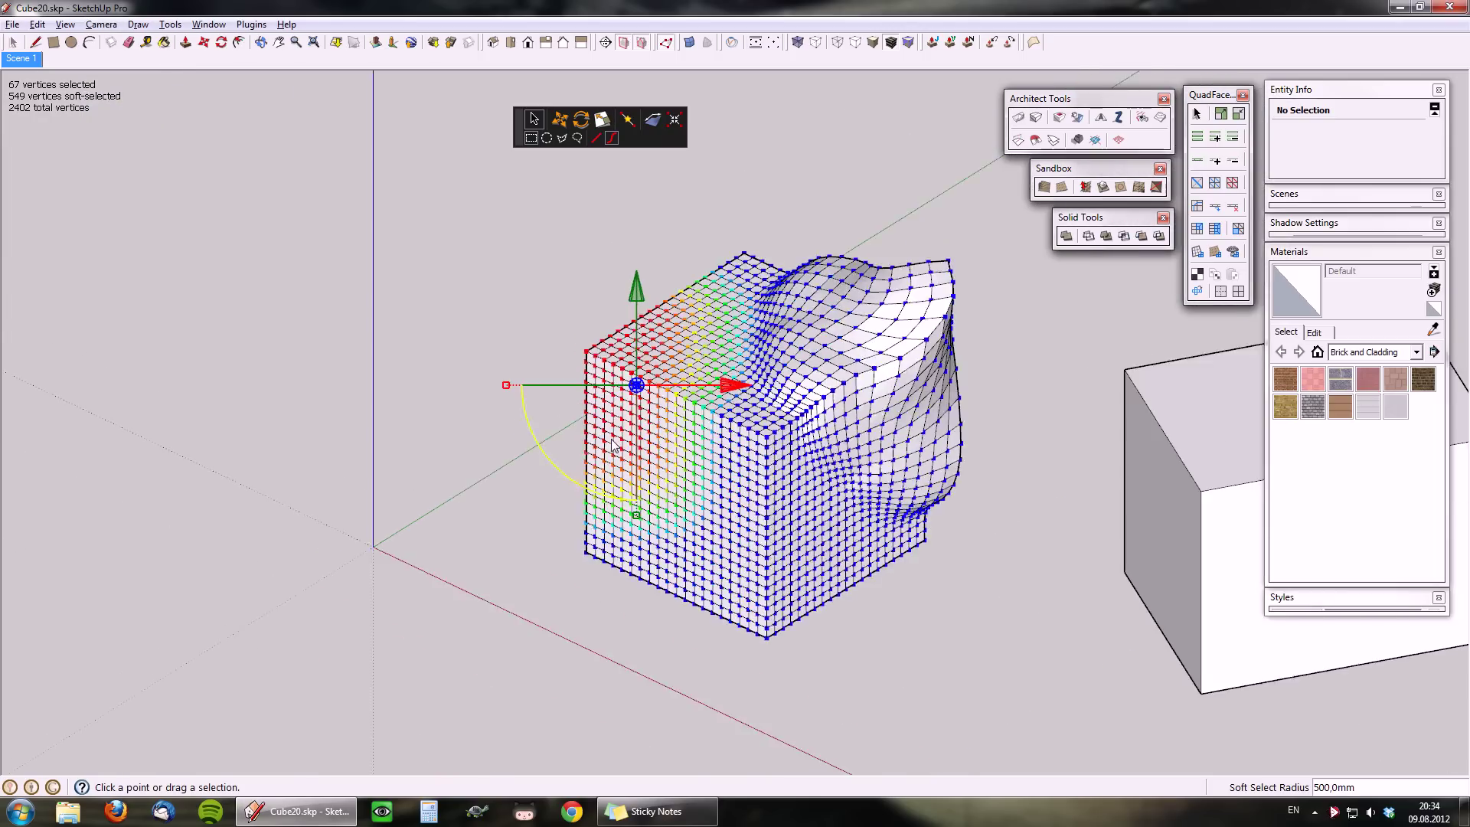
{"action": "scroll", "coordinate": [611, 439], "scroll_direction": "up", "scroll_amount": 5}
Select the flat upper corner's vertices and move them about 223 mm and 150 mm along the gizmo's red axis and 237 mm along green
{"action": "left_click_drag", "start_coordinate": [511, 230], "coordinate": [614, 354]}
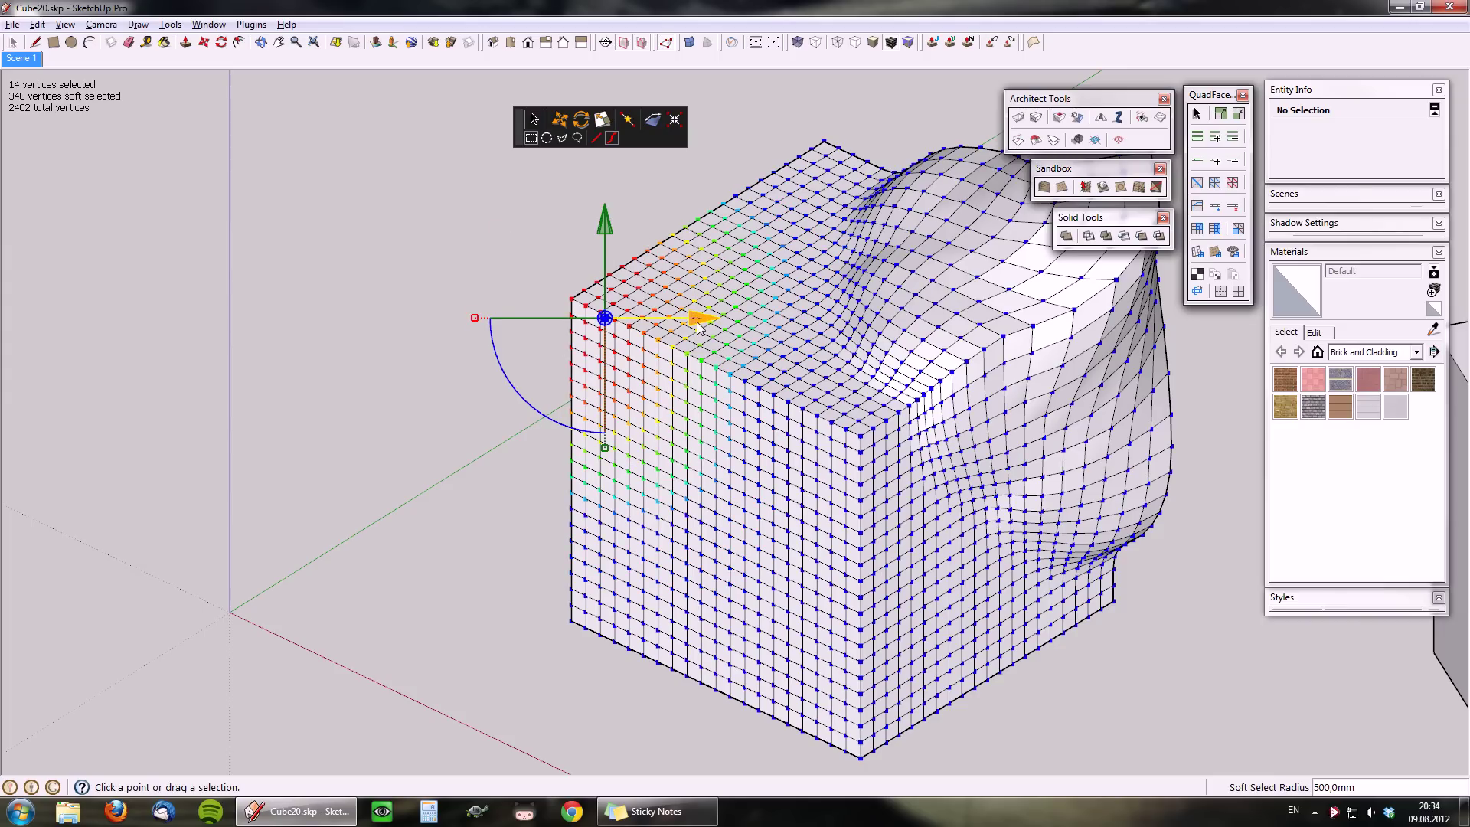
{"action": "left_click_drag", "start_coordinate": [699, 324], "coordinate": [609, 422]}
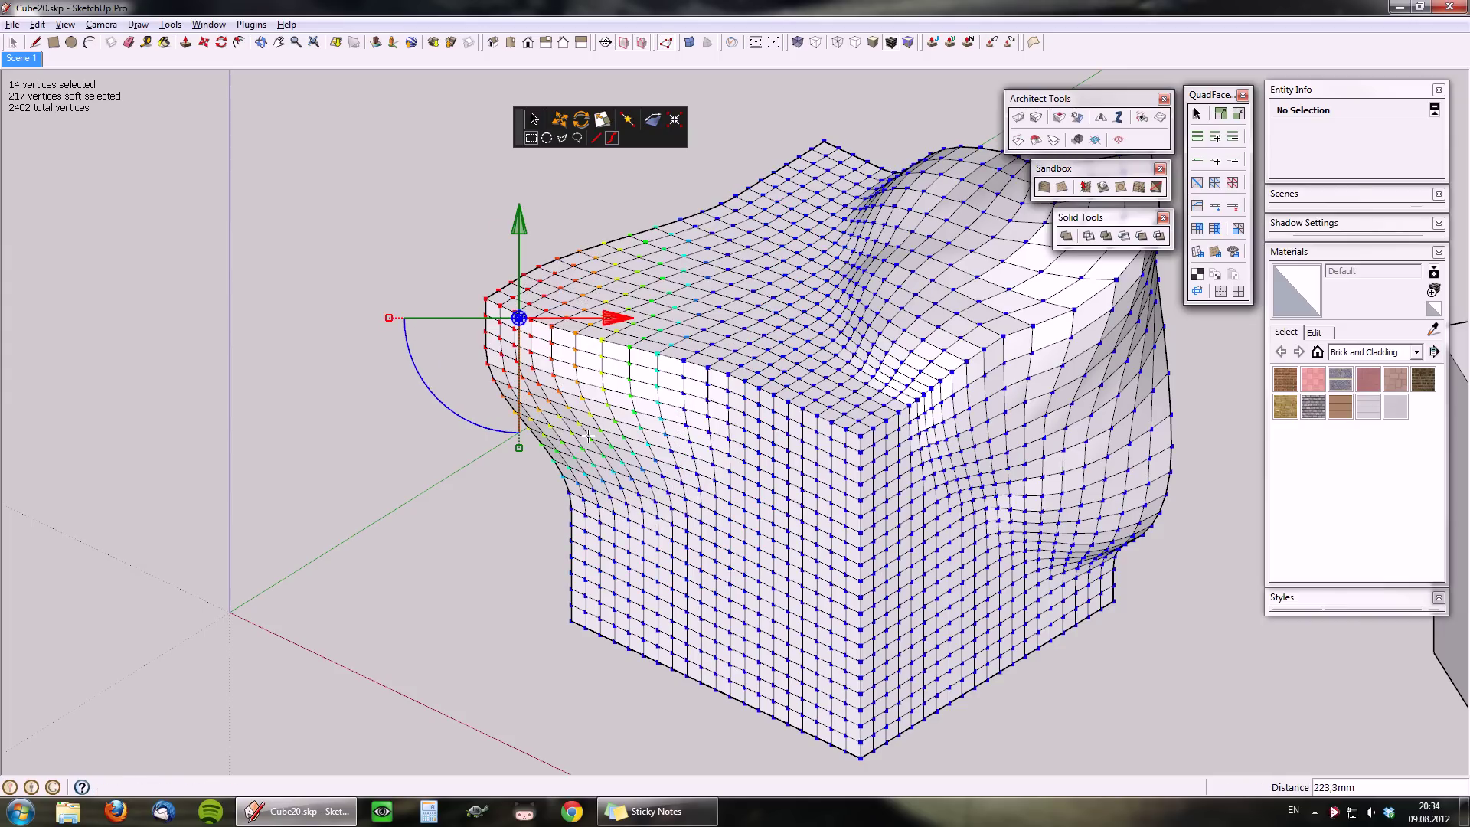
{"action": "middle_click_drag", "start_coordinate": [589, 435], "coordinate": [906, 427]}
{"action": "left_click_drag", "start_coordinate": [753, 412], "coordinate": [693, 411]}
{"action": "middle_click_drag", "start_coordinate": [554, 439], "coordinate": [696, 416]}
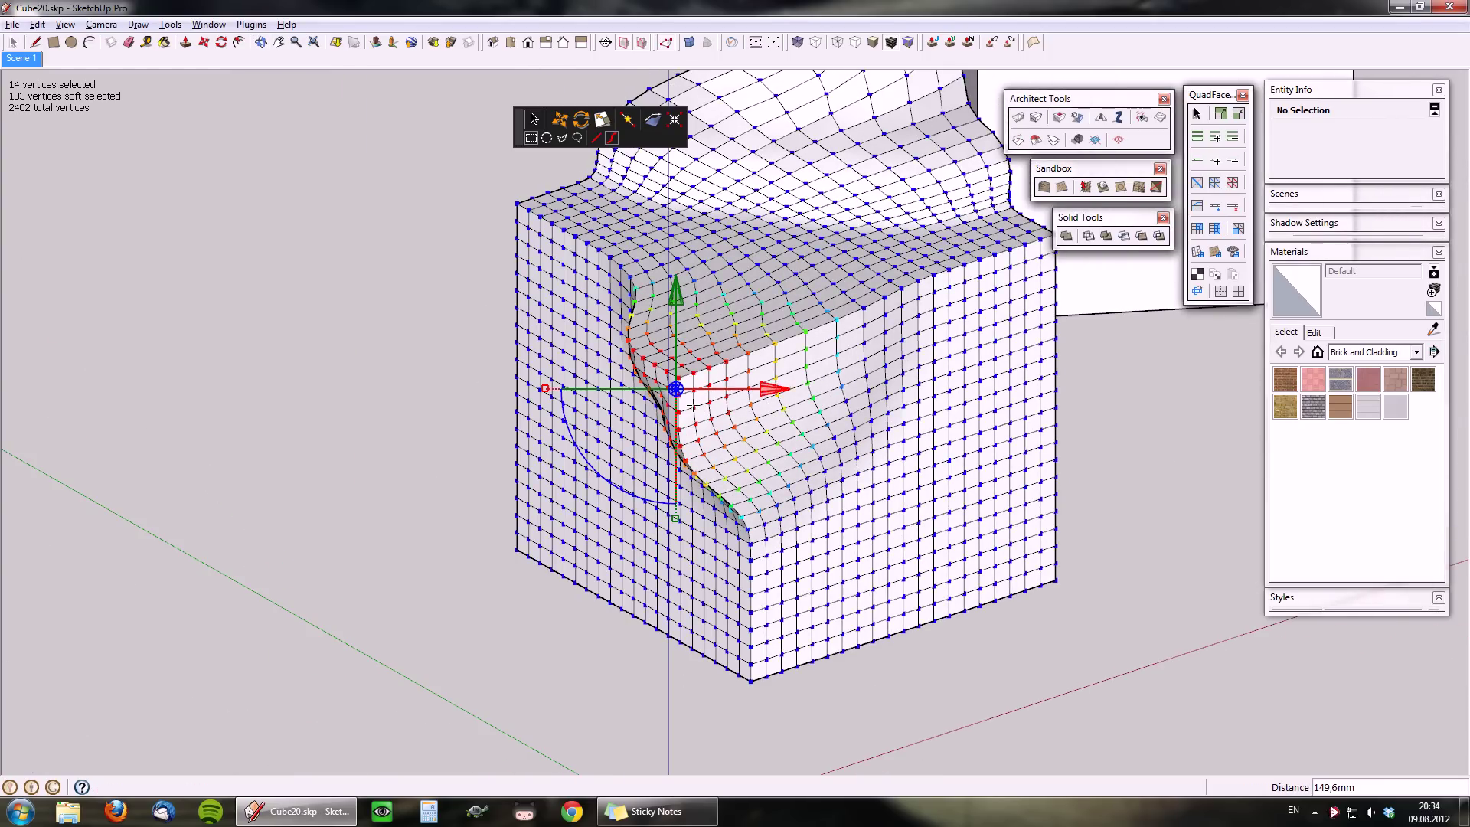
{"action": "left_click_drag", "start_coordinate": [675, 304], "coordinate": [675, 212]}
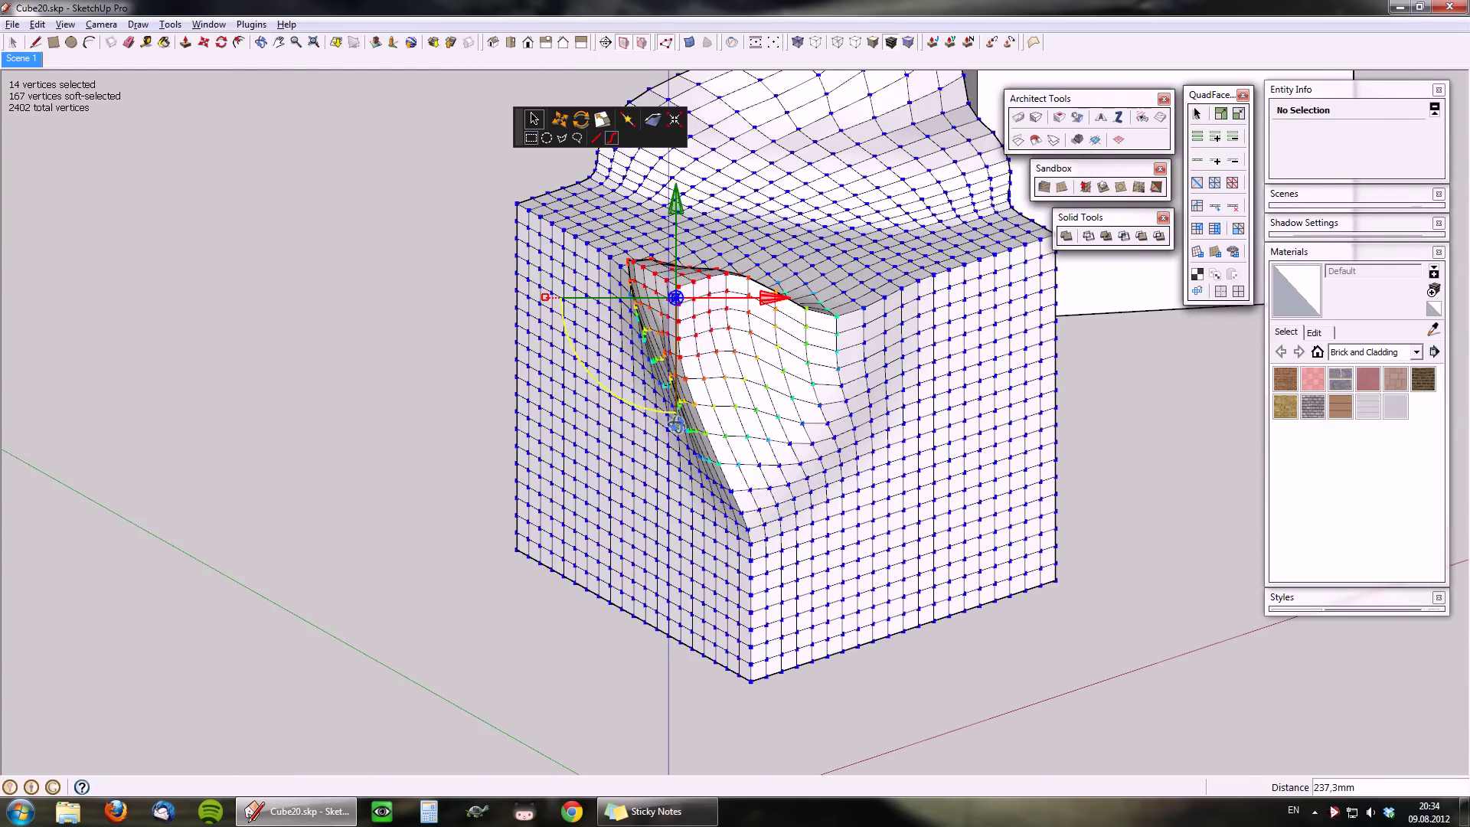
Select the vertices at the cube's lower corner and move them downward, and about 134 mm outward along the gizmo's red axis
{"action": "middle_click_drag", "start_coordinate": [624, 411], "coordinate": [886, 460]}
{"action": "left_click_drag", "start_coordinate": [614, 643], "coordinate": [476, 542]}
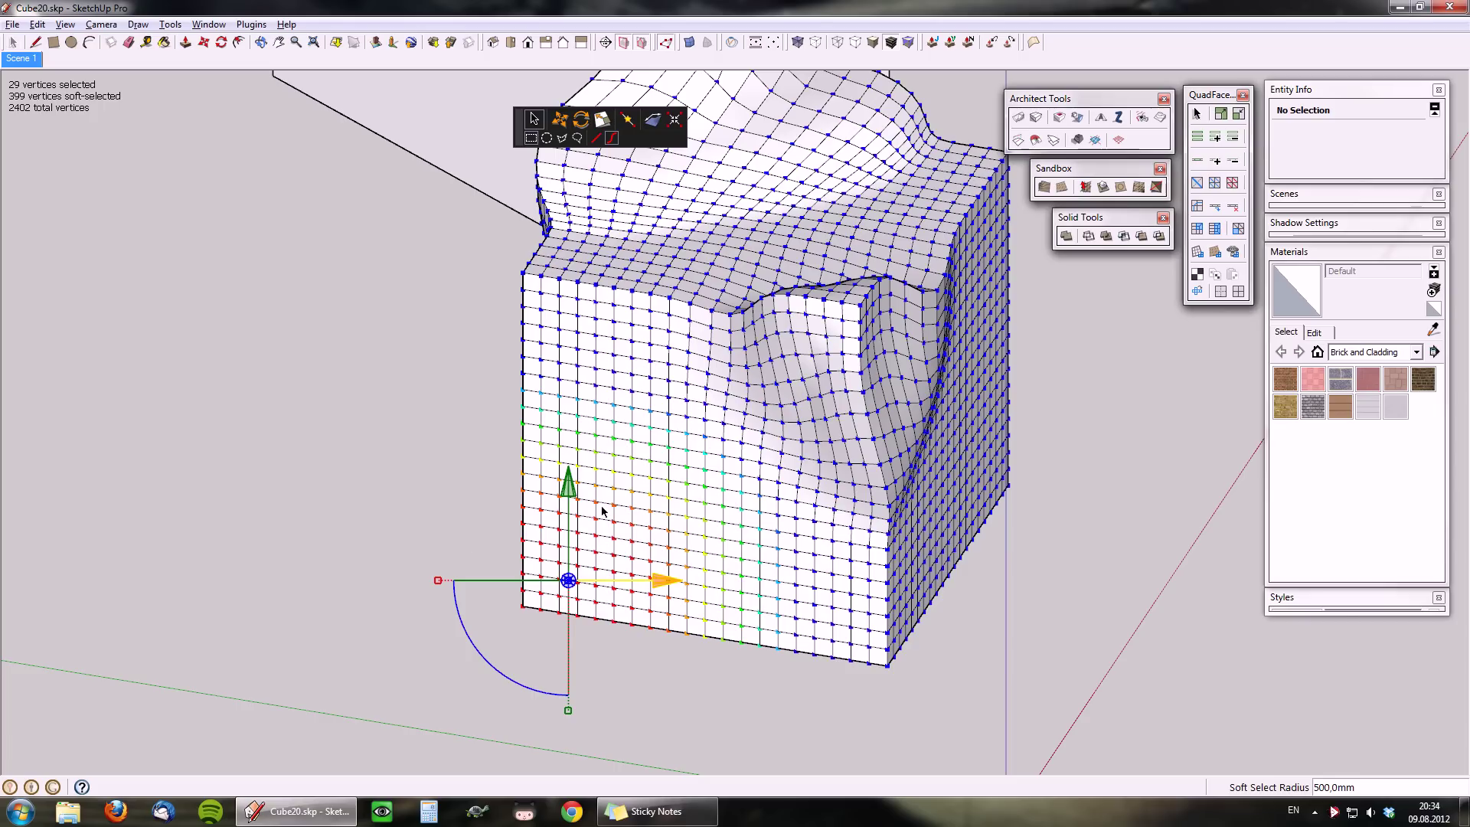
{"action": "left_click_drag", "start_coordinate": [569, 488], "coordinate": [575, 539]}
{"action": "left_click_drag", "start_coordinate": [658, 624], "coordinate": [608, 625]}
From another viewing angle, reselect vertices at the stretched lower corner and move them sideways along the gizmo's red axis
{"action": "middle_click_drag", "start_coordinate": [557, 494], "coordinate": [919, 526]}
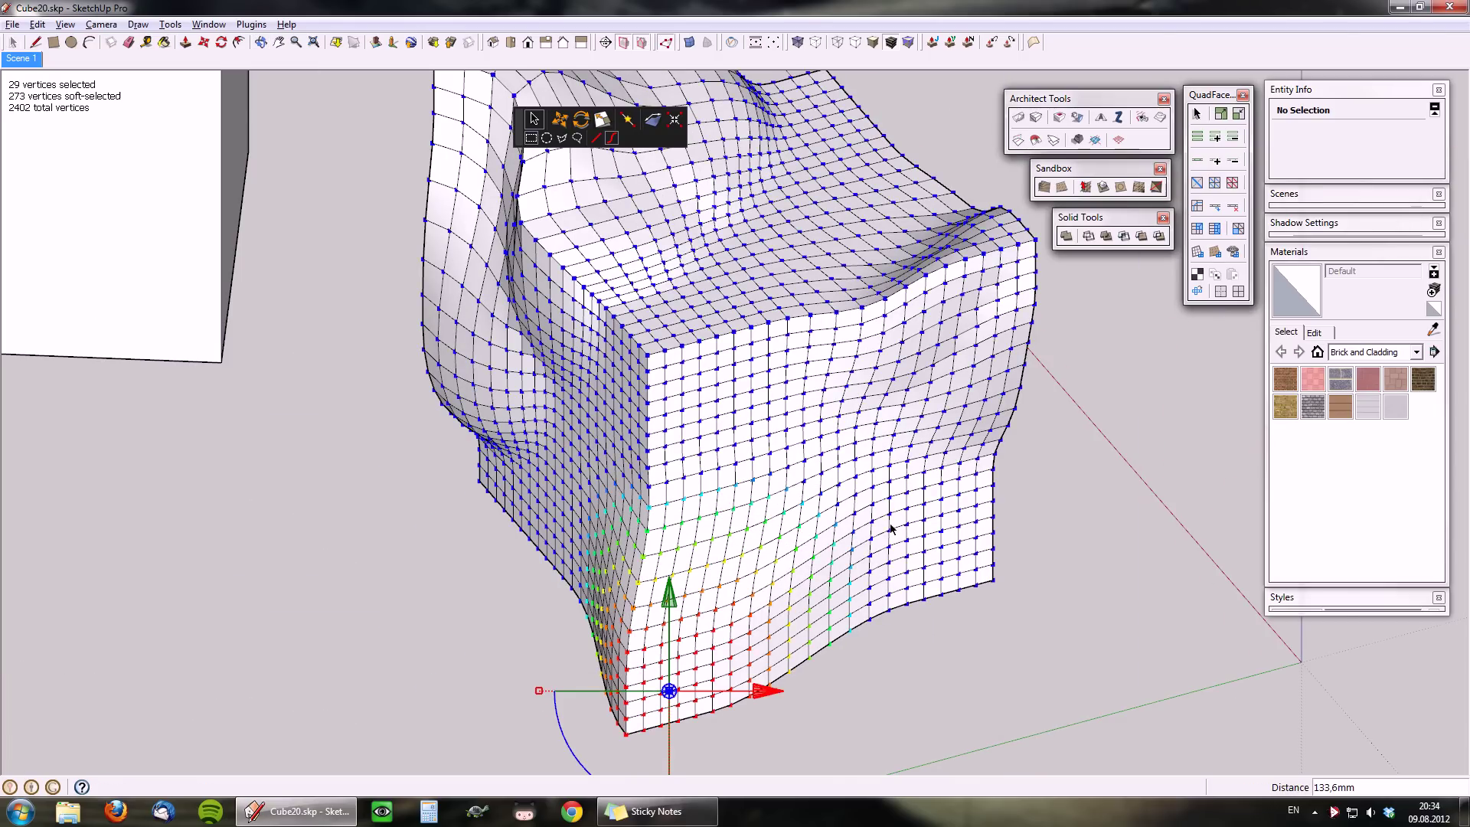
{"action": "middle_click_drag", "start_coordinate": [660, 535], "coordinate": [752, 541]}
{"action": "scroll", "coordinate": [766, 399], "scroll_direction": "down", "scroll_amount": 6}
{"action": "scroll", "coordinate": [752, 540], "scroll_direction": "up", "scroll_amount": 1}
{"action": "scroll", "coordinate": [755, 539], "scroll_direction": "up", "scroll_amount": 2}
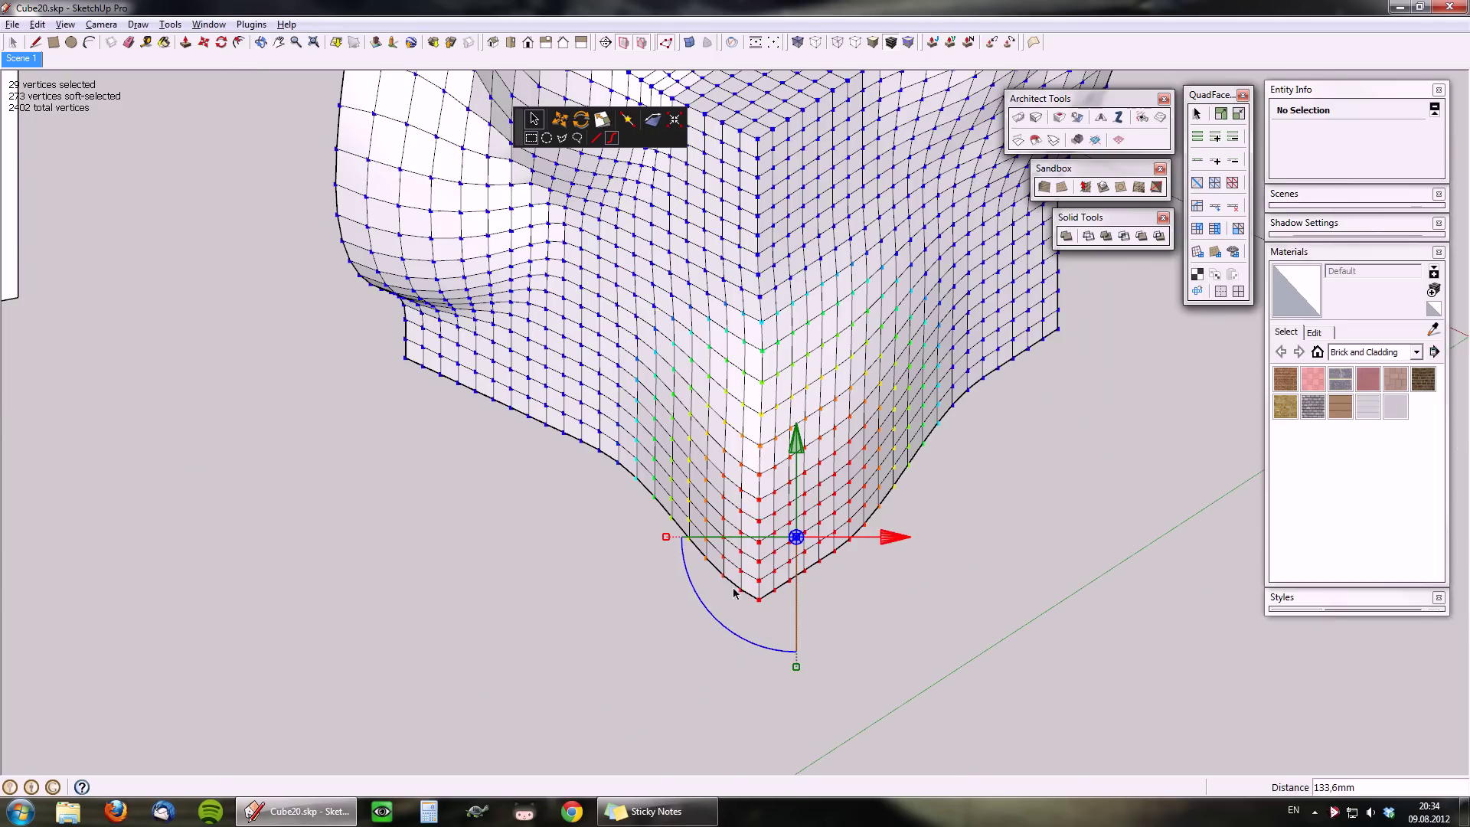
{"action": "left_click_drag", "start_coordinate": [737, 611], "coordinate": [634, 470]}
{"action": "left_click_drag", "start_coordinate": [770, 492], "coordinate": [714, 493]}
Select the vertices along the lower edge of the deformed mesh and examine the view-aligned gizmo from several viewing angles
{"action": "middle_click_drag", "start_coordinate": [614, 351], "coordinate": [788, 594]}
{"action": "middle_click_drag", "start_coordinate": [846, 521], "coordinate": [482, 590]}
{"action": "middle_click_drag", "start_coordinate": [894, 525], "coordinate": [762, 396]}
{"action": "left_click_drag", "start_coordinate": [934, 635], "coordinate": [831, 528]}
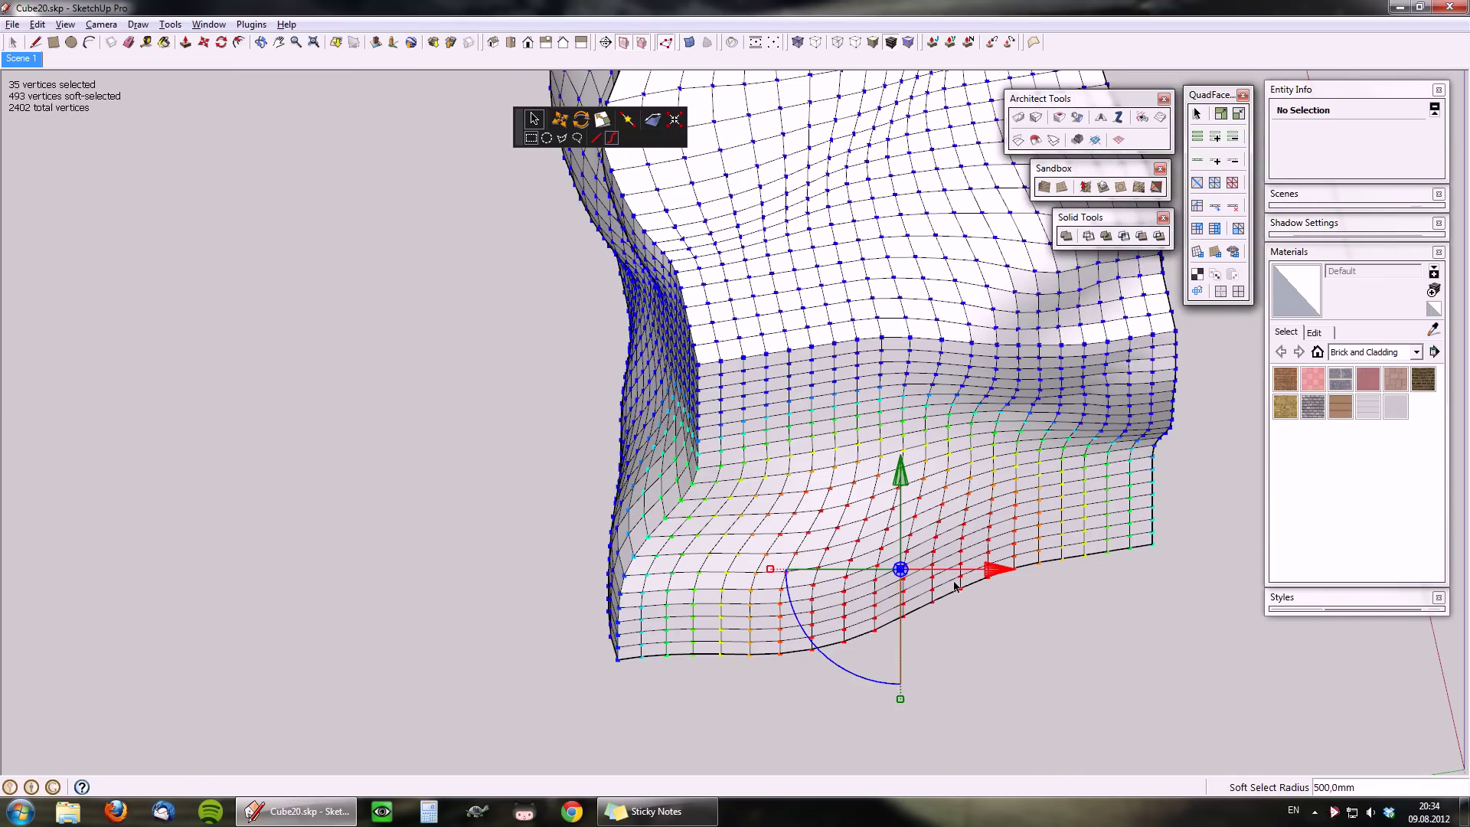
{"action": "middle_click_drag", "start_coordinate": [985, 570], "coordinate": [897, 412]}
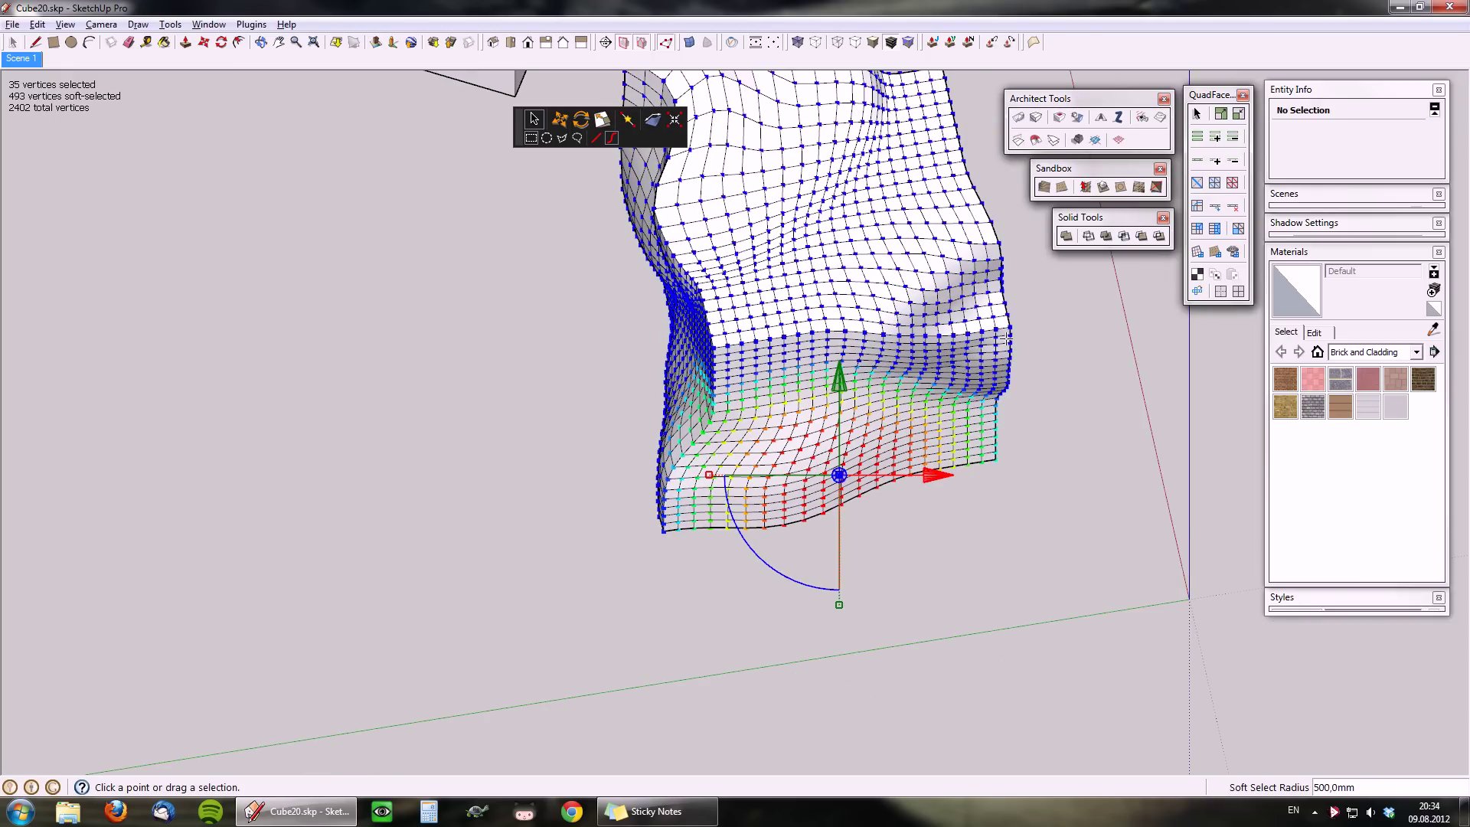
{"action": "mouse_move", "coordinate": [964, 359]}
{"action": "middle_mouse_down"}
{"action": "mouse_move", "coordinate": [723, 389]}
{"action": "mouse_move", "coordinate": [804, 400]}
{"action": "middle_mouse_up"}
Align the gizmo to a custom orientation by picking an origin, a red-axis point and a green-axis point on the deformed mesh's upper surface
{"action": "right_click", "coordinate": [818, 320]}
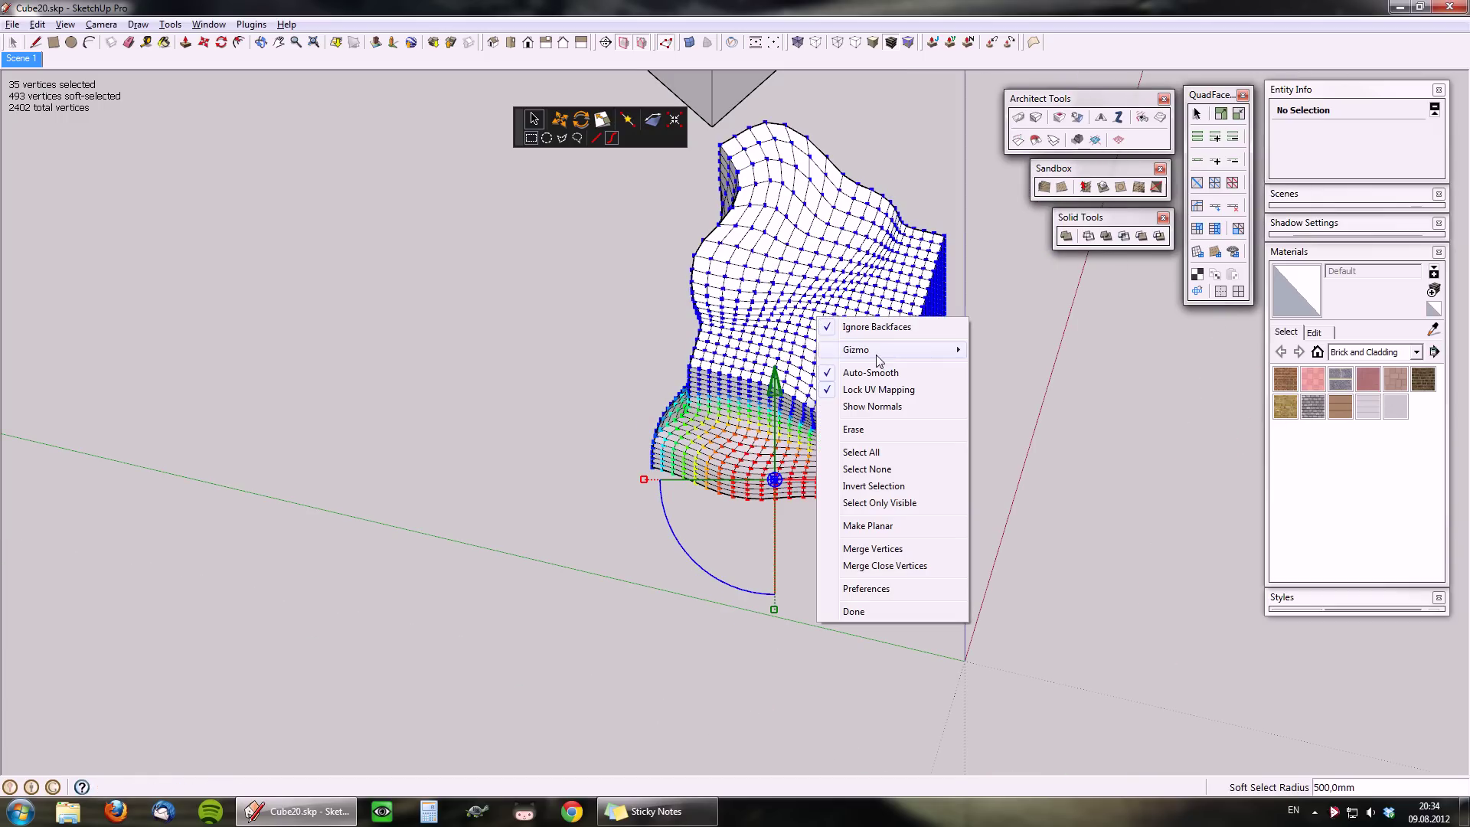
{"action": "mouse_move", "coordinate": [876, 356]}
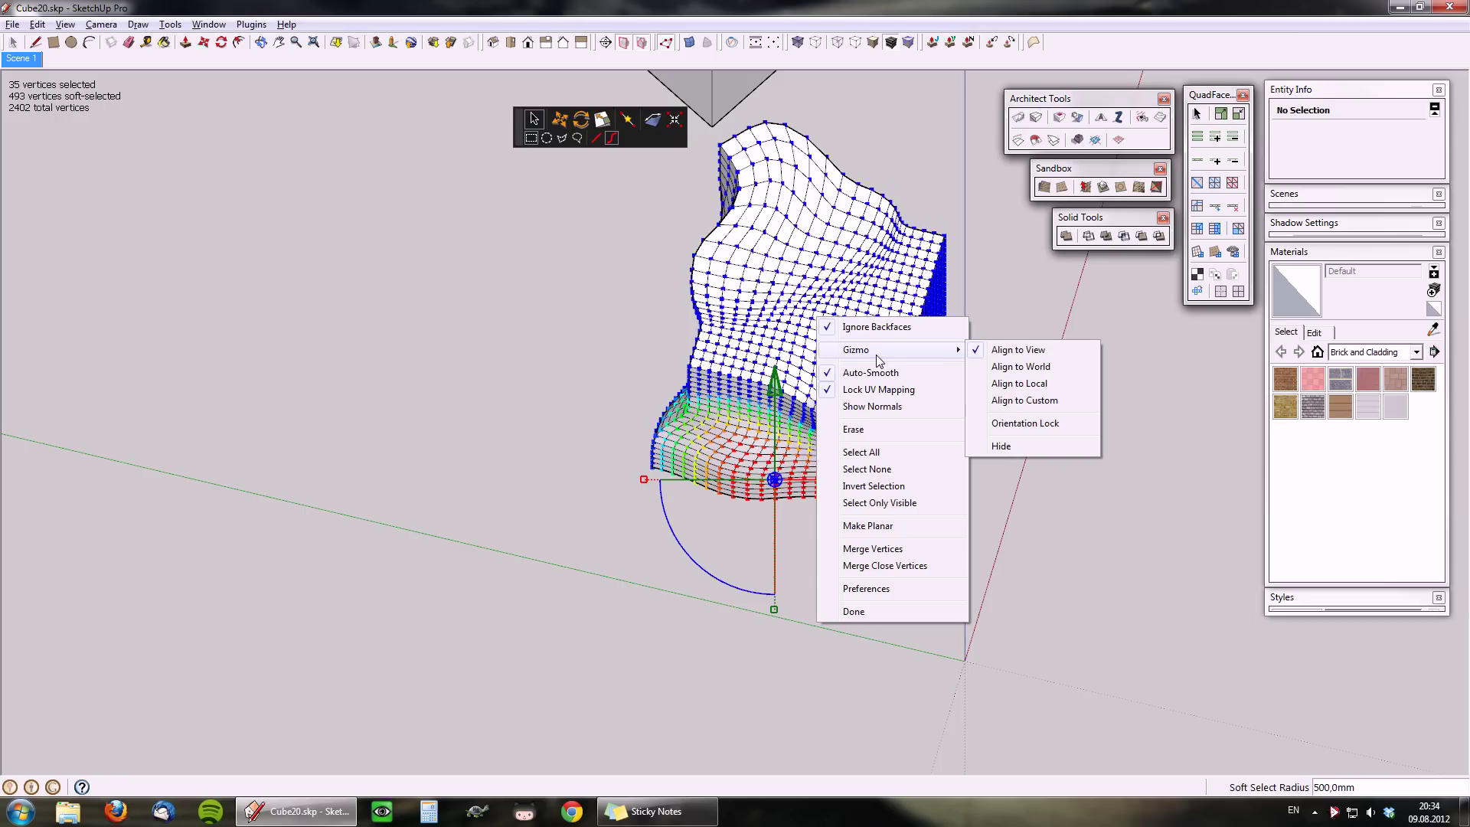
{"action": "left_click", "coordinate": [1049, 400]}
{"action": "middle_click_drag", "start_coordinate": [1019, 404], "coordinate": [536, 353]}
{"action": "scroll", "coordinate": [835, 406], "scroll_direction": "up", "scroll_amount": 3}
{"action": "scroll", "coordinate": [696, 402], "scroll_direction": "down", "scroll_amount": 3}
{"action": "scroll", "coordinate": [590, 416], "scroll_direction": "up", "scroll_amount": 3}
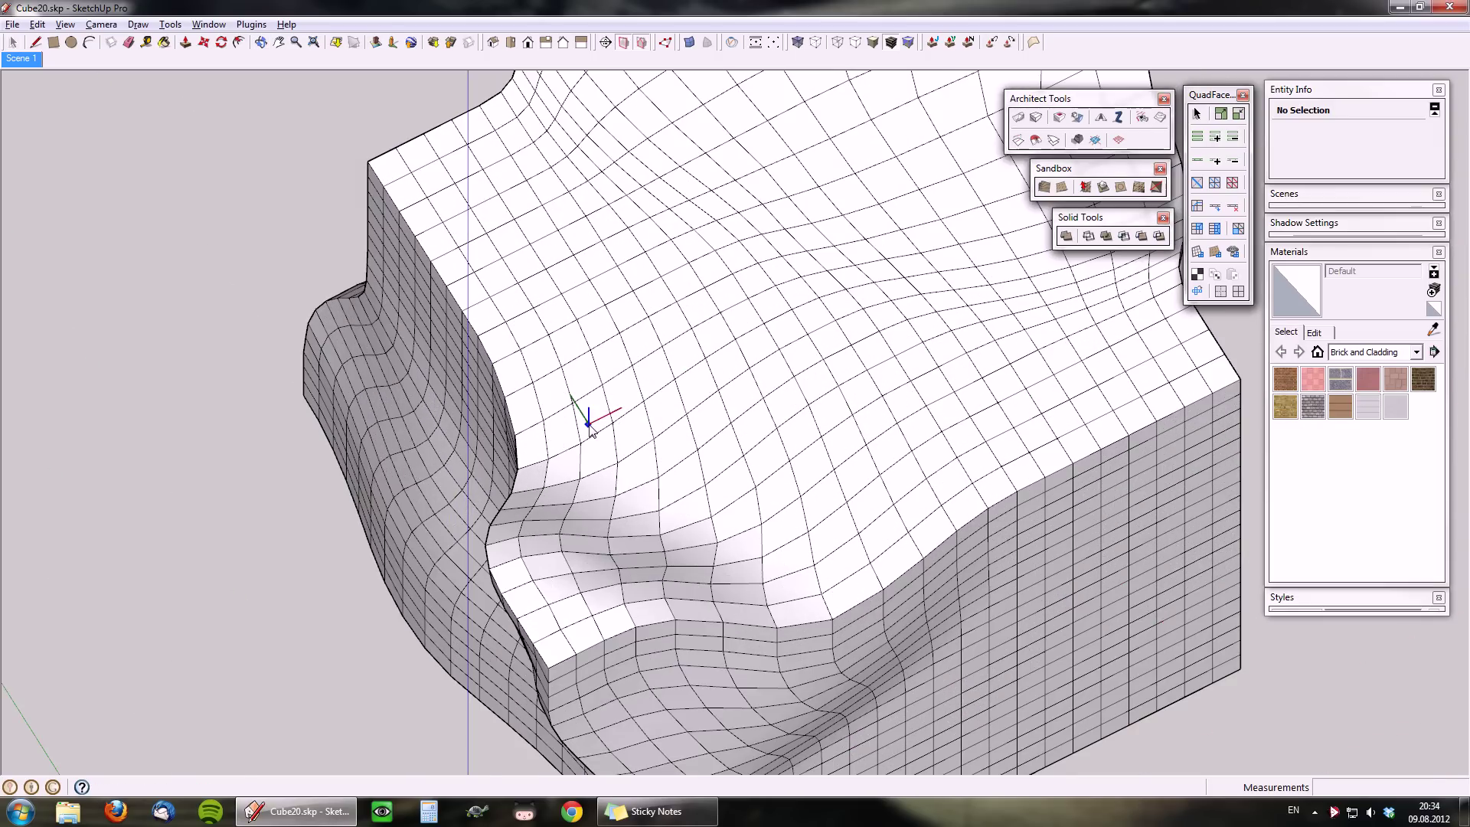
{"action": "scroll", "coordinate": [585, 419], "scroll_direction": "down", "scroll_amount": 3}
{"action": "scroll", "coordinate": [585, 417], "scroll_direction": "down", "scroll_amount": 1}
{"action": "middle_click_drag", "start_coordinate": [691, 475], "coordinate": [545, 329]}
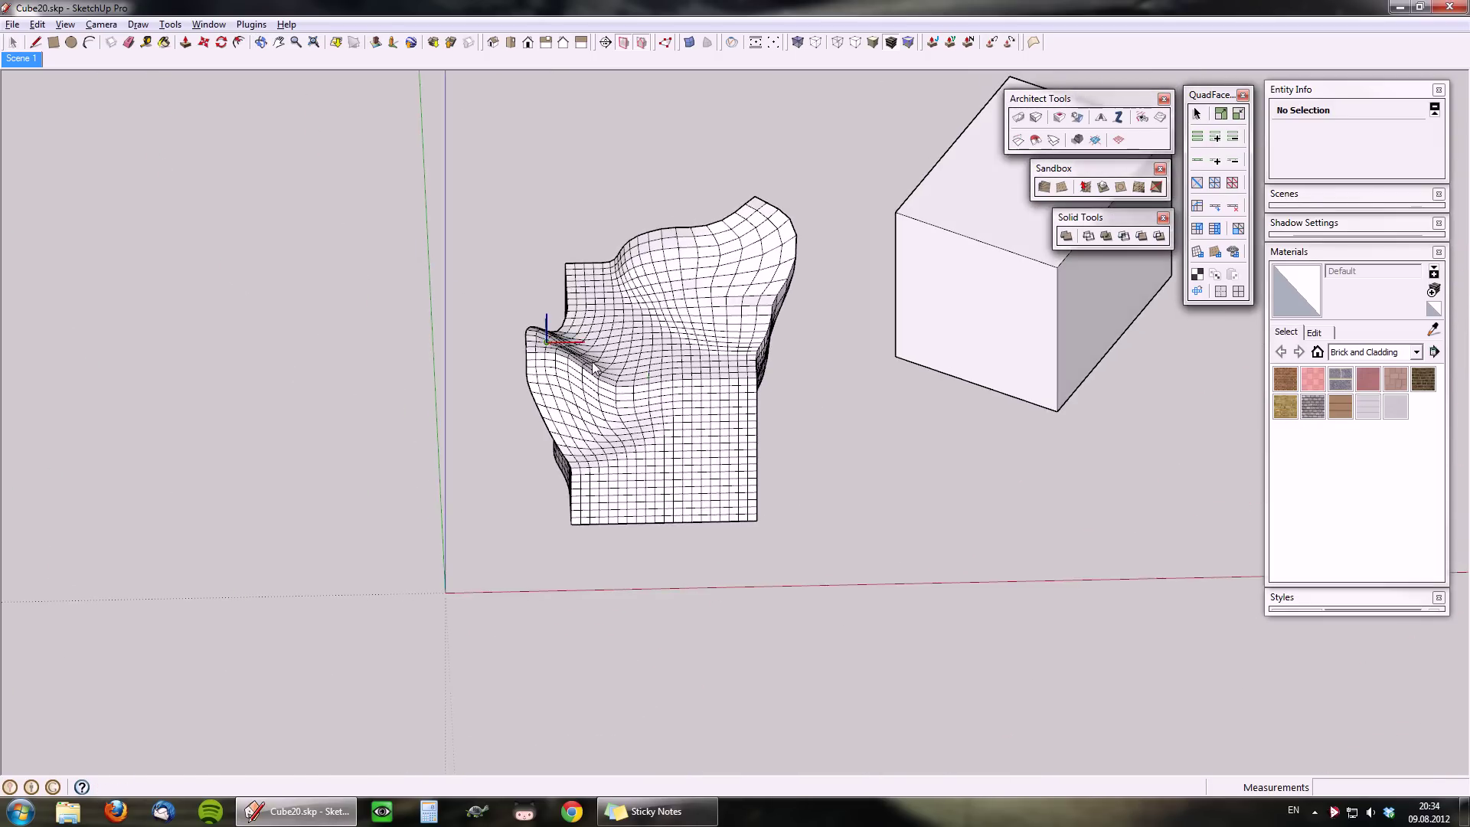
{"action": "scroll", "coordinate": [584, 361], "scroll_direction": "up", "scroll_amount": 3}
{"action": "scroll", "coordinate": [594, 367], "scroll_direction": "down", "scroll_amount": 3}
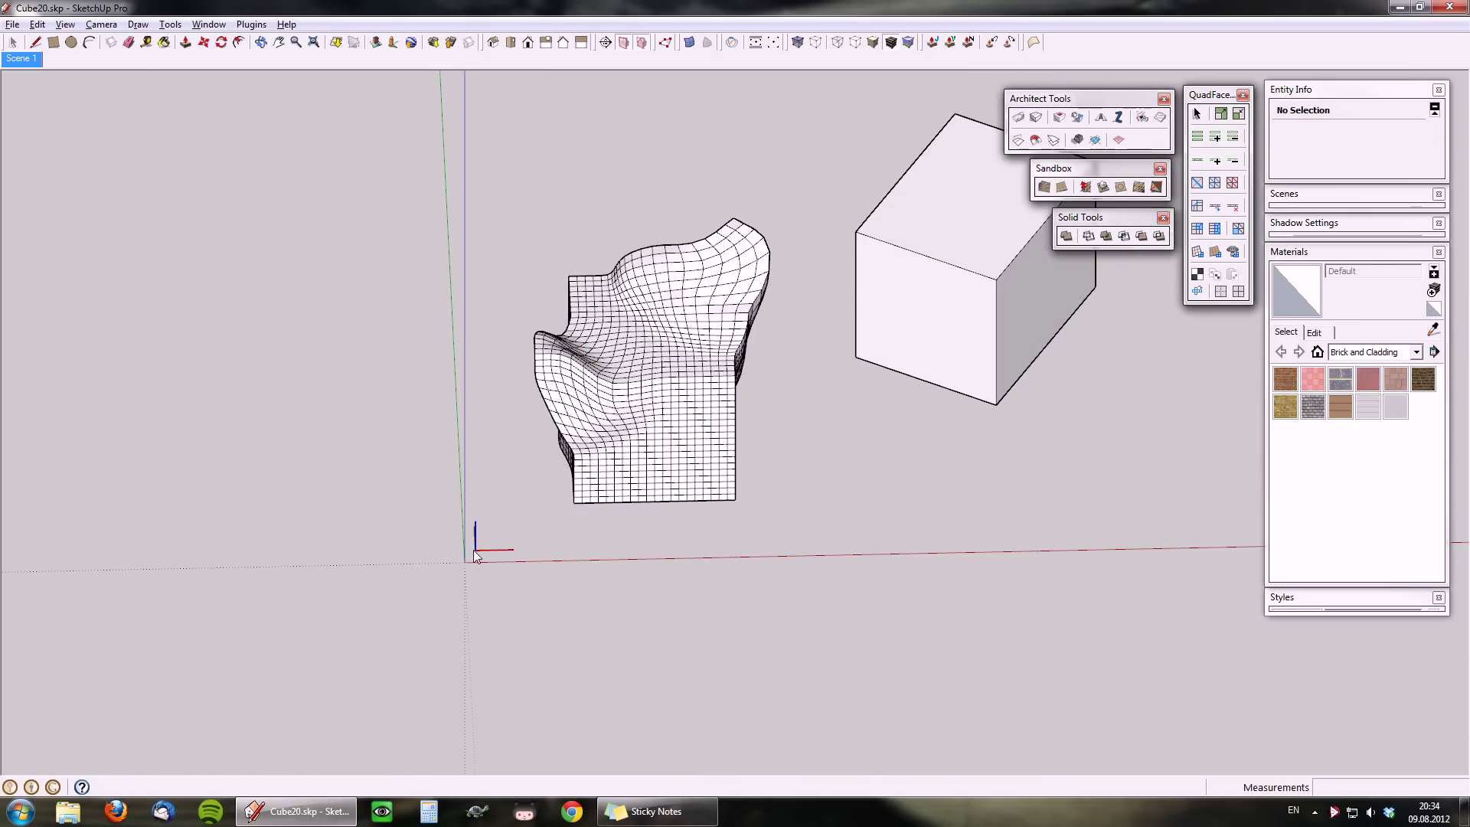
{"action": "scroll", "coordinate": [664, 324], "scroll_direction": "up", "scroll_amount": 3}
{"action": "left_click", "coordinate": [564, 388]}
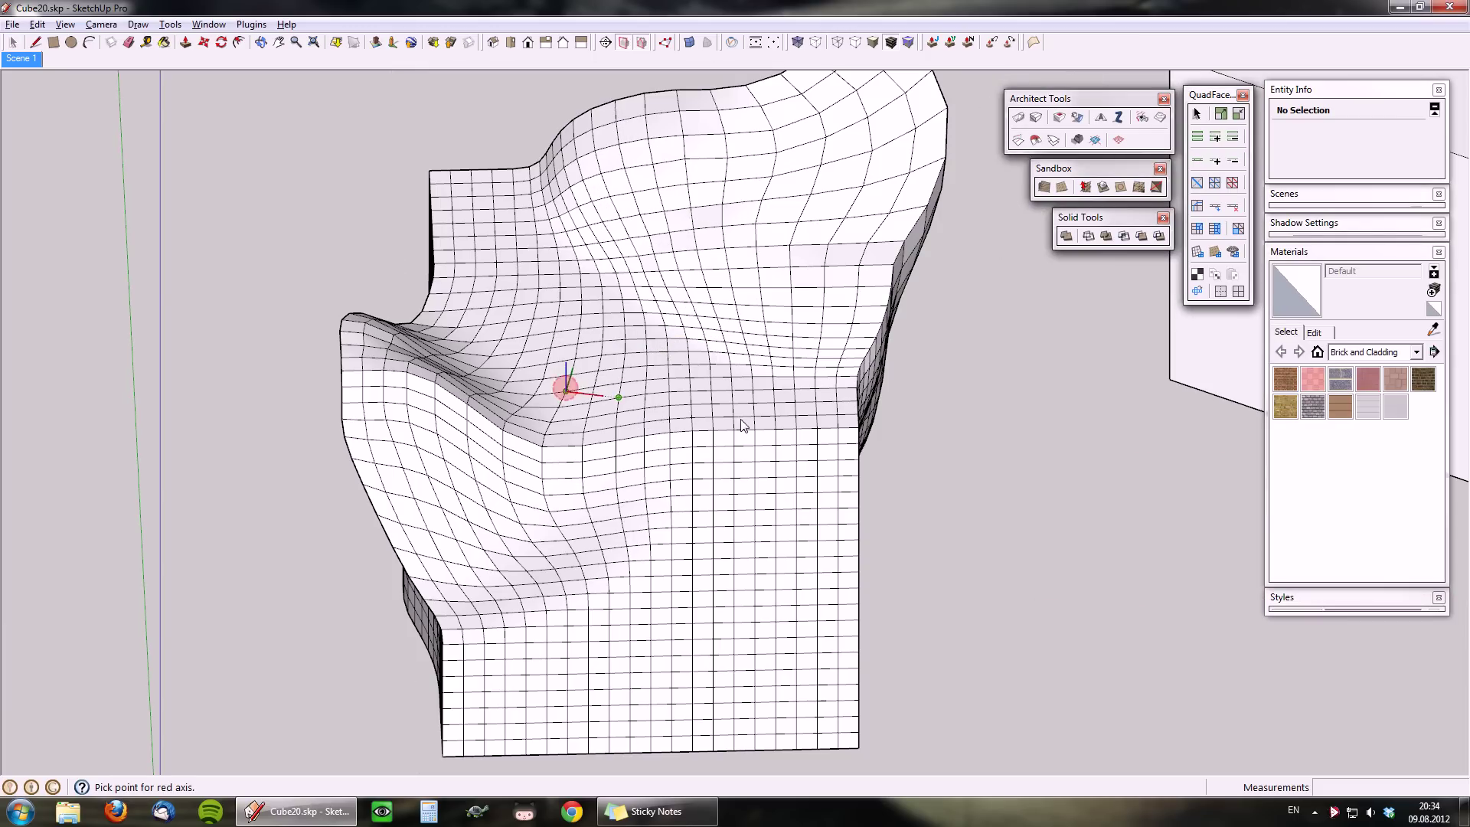
{"action": "left_click", "coordinate": [851, 268]}
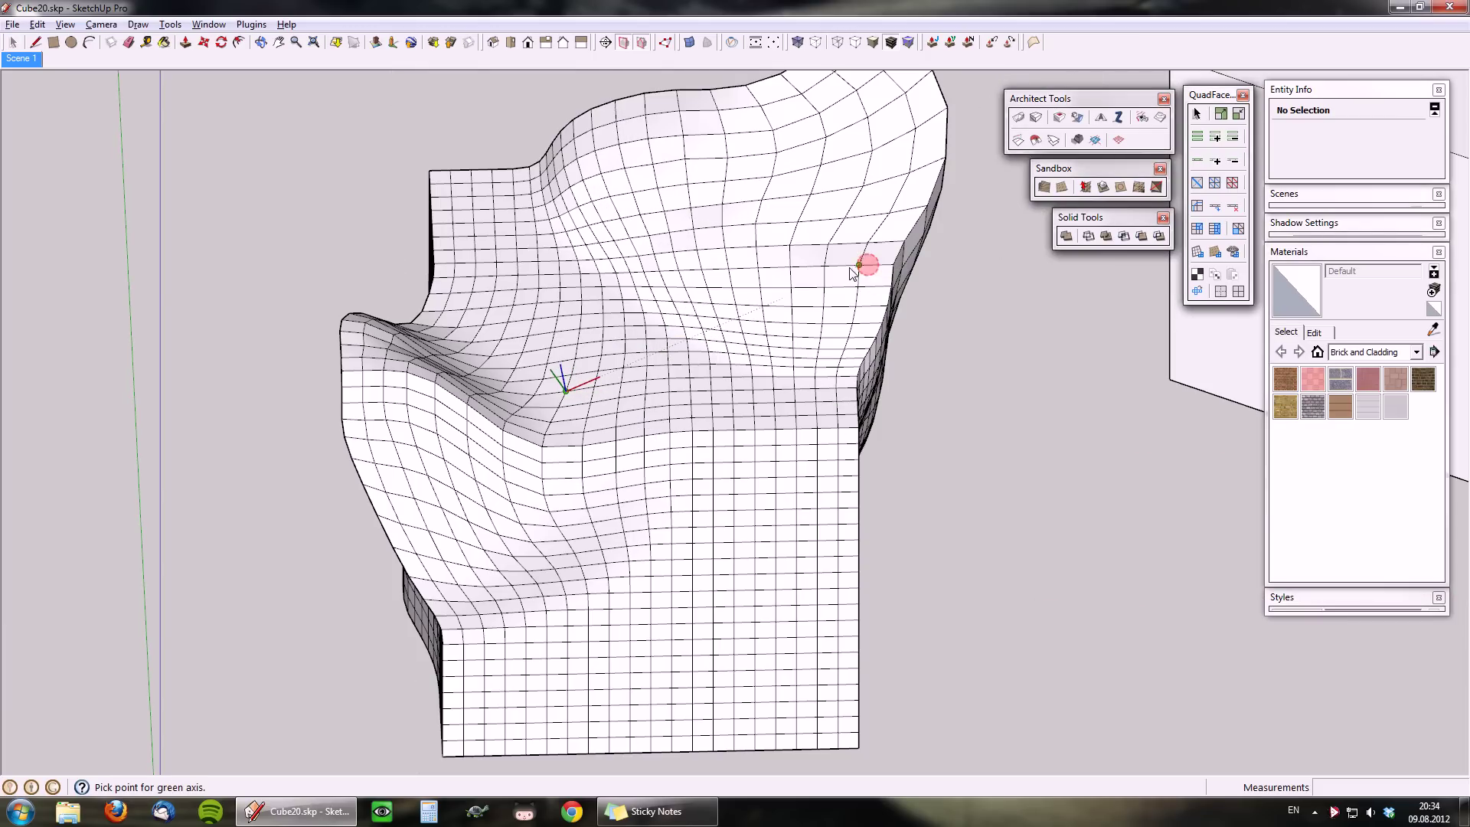
{"action": "left_click", "coordinate": [447, 208]}
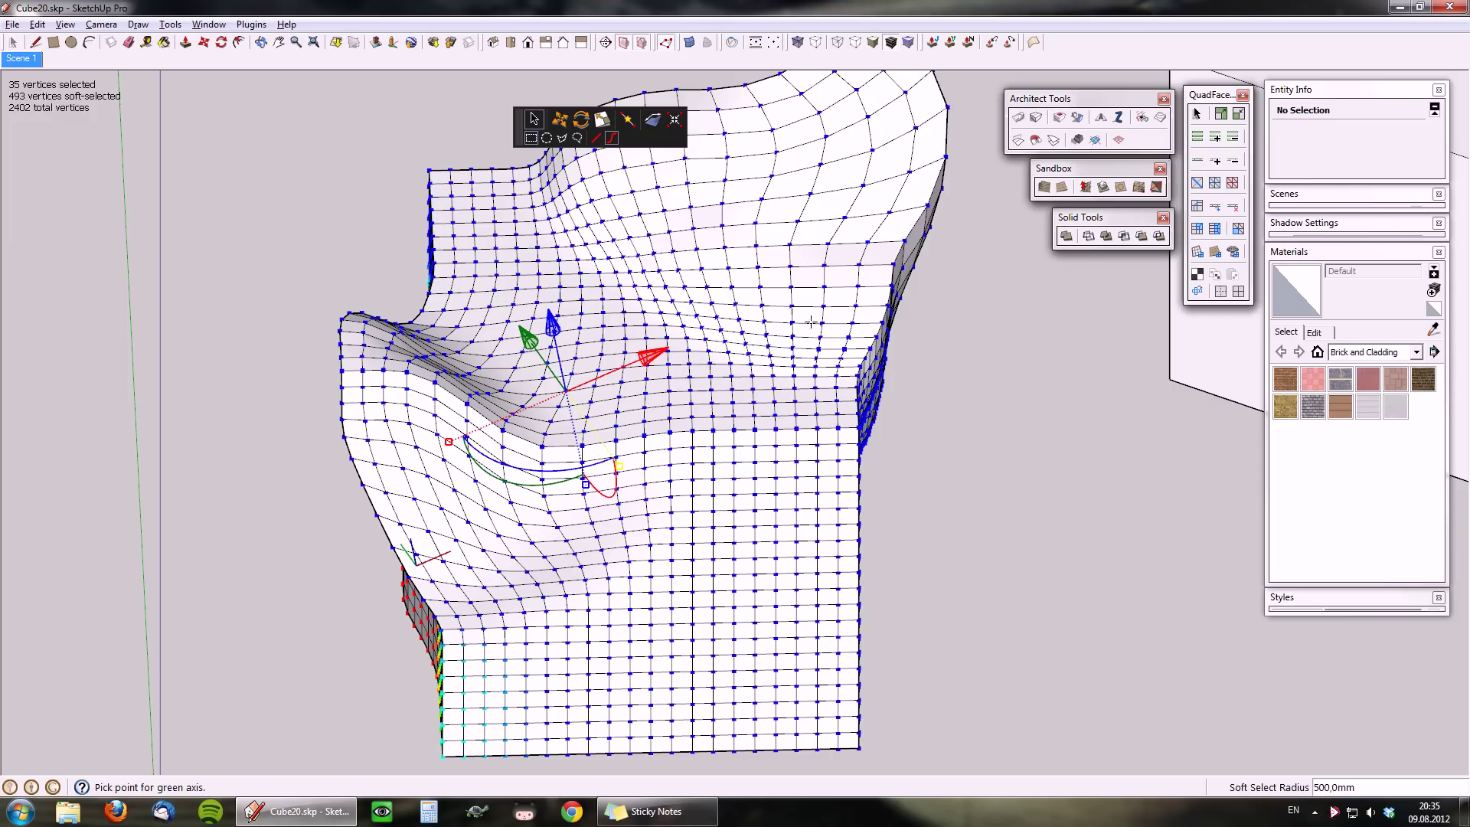
Select vertices in the middle of the upper surface and define a new custom gizmo orientation from points on the raised slope
{"action": "left_click_drag", "start_coordinate": [598, 207], "coordinate": [688, 311]}
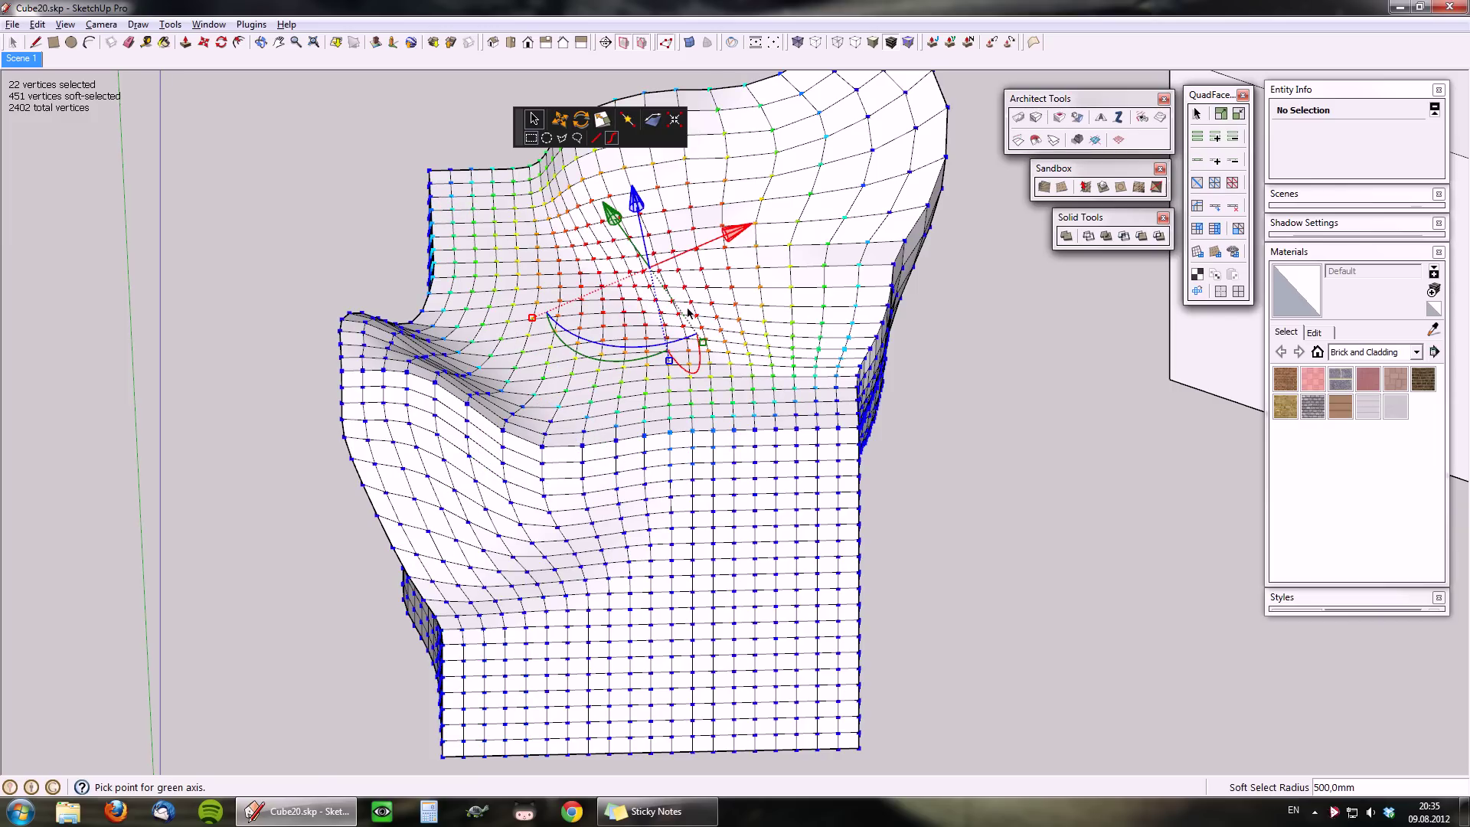
{"action": "scroll", "coordinate": [707, 336], "scroll_direction": "down", "scroll_amount": 1}
{"action": "right_click", "coordinate": [741, 286]}
{"action": "left_click", "coordinate": [800, 317]}
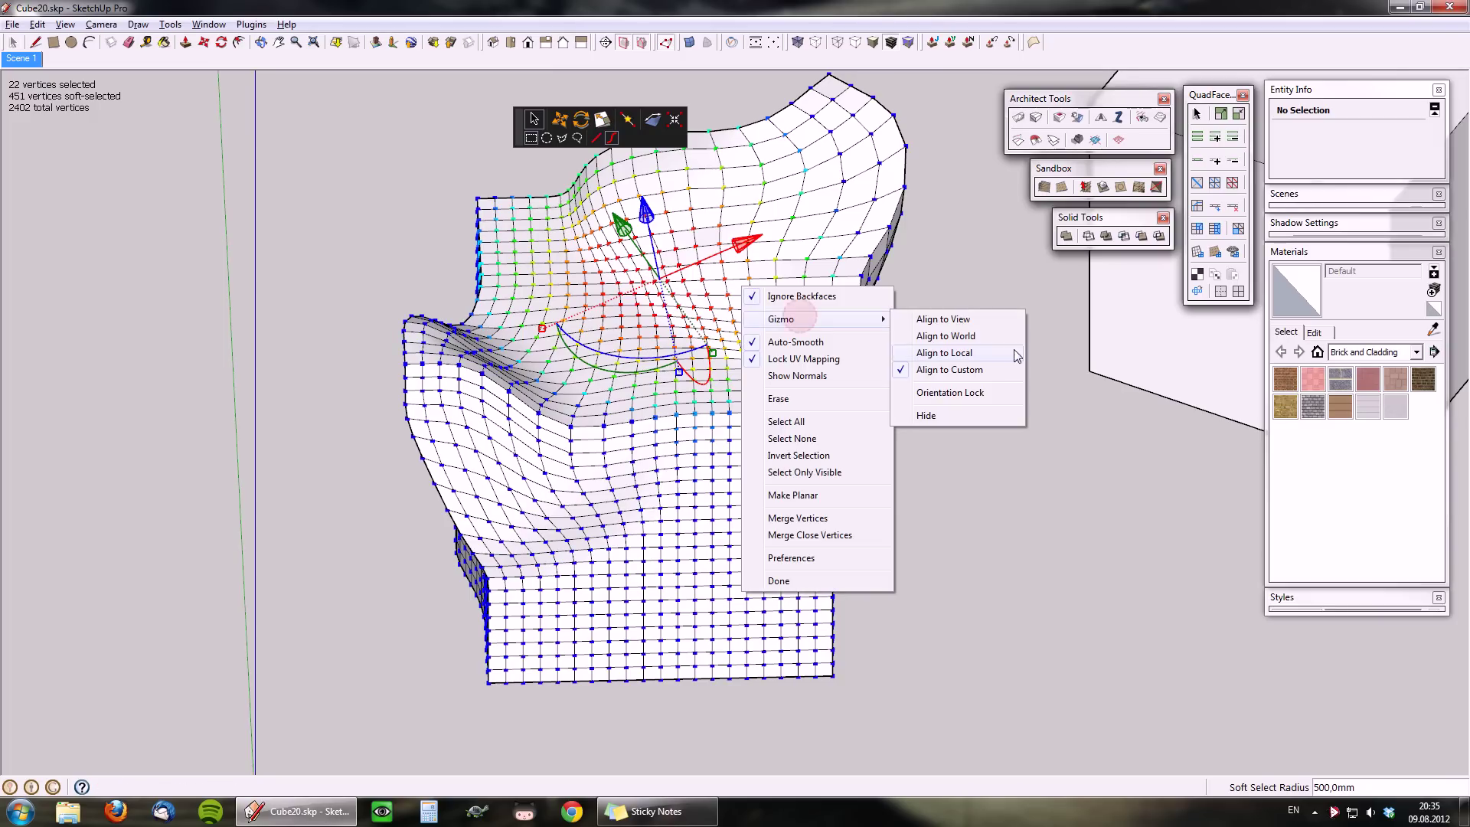
{"action": "left_click", "coordinate": [978, 371]}
{"action": "scroll", "coordinate": [784, 379], "scroll_direction": "up", "scroll_amount": 5}
{"action": "middle_click_drag", "start_coordinate": [634, 518], "coordinate": [751, 230]}
{"action": "scroll", "coordinate": [750, 260], "scroll_direction": "up", "scroll_amount": 3}
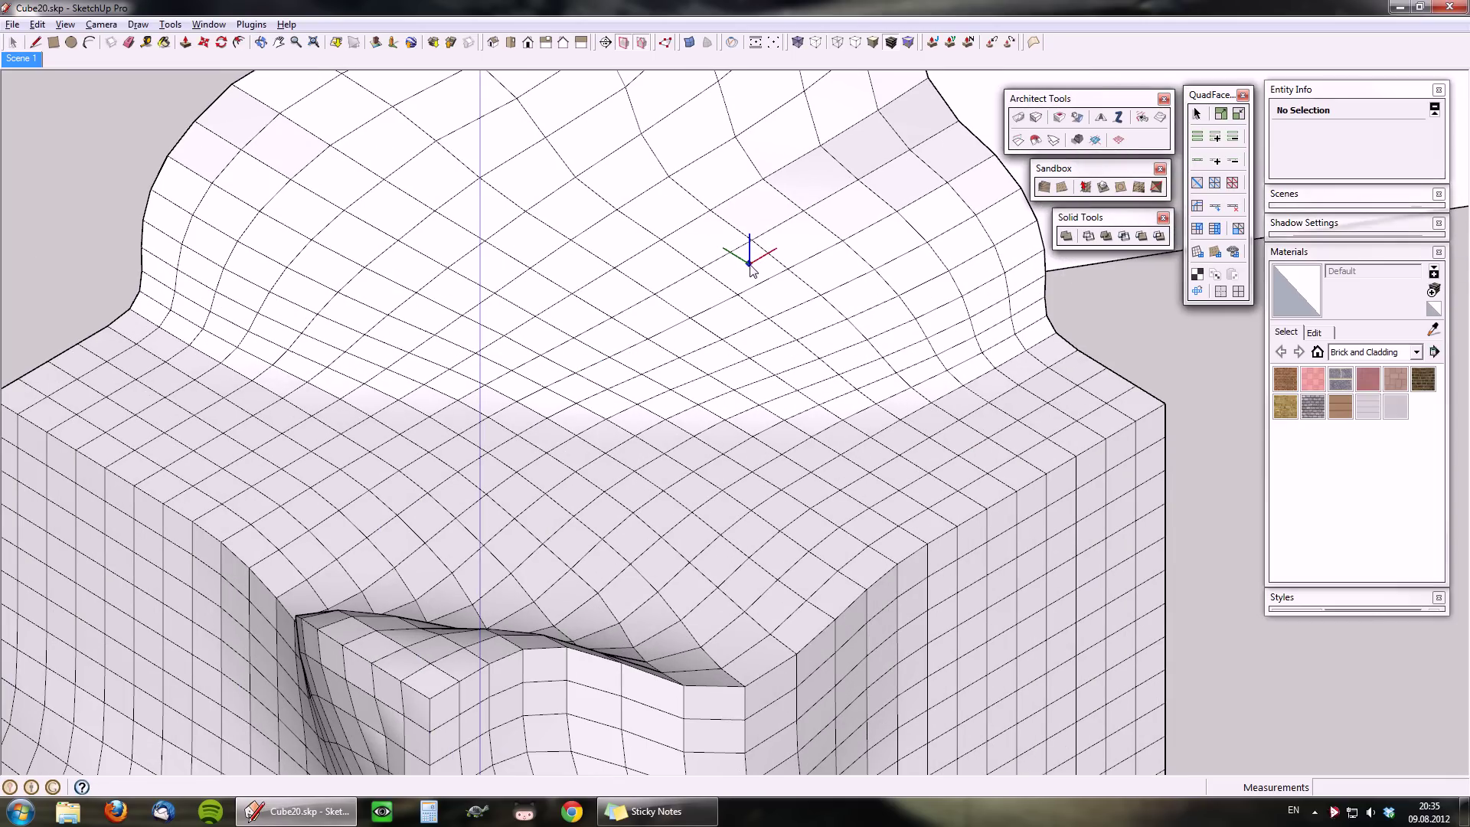
{"action": "left_click", "coordinate": [773, 205]}
{"action": "left_click", "coordinate": [960, 153]}
{"action": "scroll", "coordinate": [779, 400], "scroll_direction": "down", "scroll_amount": 5}
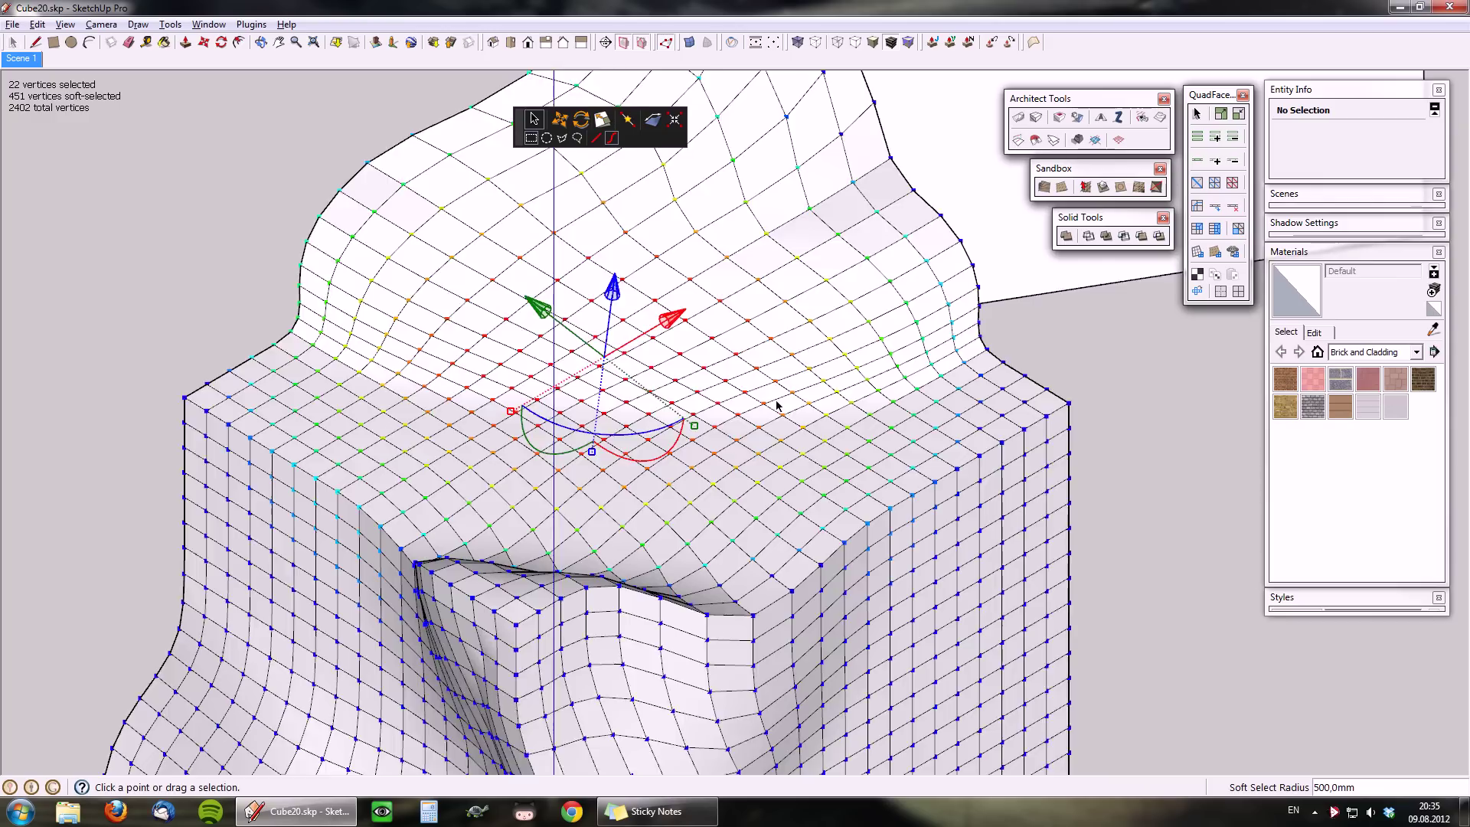
{"action": "scroll", "coordinate": [886, 249], "scroll_direction": "up", "scroll_amount": 2}
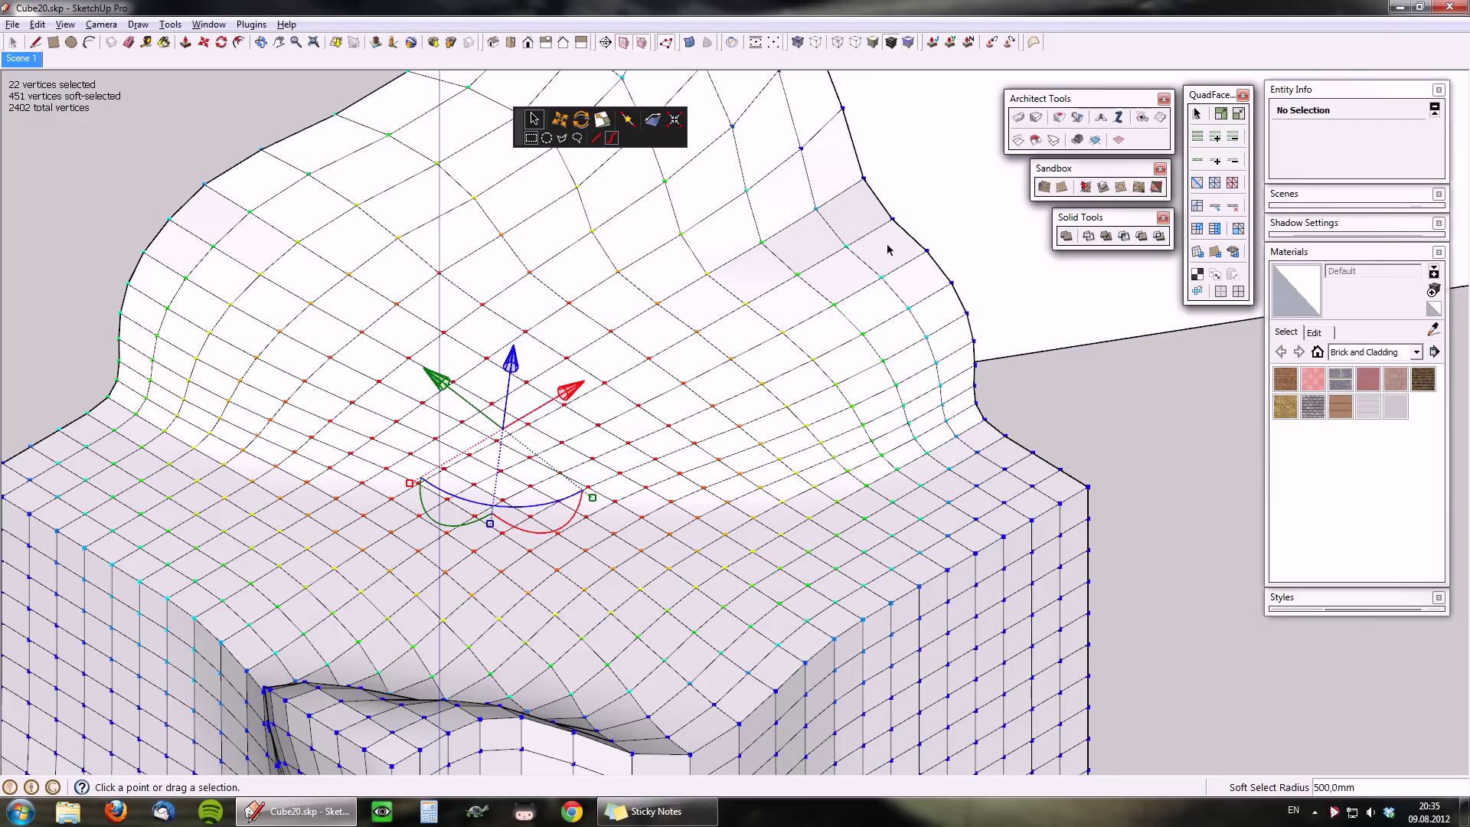
From the opposite side of the mesh, select the four vertices around one face on the upper slope
{"action": "middle_click_drag", "start_coordinate": [887, 258], "coordinate": [590, 209]}
{"action": "scroll", "coordinate": [404, 452], "scroll_direction": "down", "scroll_amount": 4}
{"action": "scroll", "coordinate": [458, 473], "scroll_direction": "up", "scroll_amount": 3}
{"action": "scroll", "coordinate": [590, 209], "scroll_direction": "up", "scroll_amount": 2}
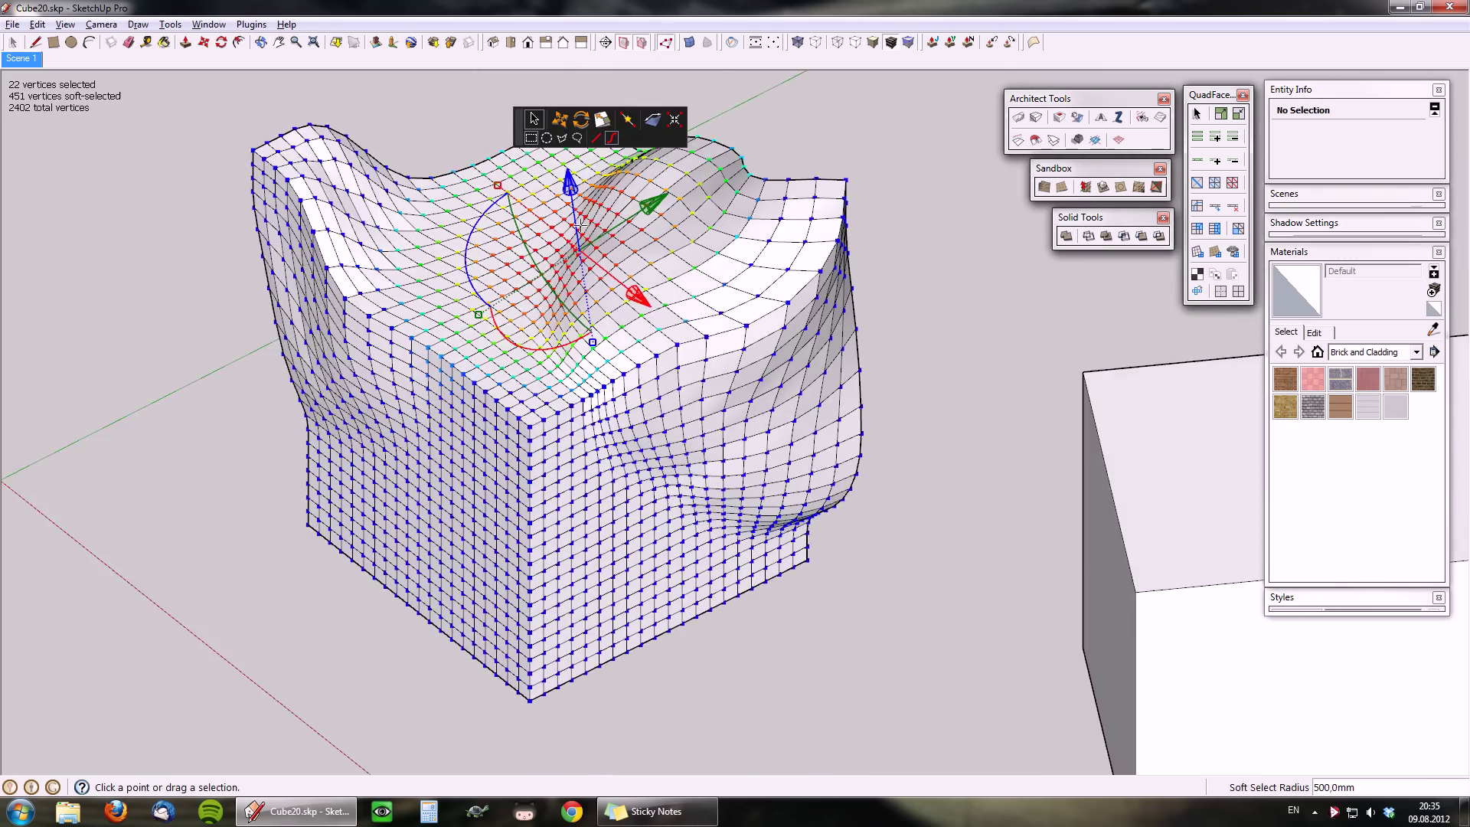
{"action": "scroll", "coordinate": [579, 228], "scroll_direction": "up", "scroll_amount": 5}
{"action": "middle_click_drag", "start_coordinate": [836, 392], "coordinate": [741, 342]}
{"action": "left_click_drag", "start_coordinate": [678, 303], "coordinate": [783, 382]}
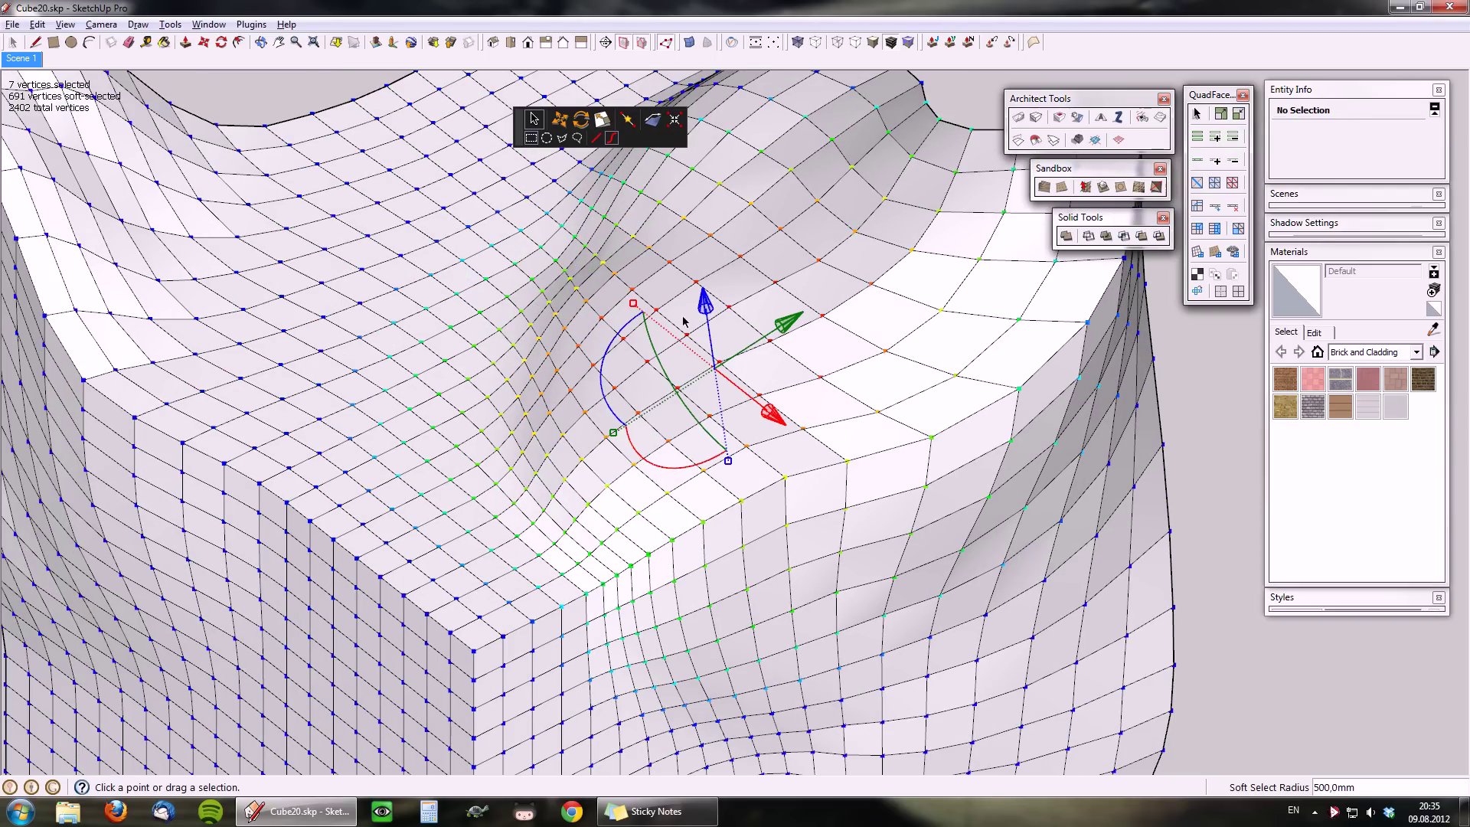
{"action": "left_click_drag", "start_coordinate": [679, 320], "coordinate": [732, 379]}
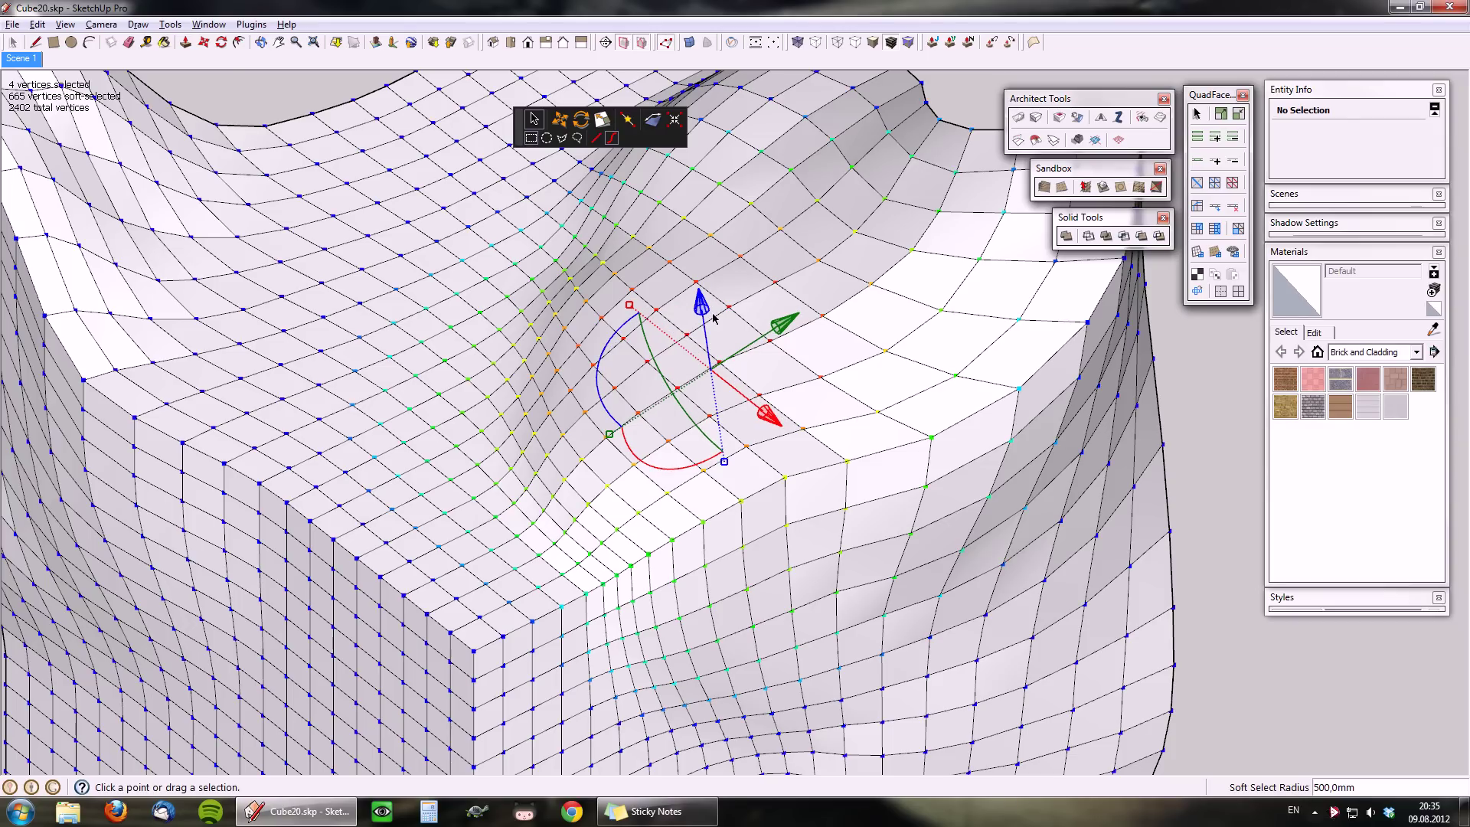
Realign the gizmo to a custom orientation, taking the orientation directly from a mesh entity on the upper slope
{"action": "right_click", "coordinate": [737, 330]}
{"action": "mouse_move", "coordinate": [788, 360]}
{"action": "left_click", "coordinate": [954, 411]}
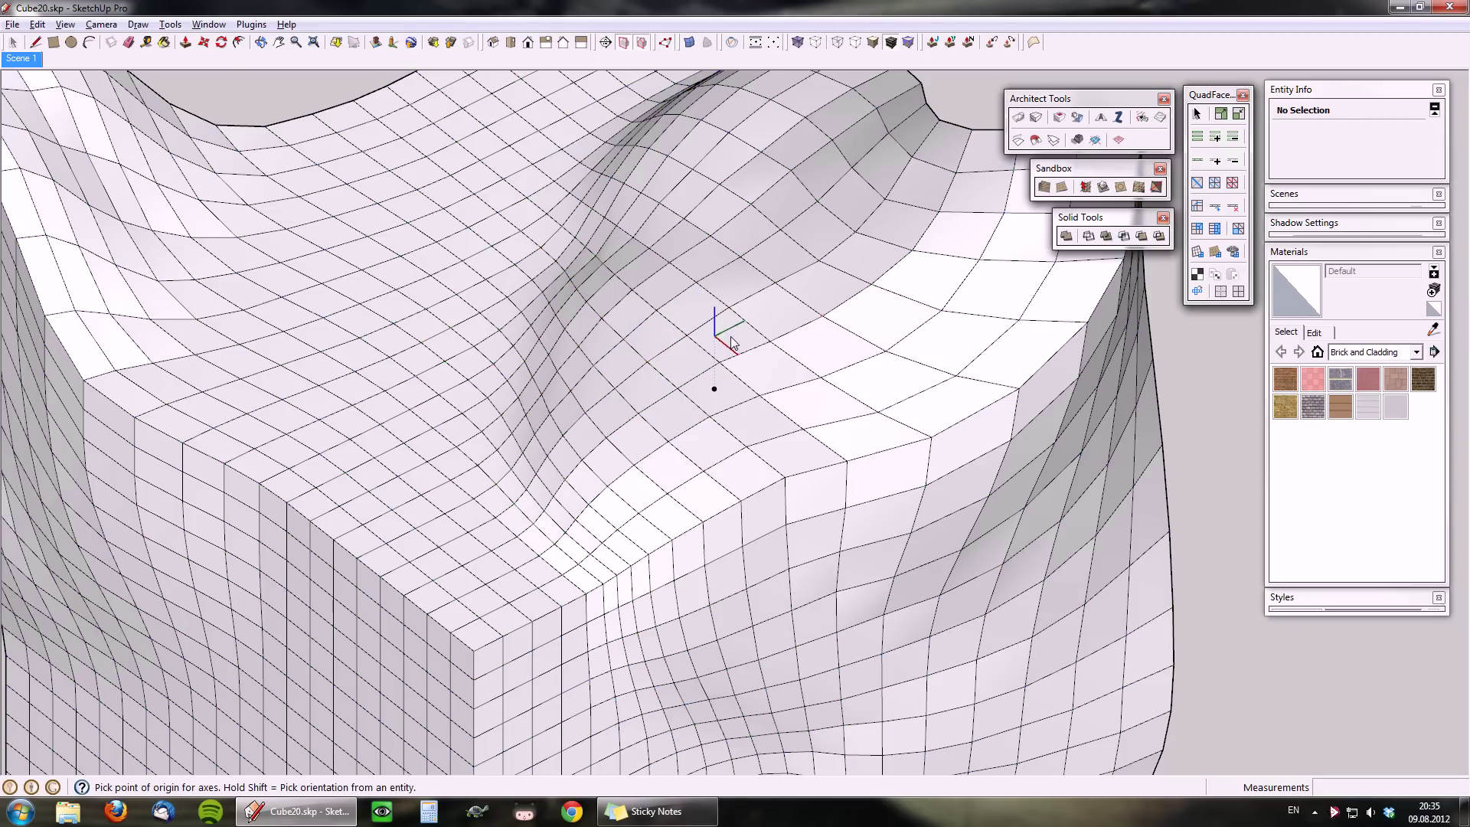
{"action": "scroll", "coordinate": [725, 337], "scroll_direction": "up", "scroll_amount": 3}
{"action": "scroll", "coordinate": [724, 335], "scroll_direction": "up", "scroll_amount": 3}
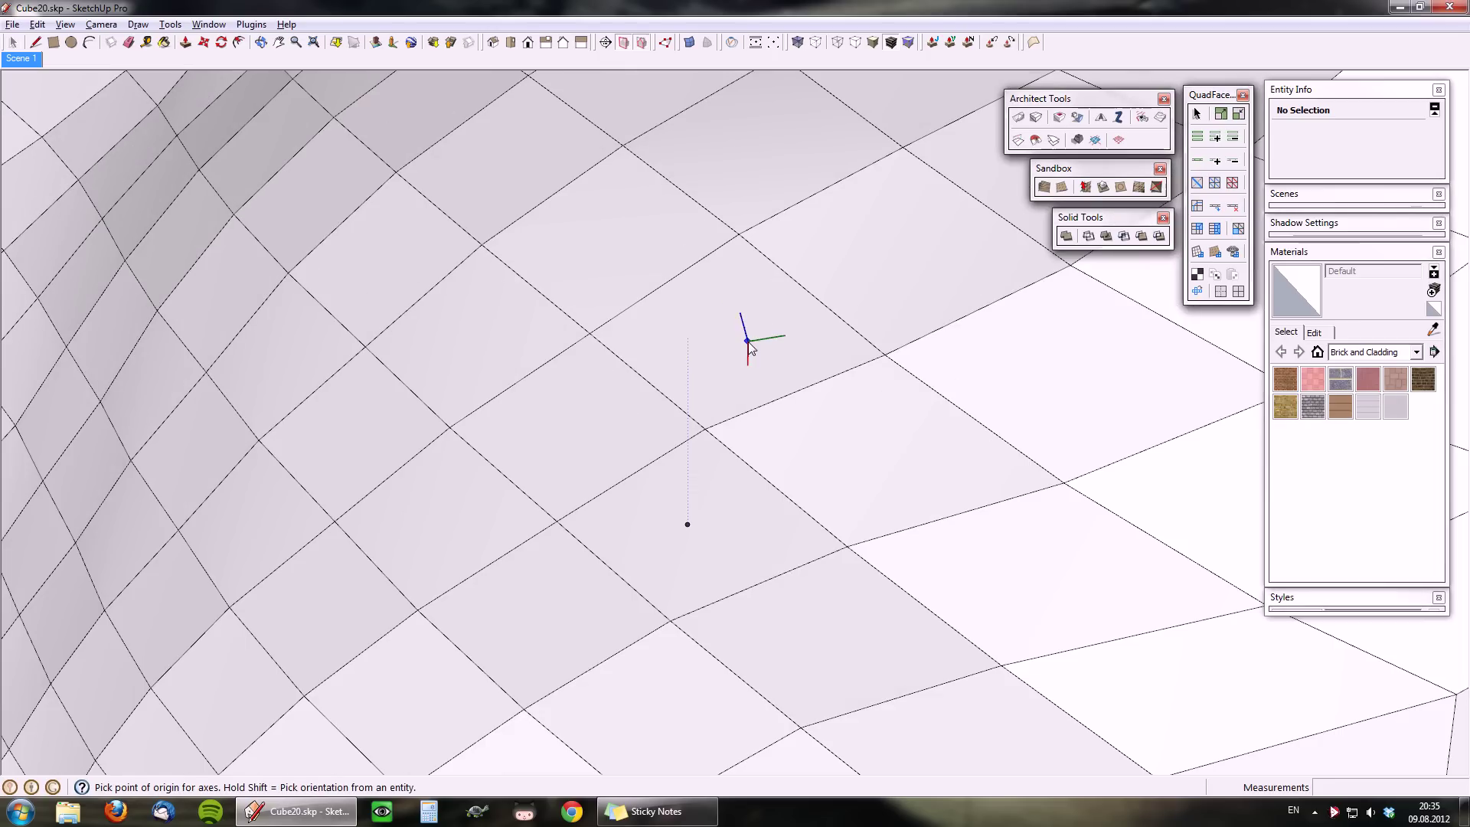
{"action": "left_click", "coordinate": [744, 330], "text": "shift"}
{"action": "scroll", "coordinate": [744, 330], "scroll_direction": "down", "scroll_amount": 2}
{"action": "scroll", "coordinate": [744, 334], "scroll_direction": "down", "scroll_amount": 3}
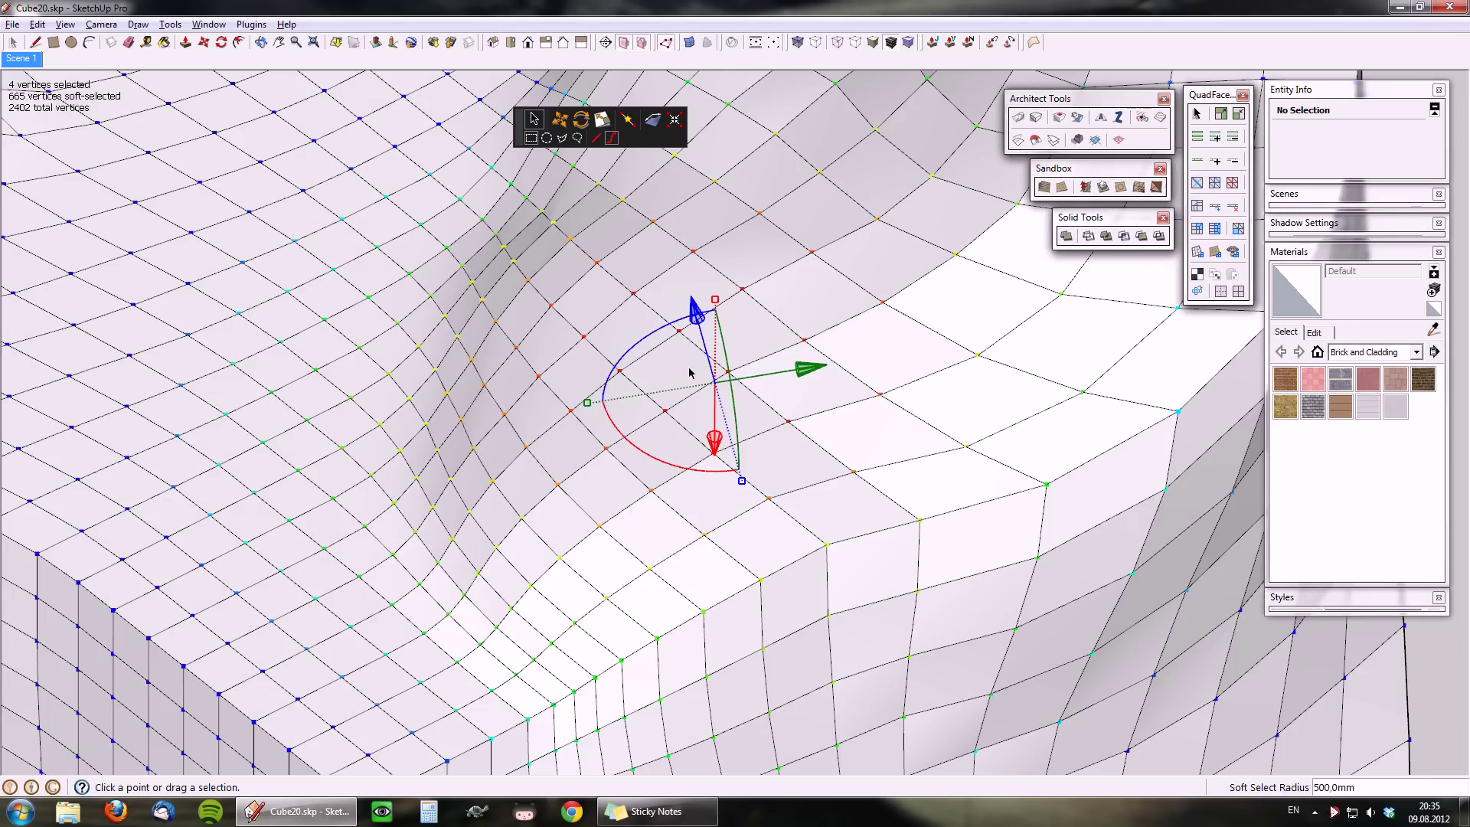
Move the selected slope vertices about 215 mm outward along the gizmo's blue axis
{"action": "left_click_drag", "start_coordinate": [687, 314], "coordinate": [596, 186]}
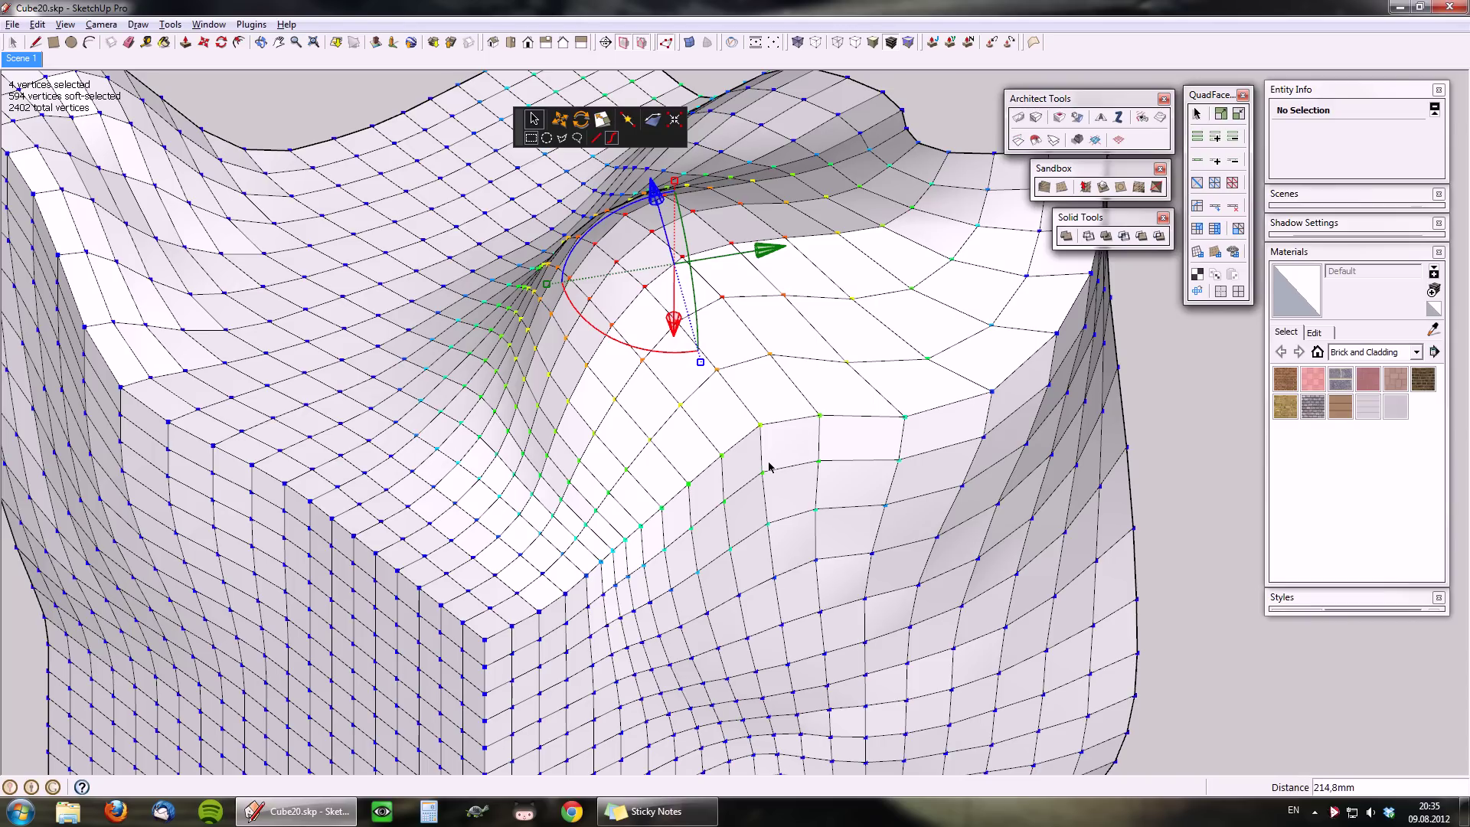
{"action": "middle_click_drag", "start_coordinate": [747, 380], "coordinate": [886, 407]}
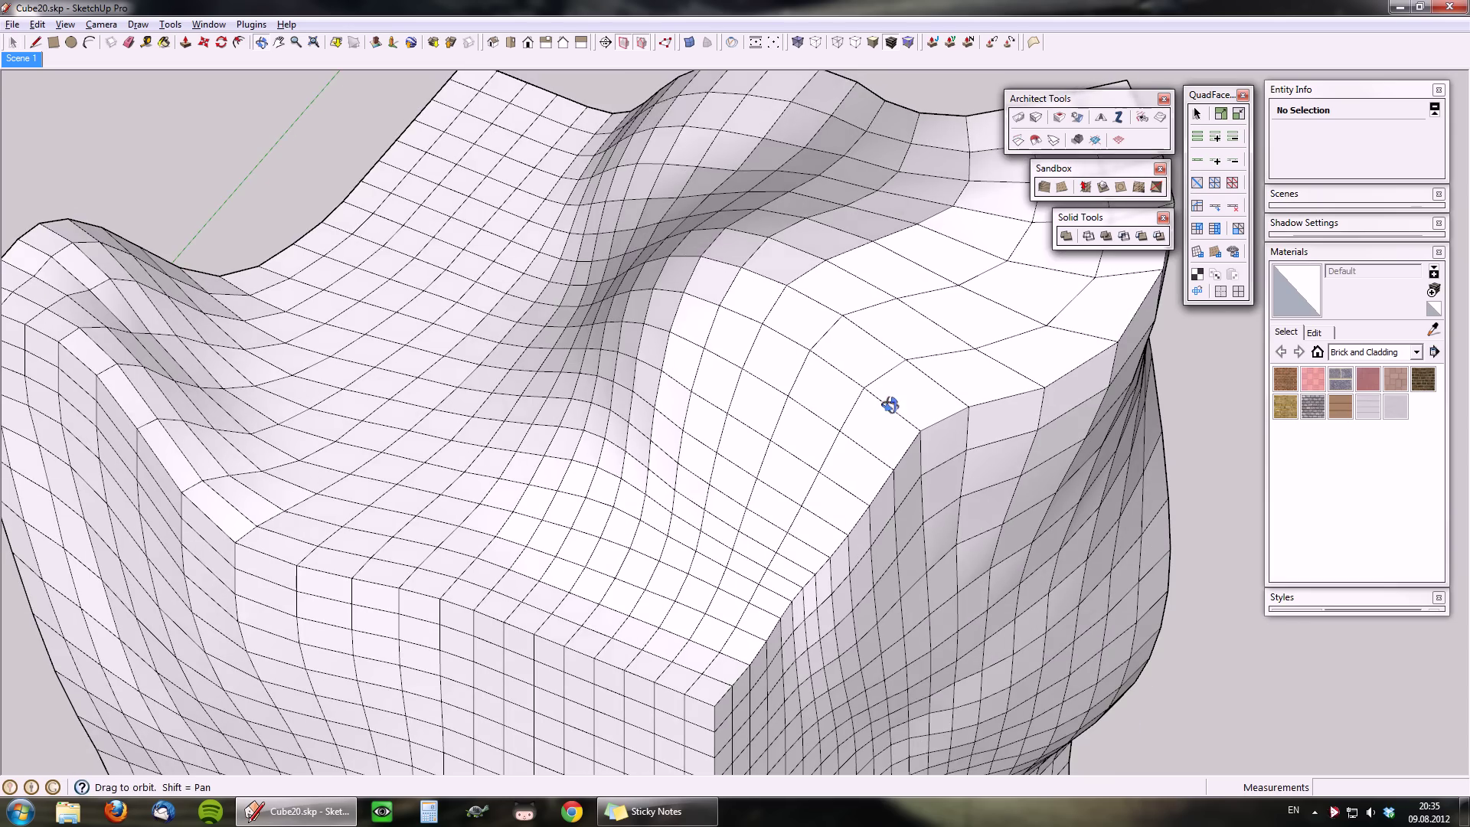
{"action": "middle_click_drag", "start_coordinate": [701, 483], "coordinate": [704, 356]}
{"action": "scroll", "coordinate": [912, 478], "scroll_direction": "down", "scroll_amount": 2}
{"action": "scroll", "coordinate": [704, 357], "scroll_direction": "down", "scroll_amount": 4}
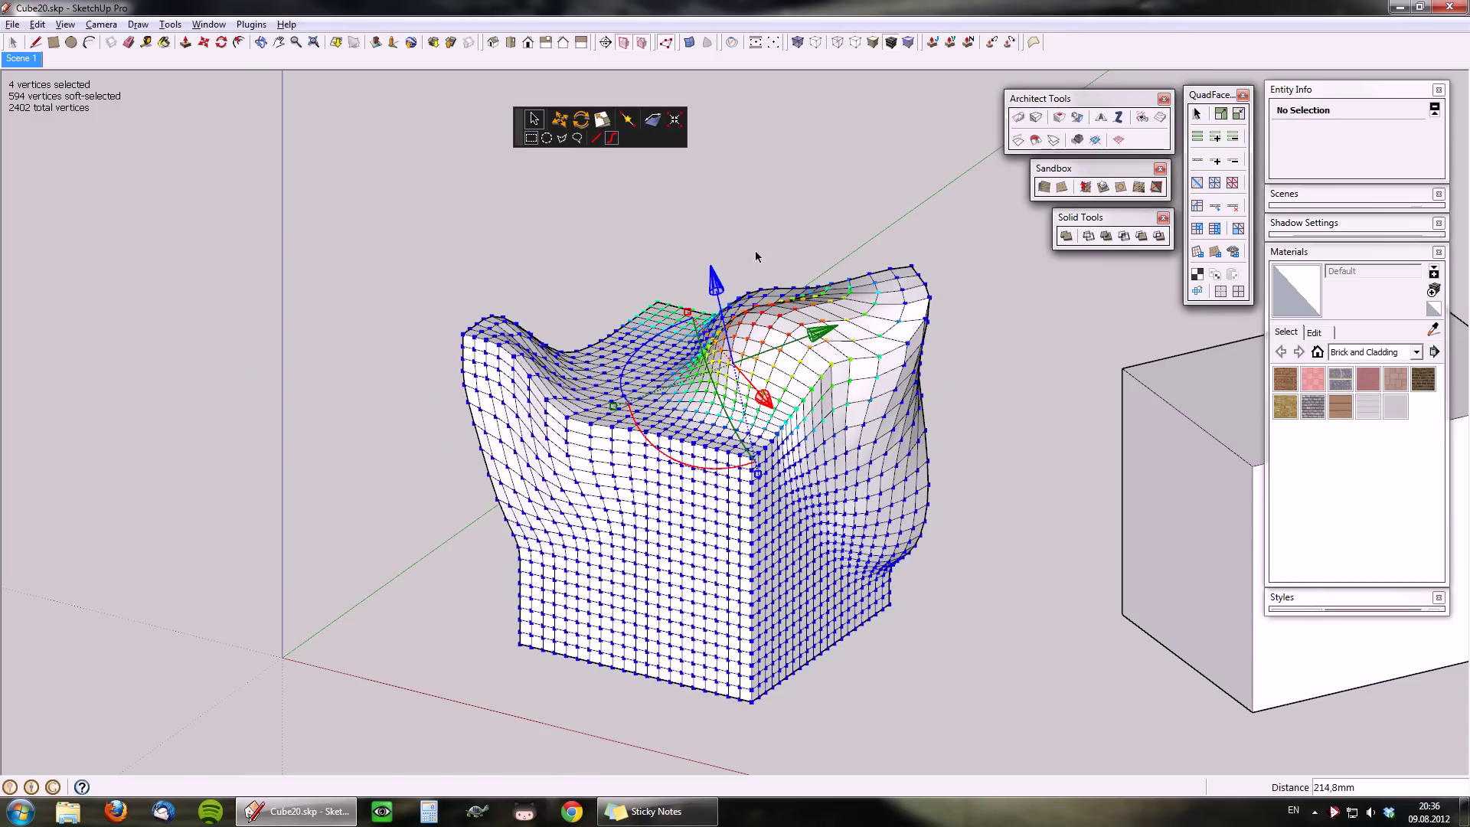
Turn on the gizmo's Orientation Lock and align the gizmo to the local axes
{"action": "right_click", "coordinate": [756, 256]}
{"action": "mouse_move", "coordinate": [811, 291]}
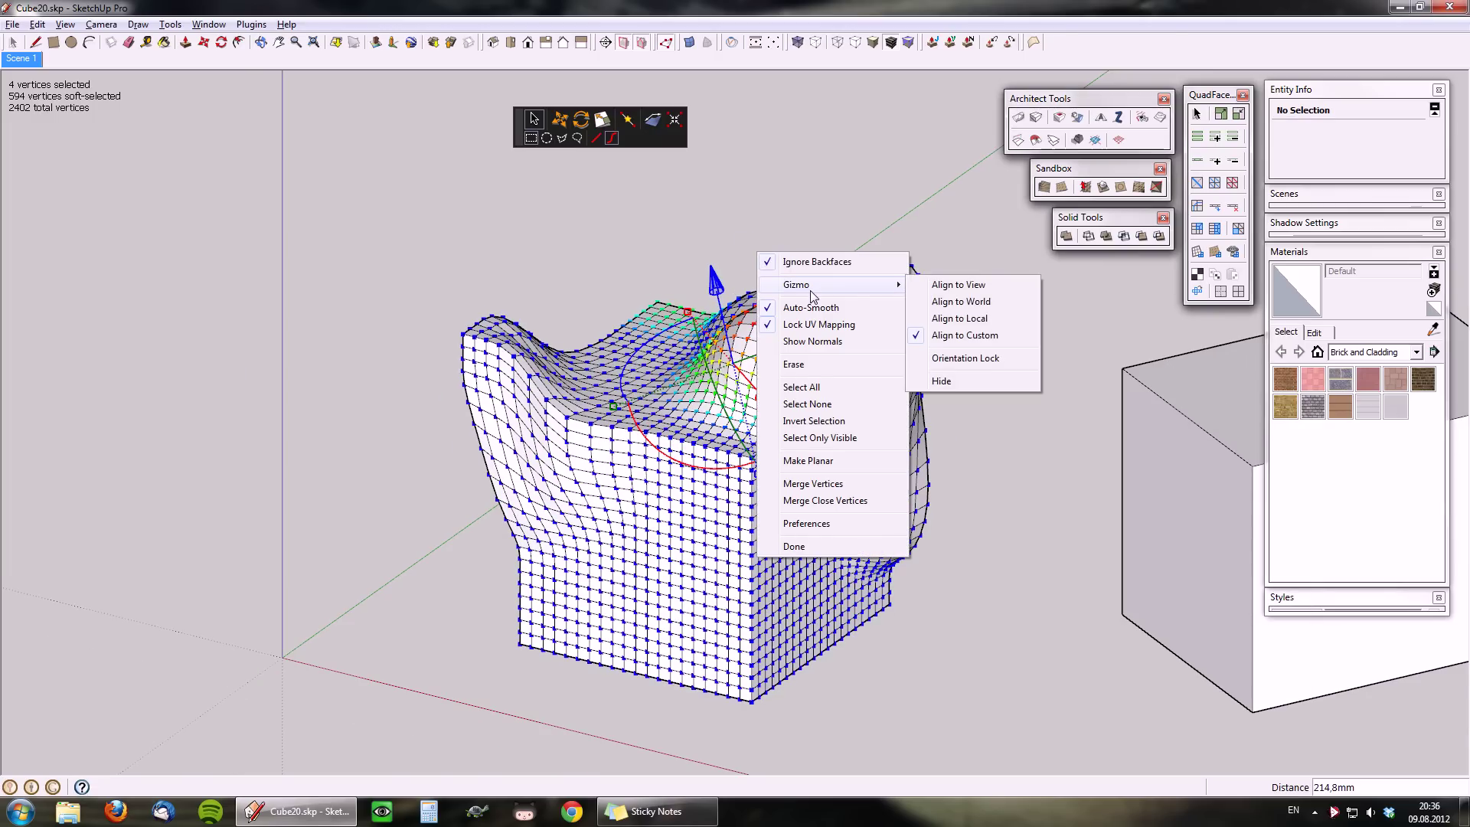
{"action": "left_click", "coordinate": [966, 361]}
{"action": "right_click", "coordinate": [755, 244]}
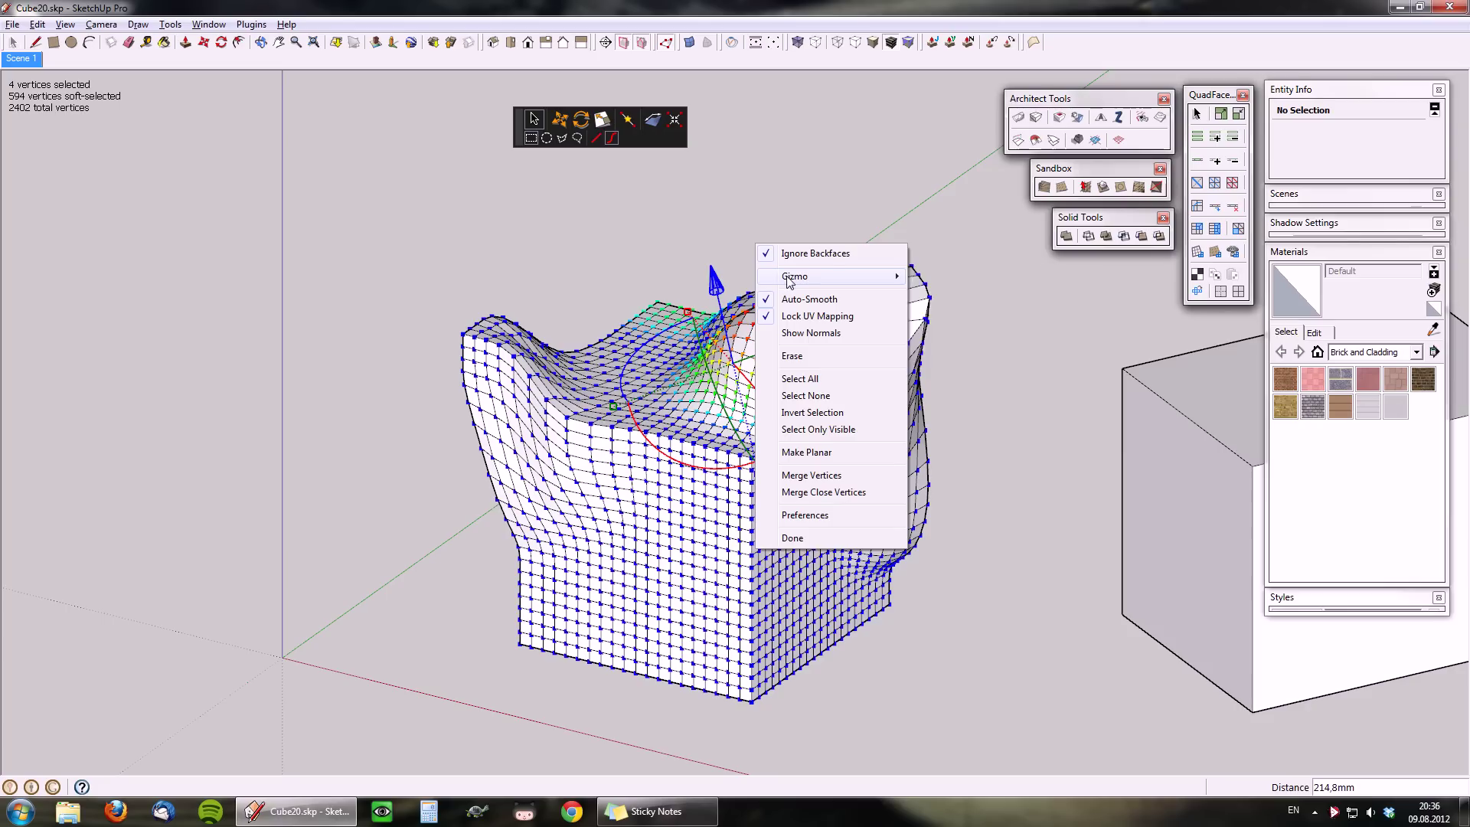
{"action": "left_click", "coordinate": [987, 310]}
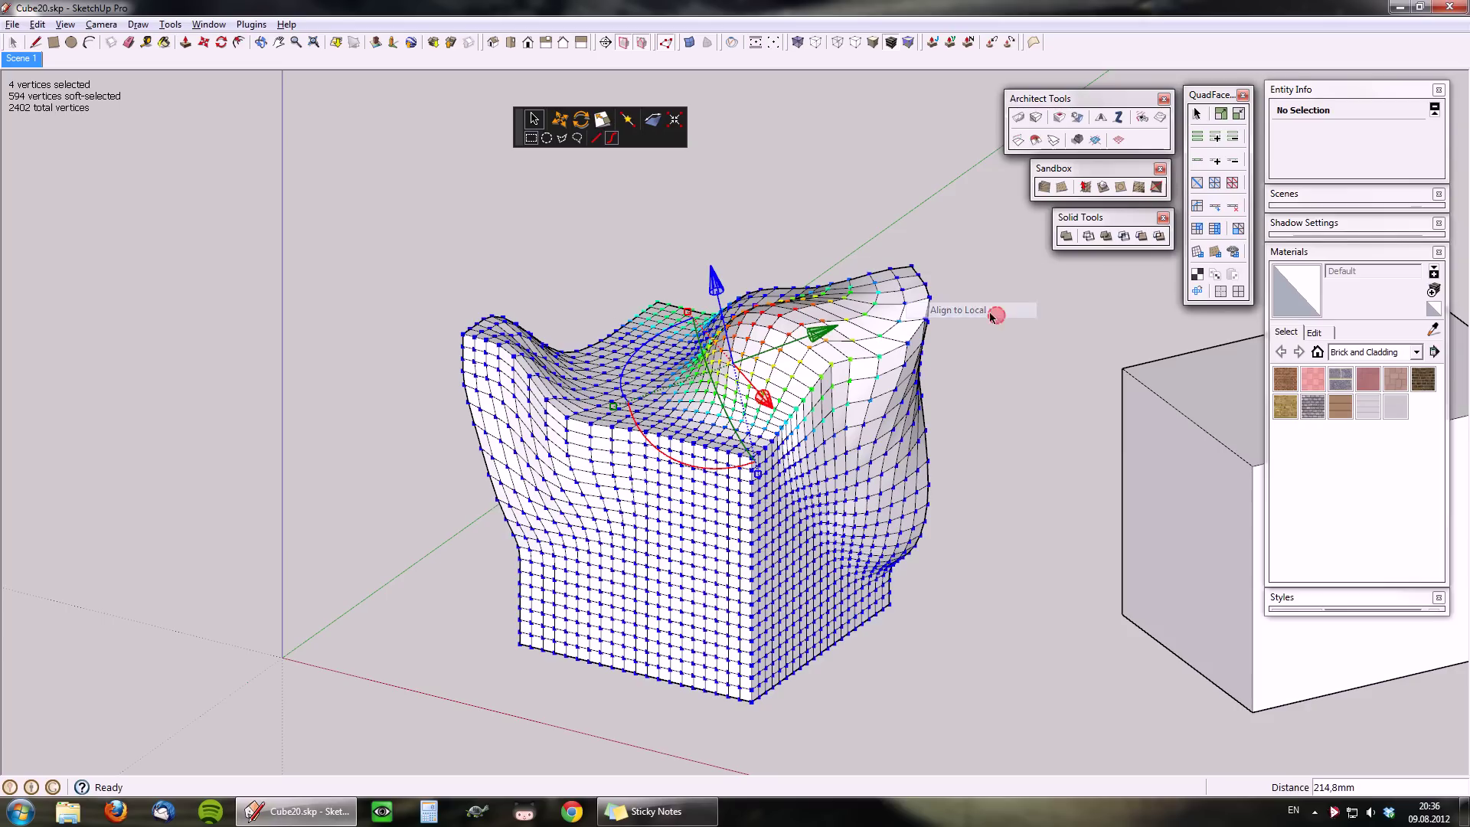
Select the vertices at the overhanging upper corner and rotate them -15° about the gizmo's blue axis
{"action": "left_click_drag", "start_coordinate": [383, 285], "coordinate": [540, 395]}
{"action": "middle_click_drag", "start_coordinate": [540, 395], "coordinate": [560, 558]}
{"action": "scroll", "coordinate": [560, 559], "scroll_direction": "up", "scroll_amount": 3}
{"action": "middle_click_drag", "start_coordinate": [633, 384], "coordinate": [527, 548]}
{"action": "left_click_drag", "start_coordinate": [444, 530], "coordinate": [410, 509]}
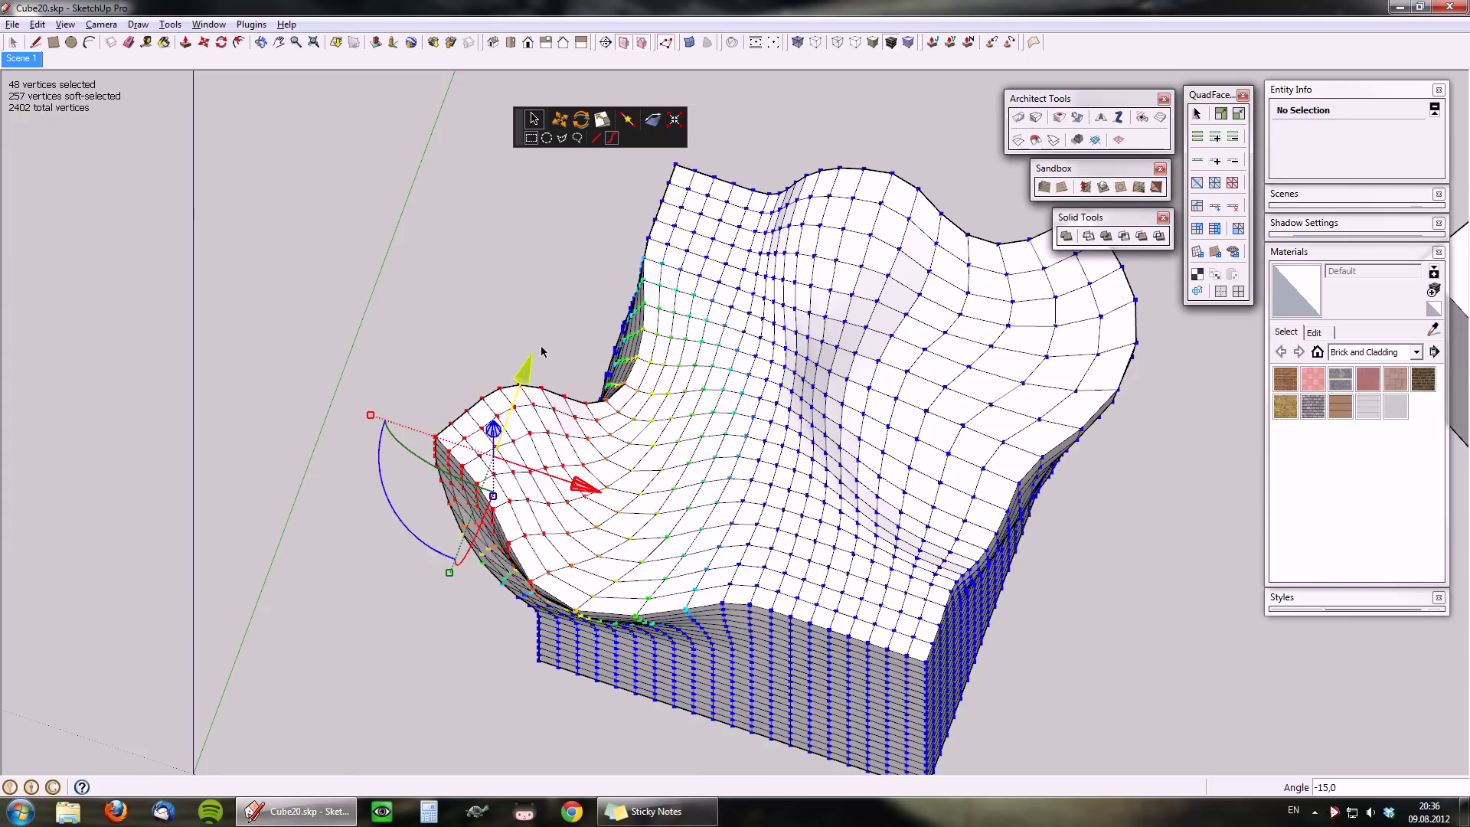
Select the vertices at the mesh's undeformed lower corner and turn off the gizmo's Orientation Lock
{"action": "scroll", "coordinate": [542, 352], "scroll_direction": "down", "scroll_amount": 2}
{"action": "middle_click_drag", "start_coordinate": [541, 351], "coordinate": [971, 321]}
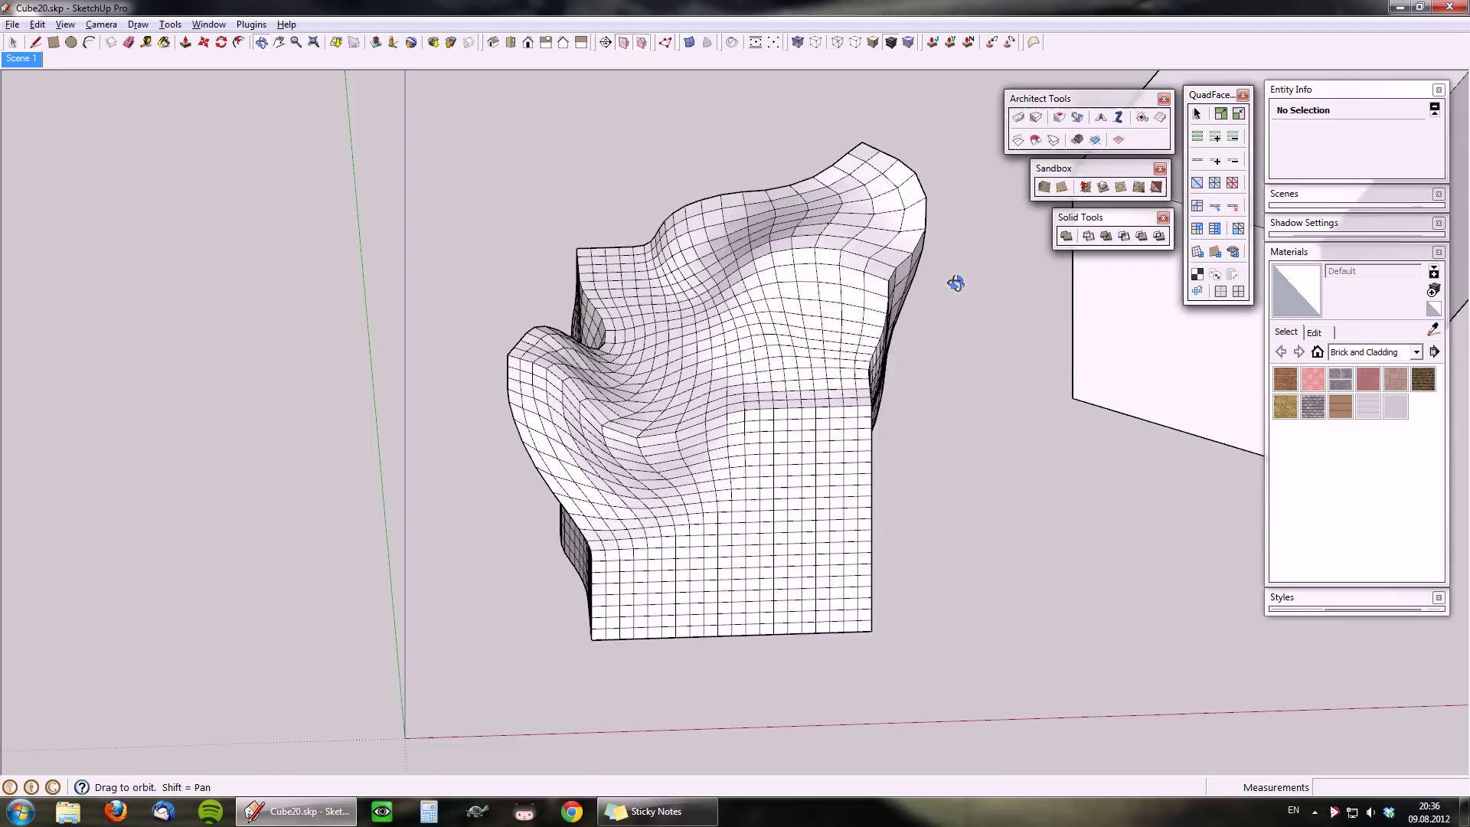
{"action": "scroll", "coordinate": [412, 357], "scroll_direction": "down", "scroll_amount": 2}
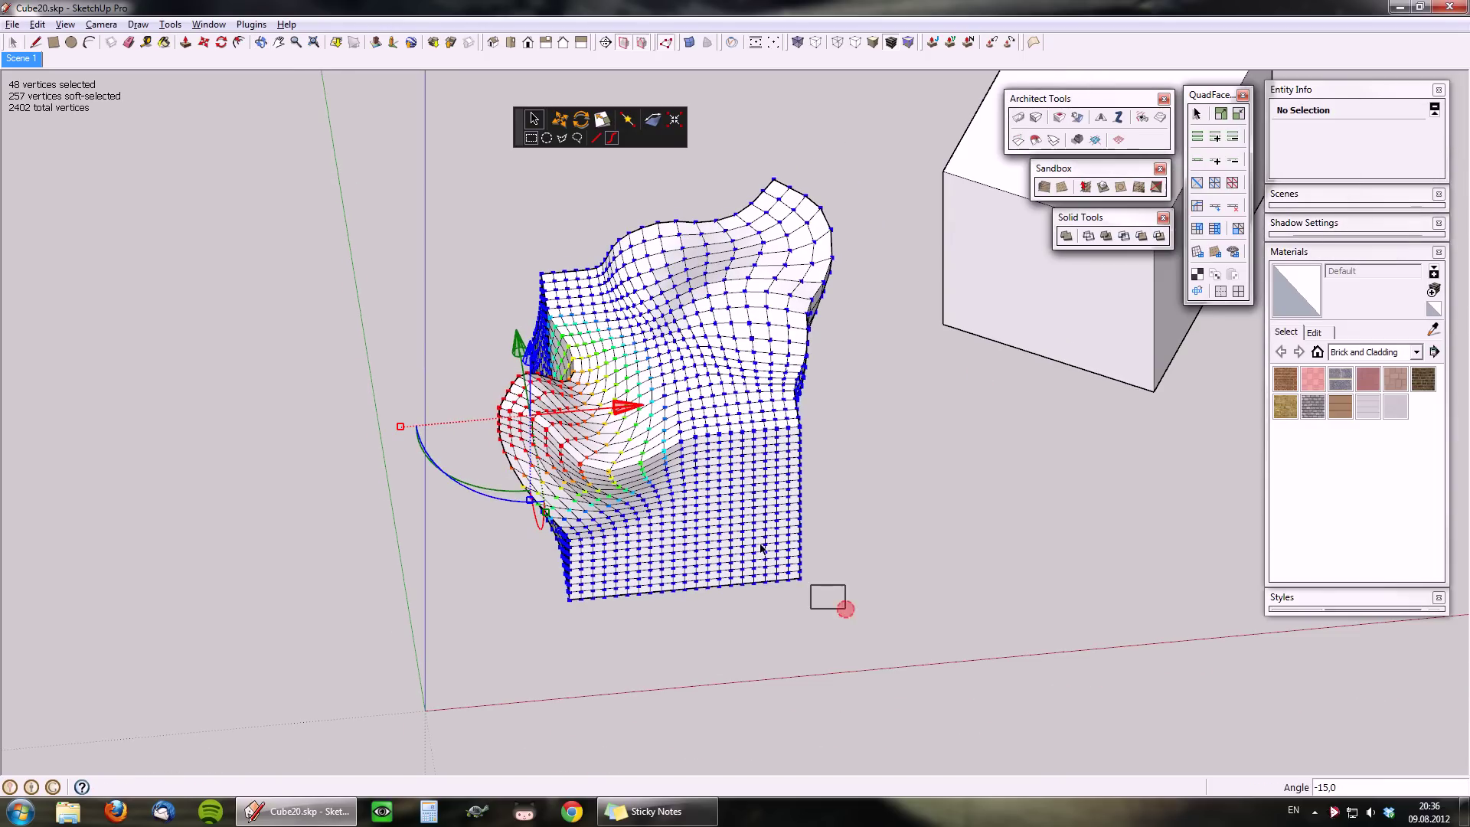
{"action": "left_click_drag", "start_coordinate": [829, 603], "coordinate": [754, 534]}
{"action": "right_click", "coordinate": [863, 473]}
{"action": "left_click", "coordinate": [930, 503]}
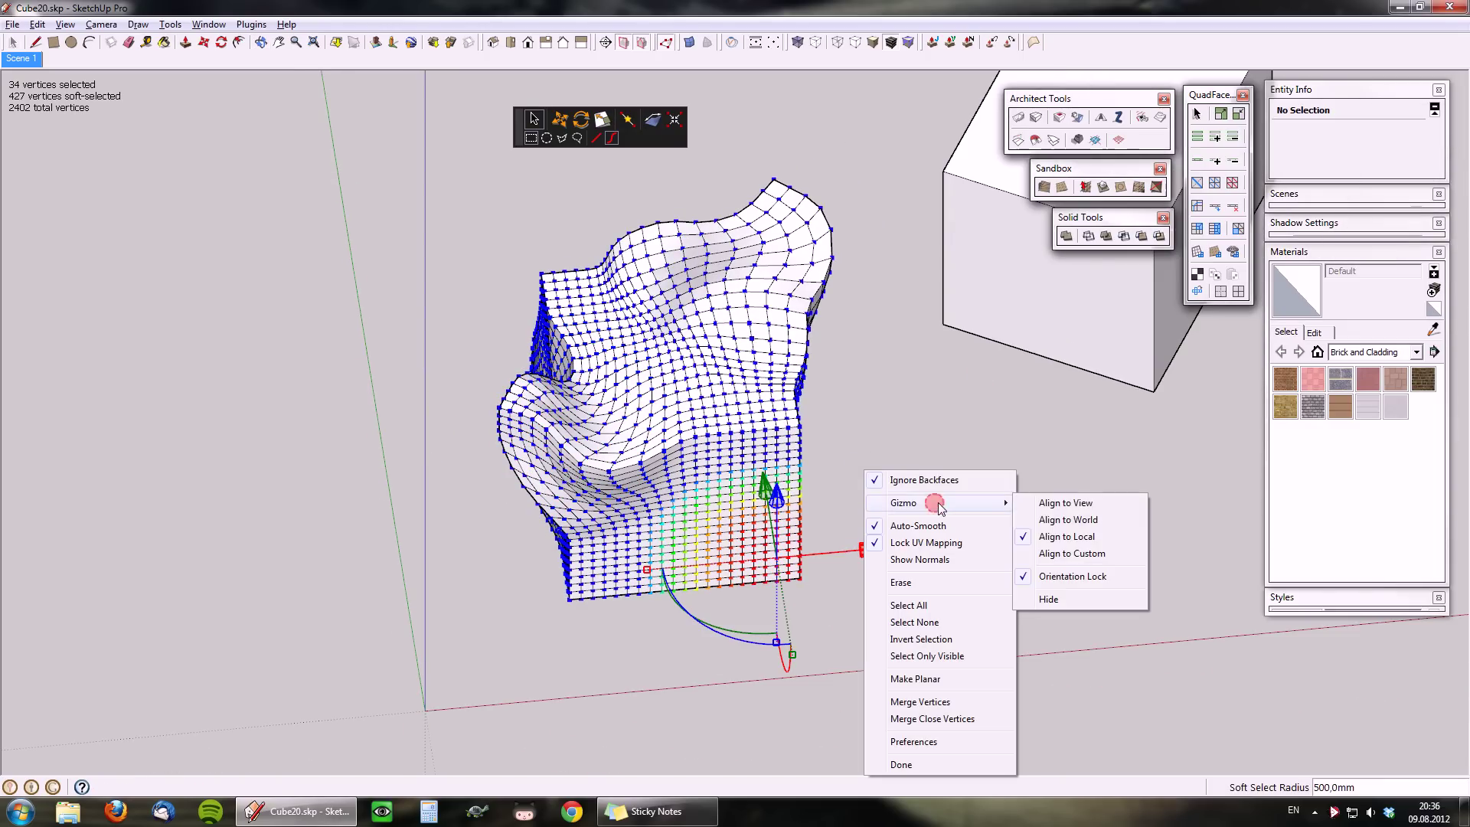
{"action": "left_click", "coordinate": [1066, 576]}
Rotate the lower corner's vertices 15° twice about the gizmo's blue axis, and move them about 93 mm along its red axis
{"action": "left_click_drag", "start_coordinate": [688, 622], "coordinate": [724, 640]}
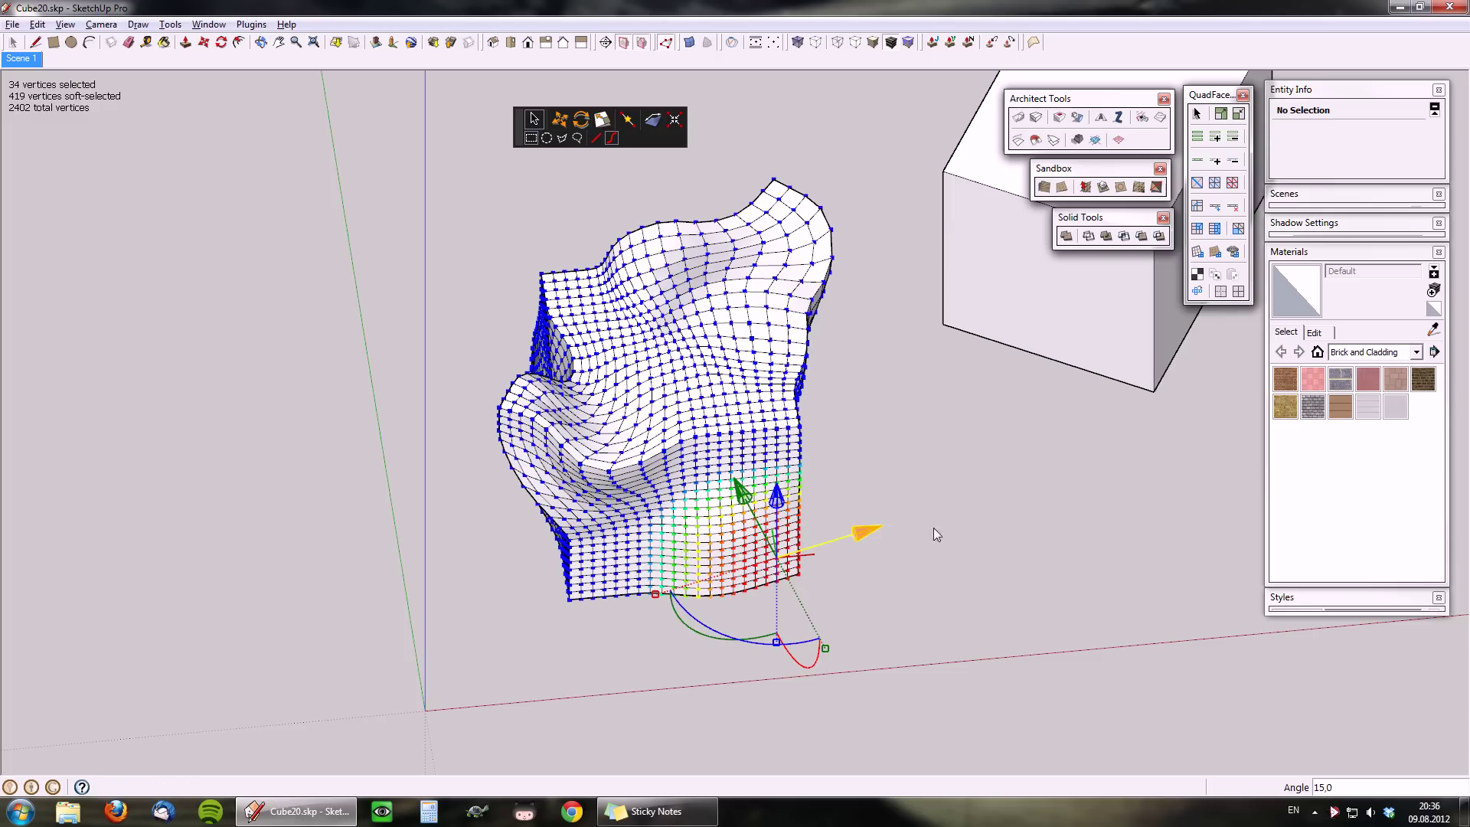
{"action": "left_click_drag", "start_coordinate": [700, 631], "coordinate": [730, 638]}
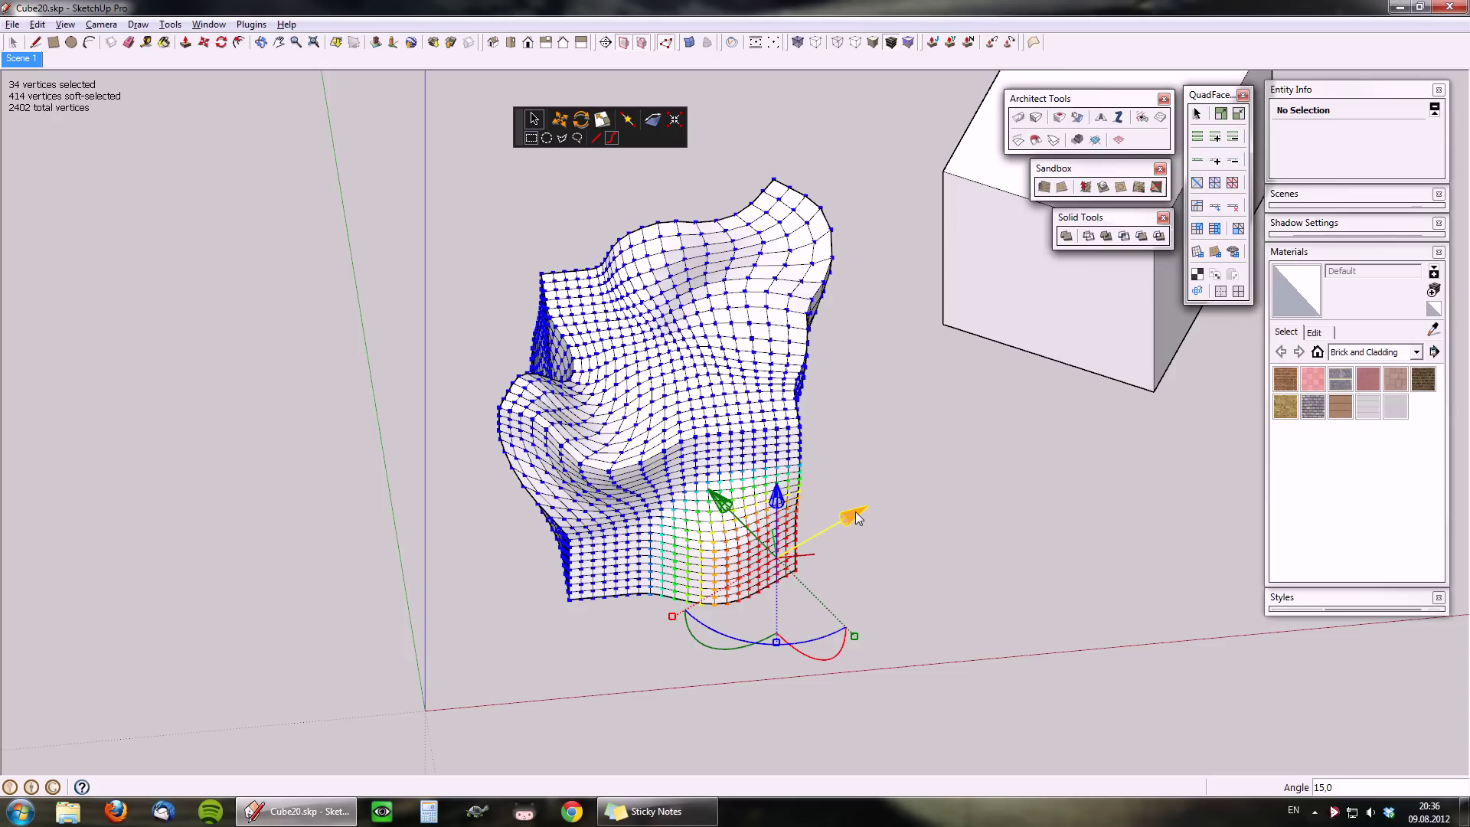
{"action": "left_click_drag", "start_coordinate": [770, 546], "coordinate": [990, 488]}
{"action": "middle_click_drag", "start_coordinate": [990, 488], "coordinate": [598, 431]}
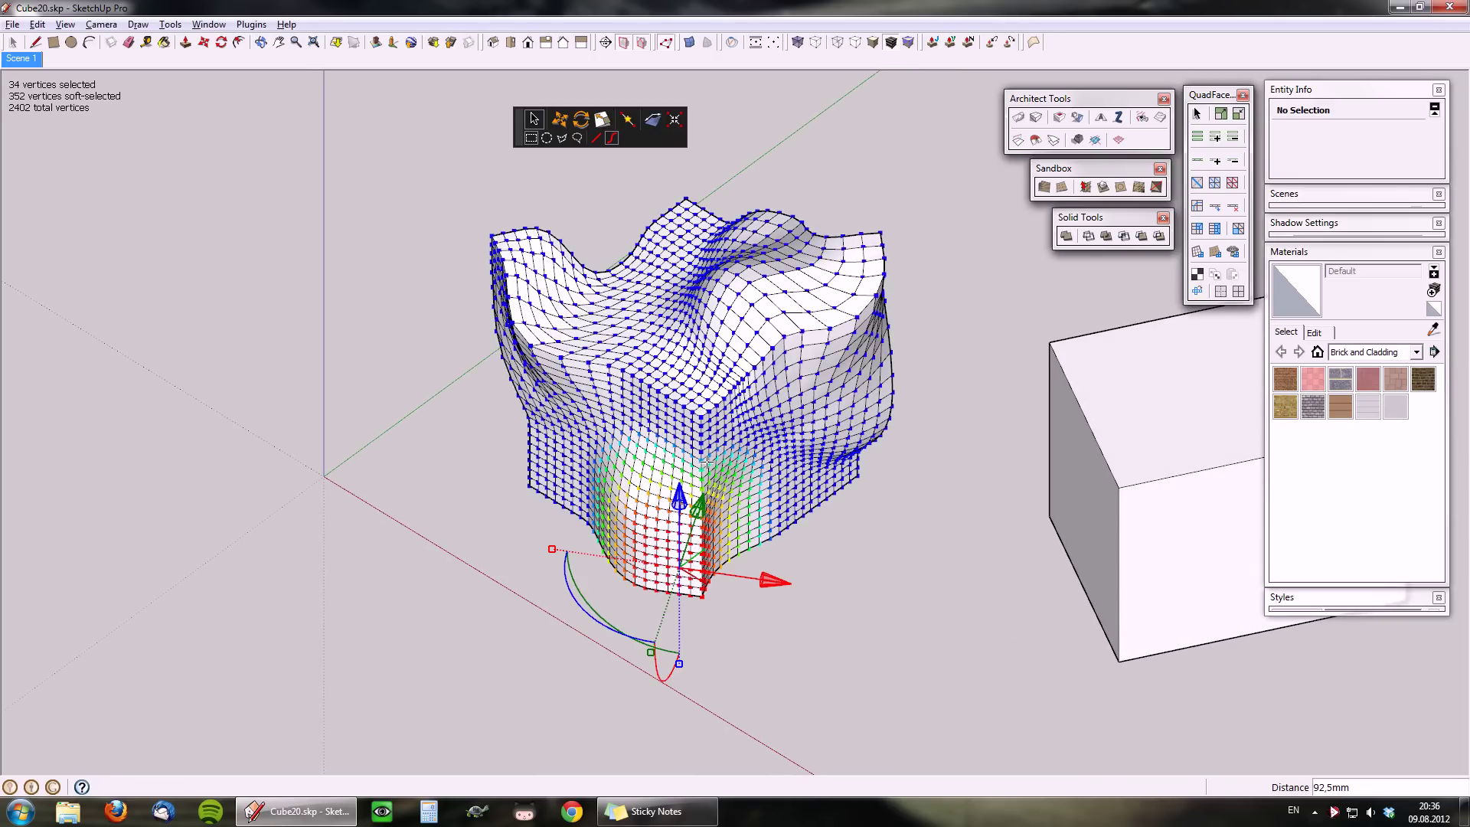
Leave Vertex Tools and restart it with the same lower corner vertices selected
{"action": "scroll", "coordinate": [704, 462], "scroll_direction": "down", "scroll_amount": 4}
{"action": "key", "text": "space"}
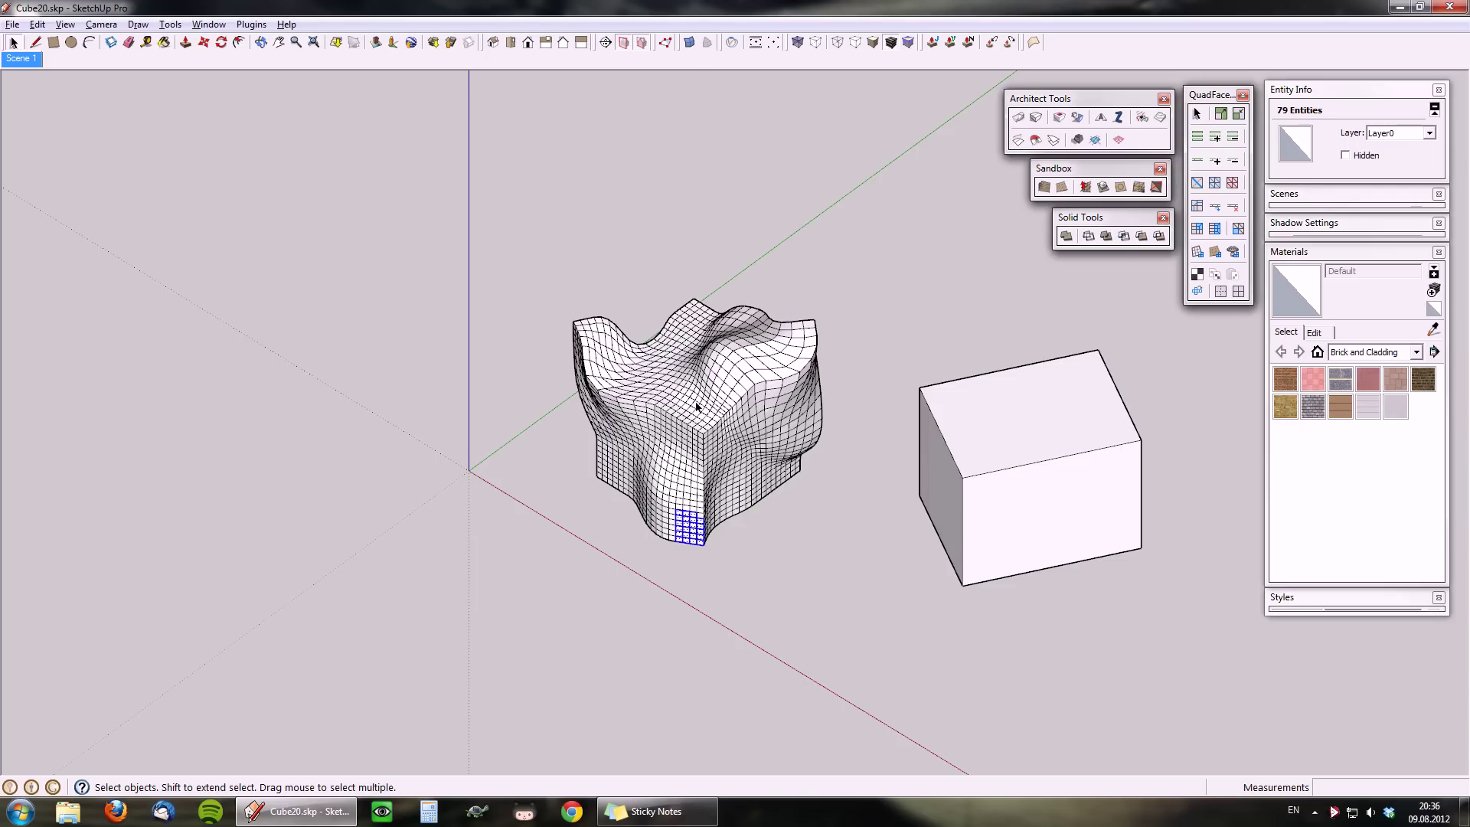
{"action": "left_click", "coordinate": [665, 42]}
{"action": "scroll", "coordinate": [747, 446], "scroll_direction": "up", "scroll_amount": 3}
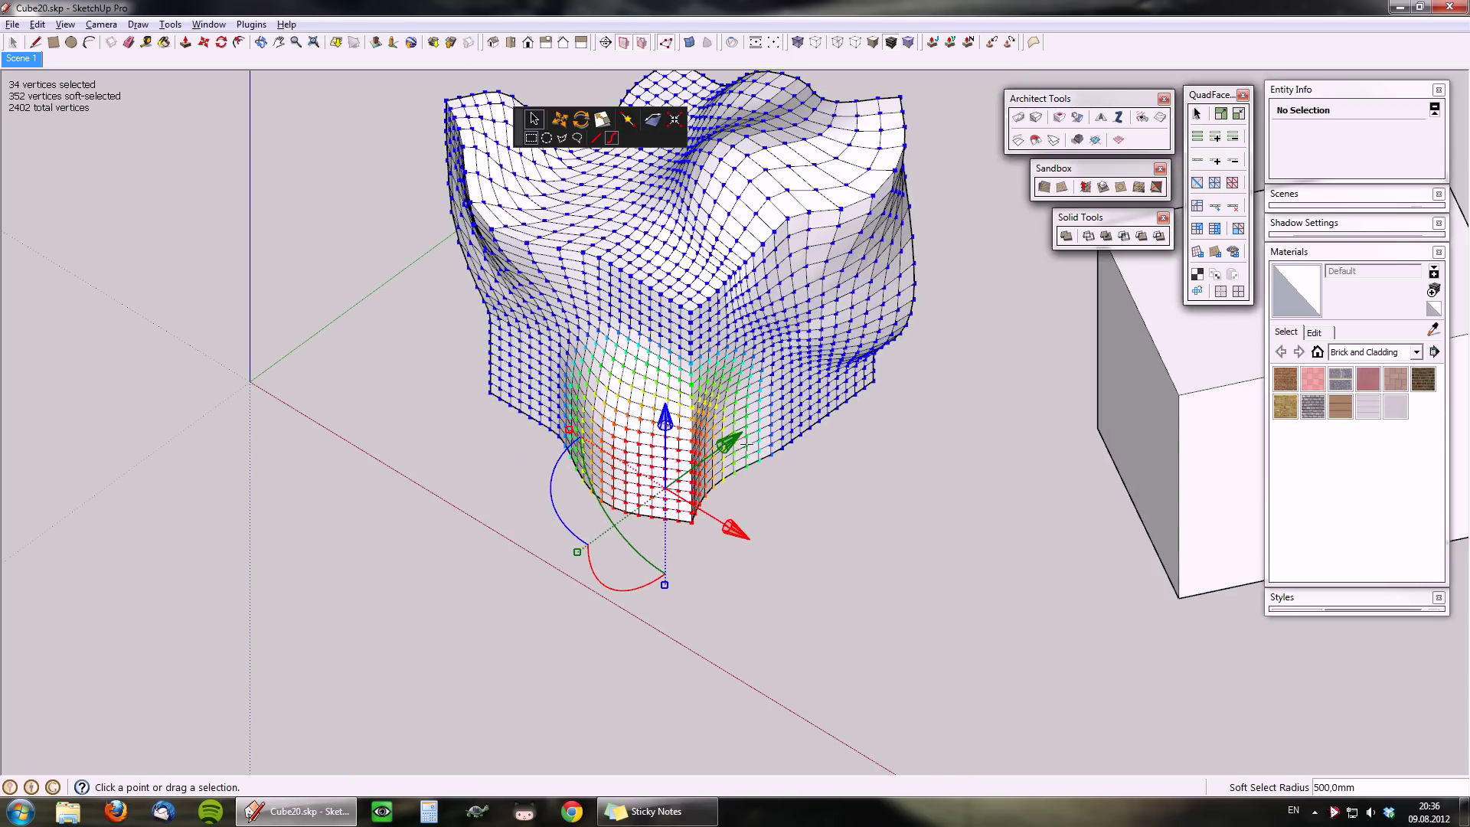
{"action": "scroll", "coordinate": [812, 185], "scroll_direction": "down", "scroll_amount": 2}
{"action": "scroll", "coordinate": [812, 186], "scroll_direction": "up", "scroll_amount": 5}
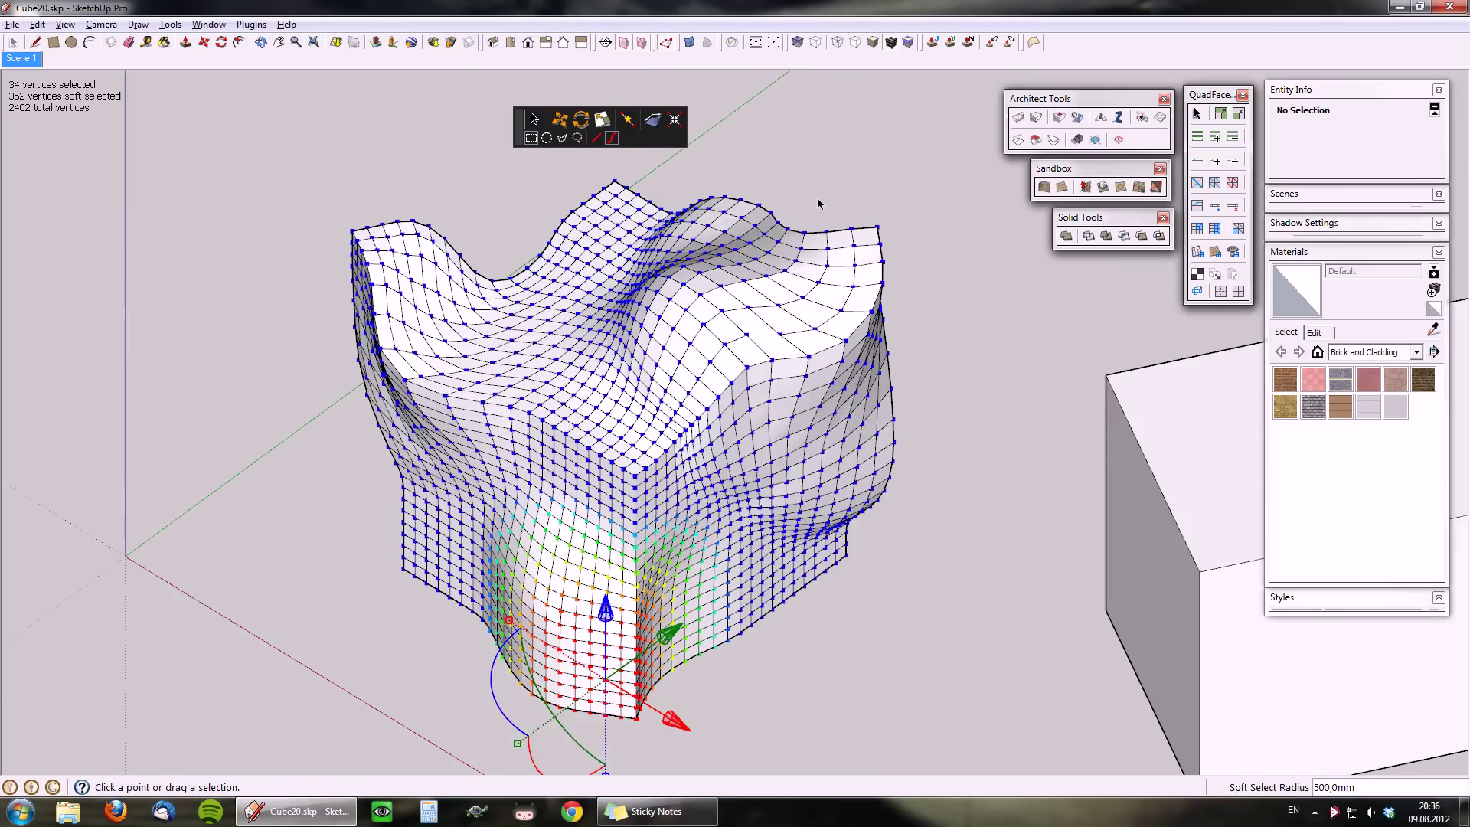
Select the seven vertices along the rim of the overhanging upper corner, with the soft-selection radius set to 0 mm
{"action": "left_click_drag", "start_coordinate": [801, 215], "coordinate": [938, 264]}
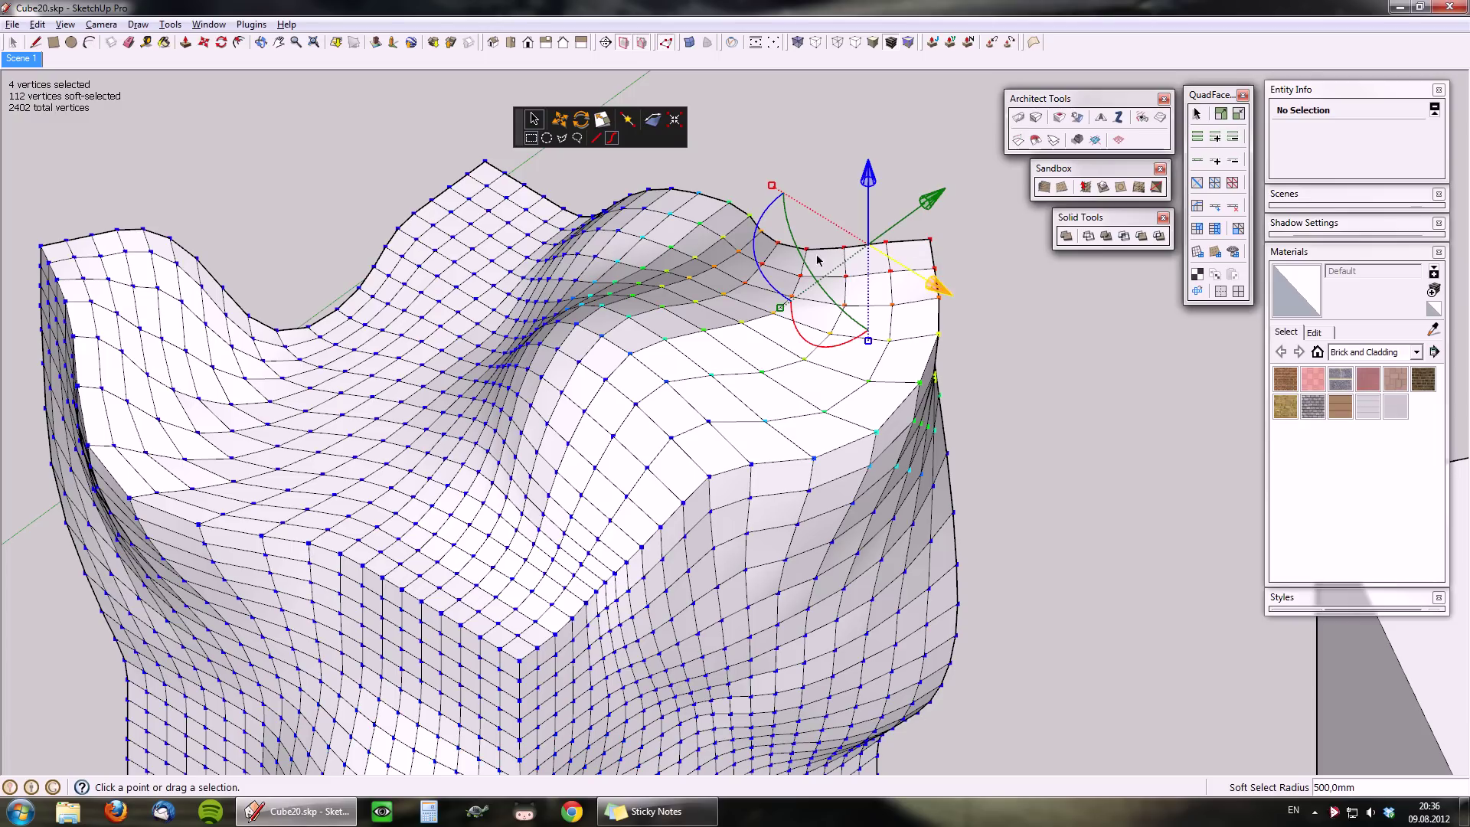
{"action": "type", "text": "0"}
{"action": "key", "text": "Return"}
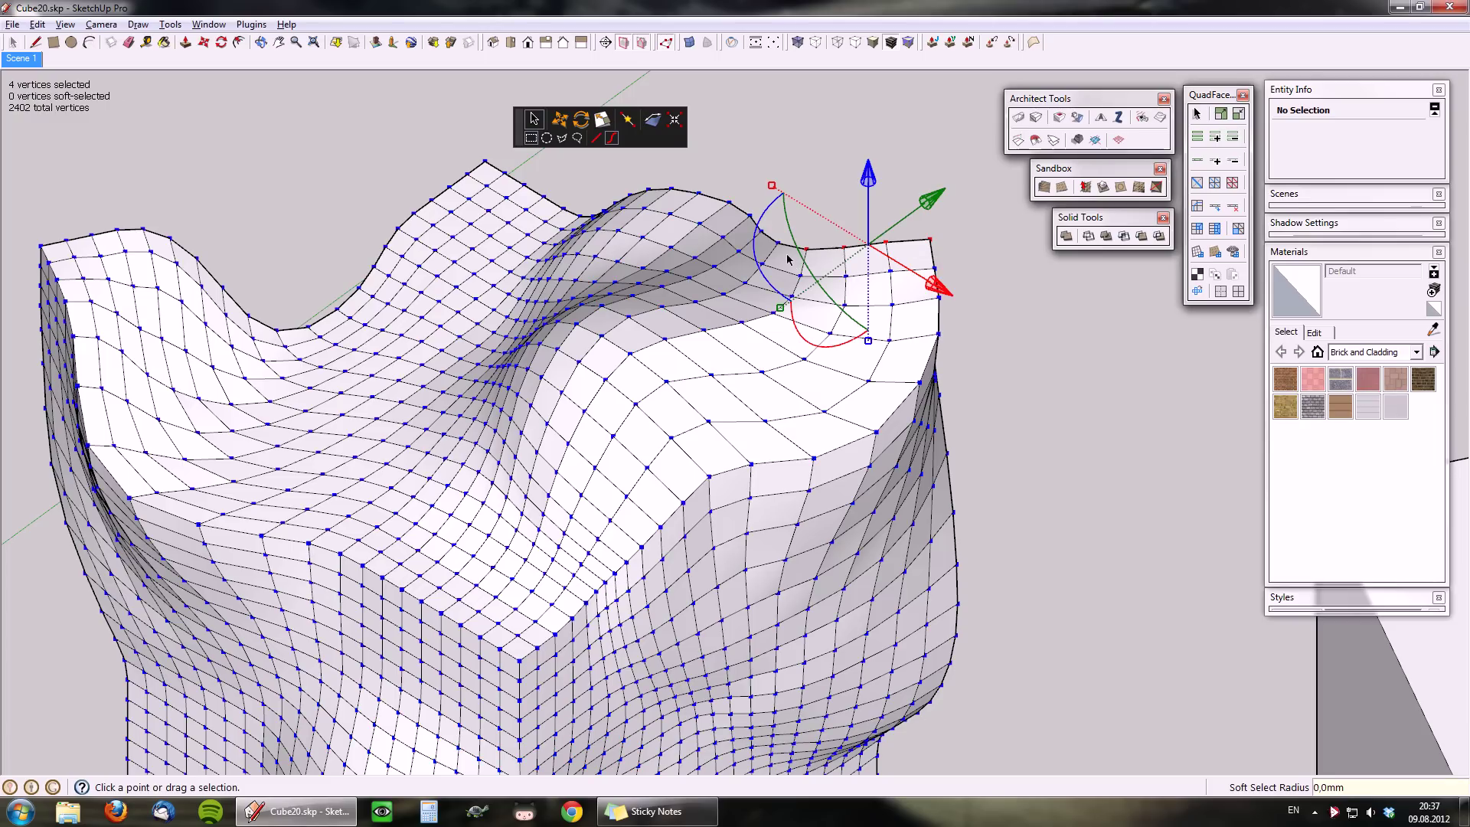
{"action": "left_click", "coordinate": [781, 245], "text": "ctrl"}
{"action": "scroll", "coordinate": [793, 444], "scroll_direction": "down", "scroll_amount": 2}
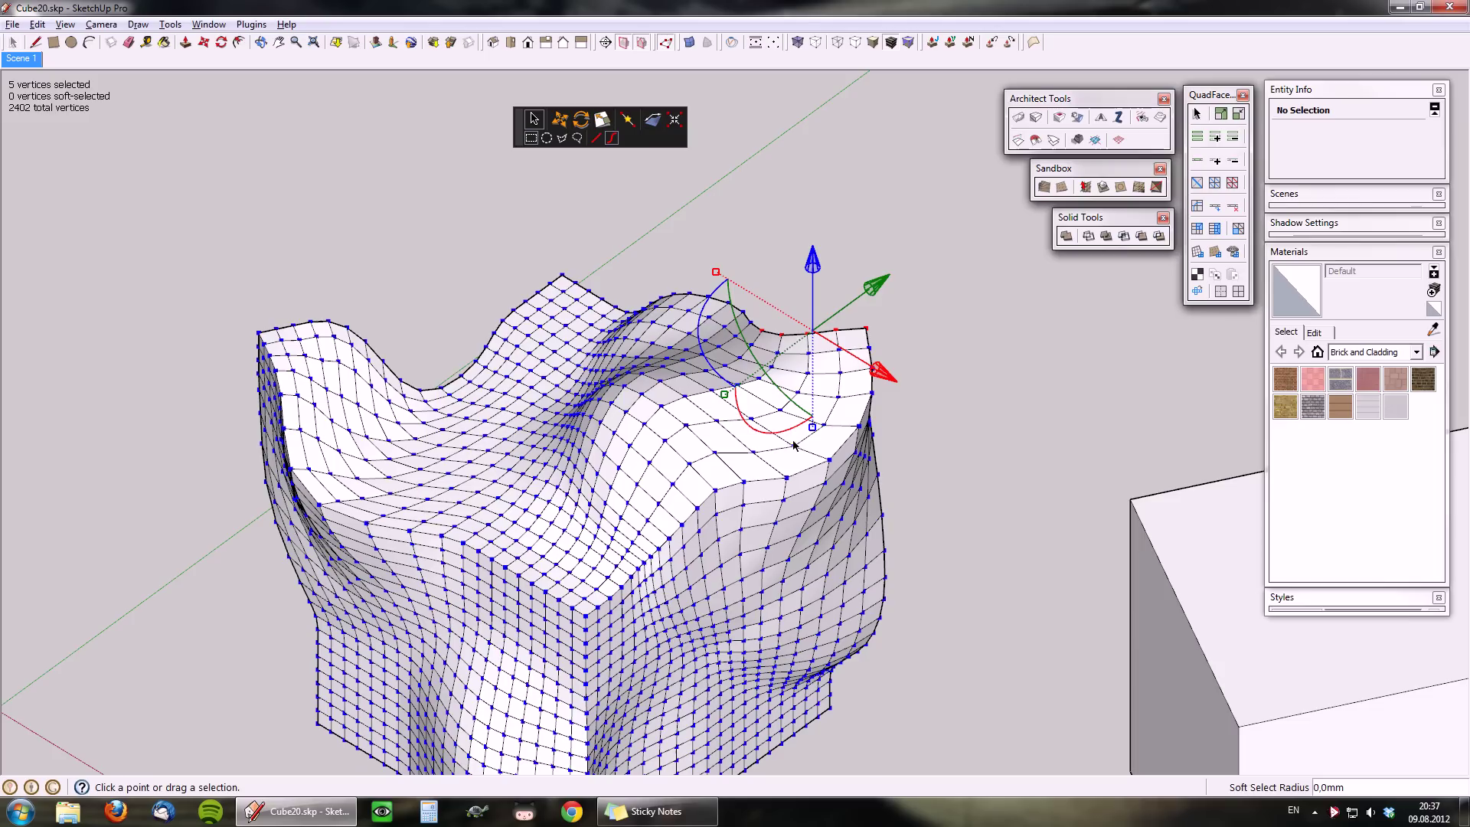
{"action": "left_click", "coordinate": [763, 334], "text": "ctrl"}
{"action": "scroll", "coordinate": [774, 353], "scroll_direction": "down", "scroll_amount": 3}
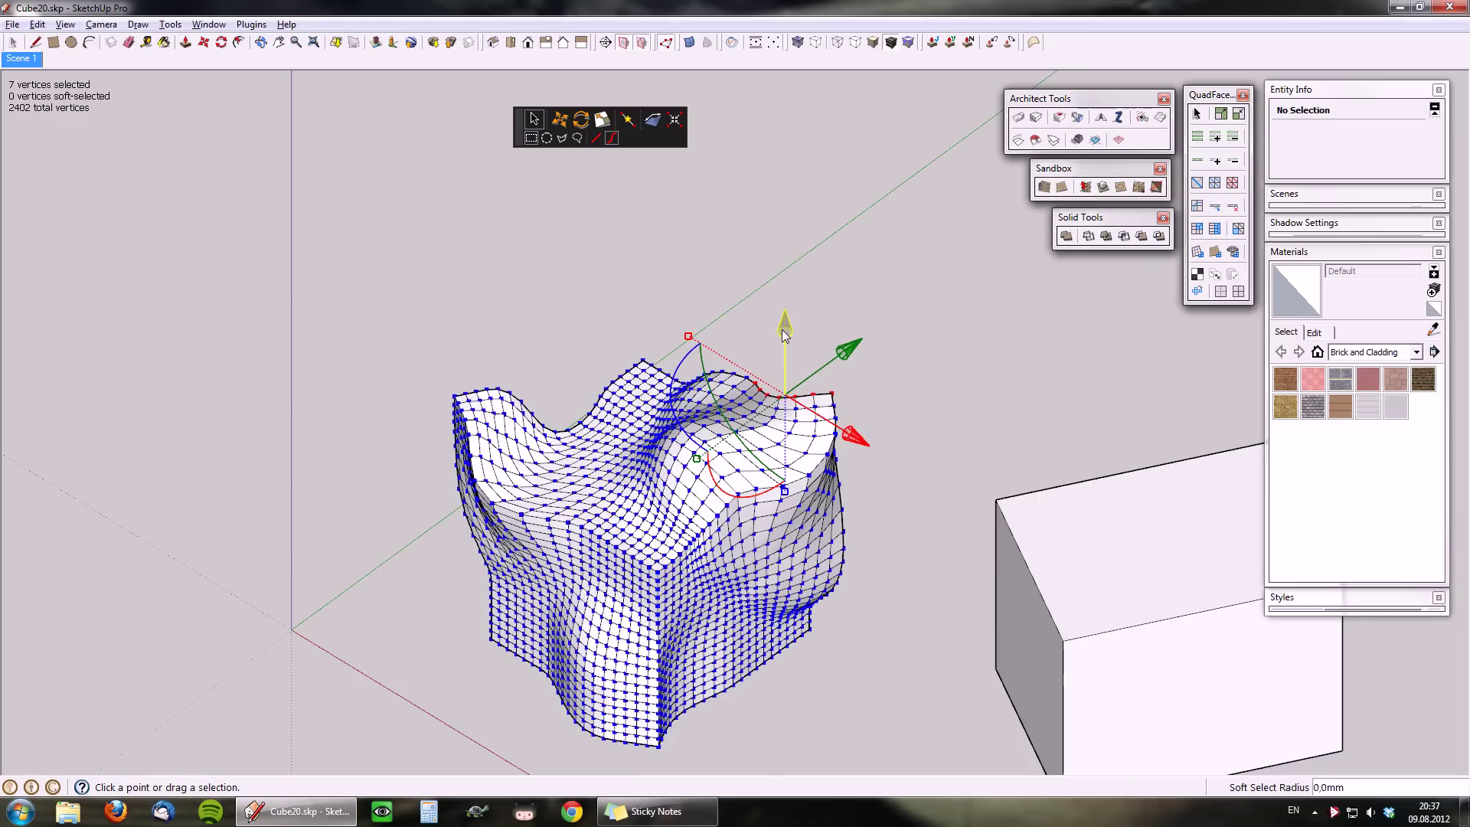
Extrude the seven selected rim vertices about 358 mm upward along the gizmo's blue axis
{"action": "scroll", "coordinate": [782, 335], "scroll_direction": "up", "scroll_amount": 3}
{"action": "scroll", "coordinate": [782, 334], "scroll_direction": "up", "scroll_amount": 1}
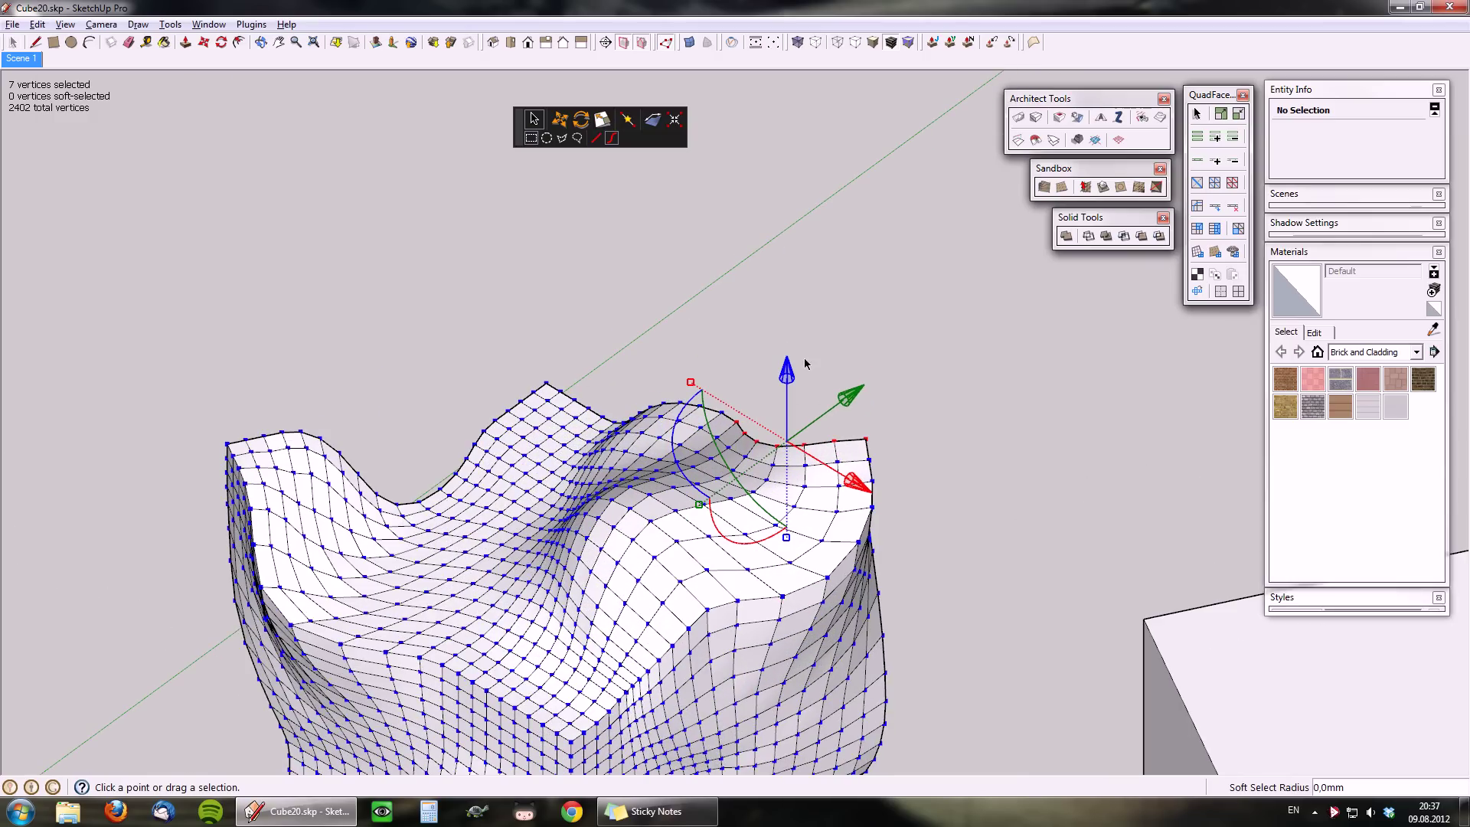
{"action": "left_click_drag", "start_coordinate": [789, 378], "coordinate": [772, 238]}
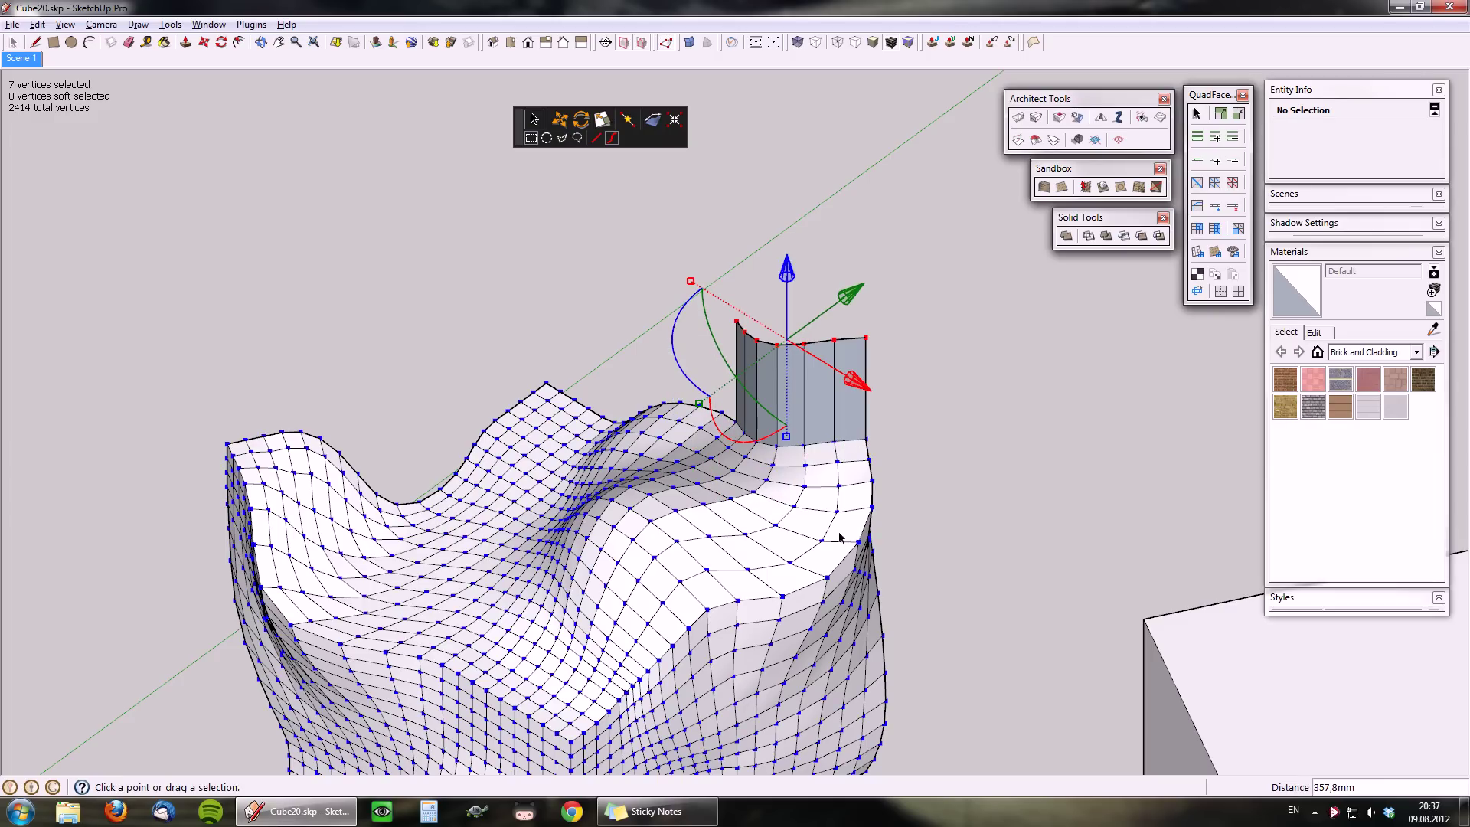
Continue the strip with an angled section, and extrude another section 1000 mm along the gizmo's blue axis
{"action": "middle_click_drag", "start_coordinate": [816, 536], "coordinate": [643, 394]}
{"action": "scroll", "coordinate": [677, 619], "scroll_direction": "down", "scroll_amount": 4}
{"action": "left_click_drag", "start_coordinate": [631, 301], "coordinate": [660, 189]}
{"action": "left_click_drag", "start_coordinate": [678, 338], "coordinate": [587, 262]}
{"action": "middle_click_drag", "start_coordinate": [587, 262], "coordinate": [842, 490]}
{"action": "left_click_drag", "start_coordinate": [564, 314], "coordinate": [613, 447]}
{"action": "middle_click_drag", "start_coordinate": [628, 444], "coordinate": [689, 257]}
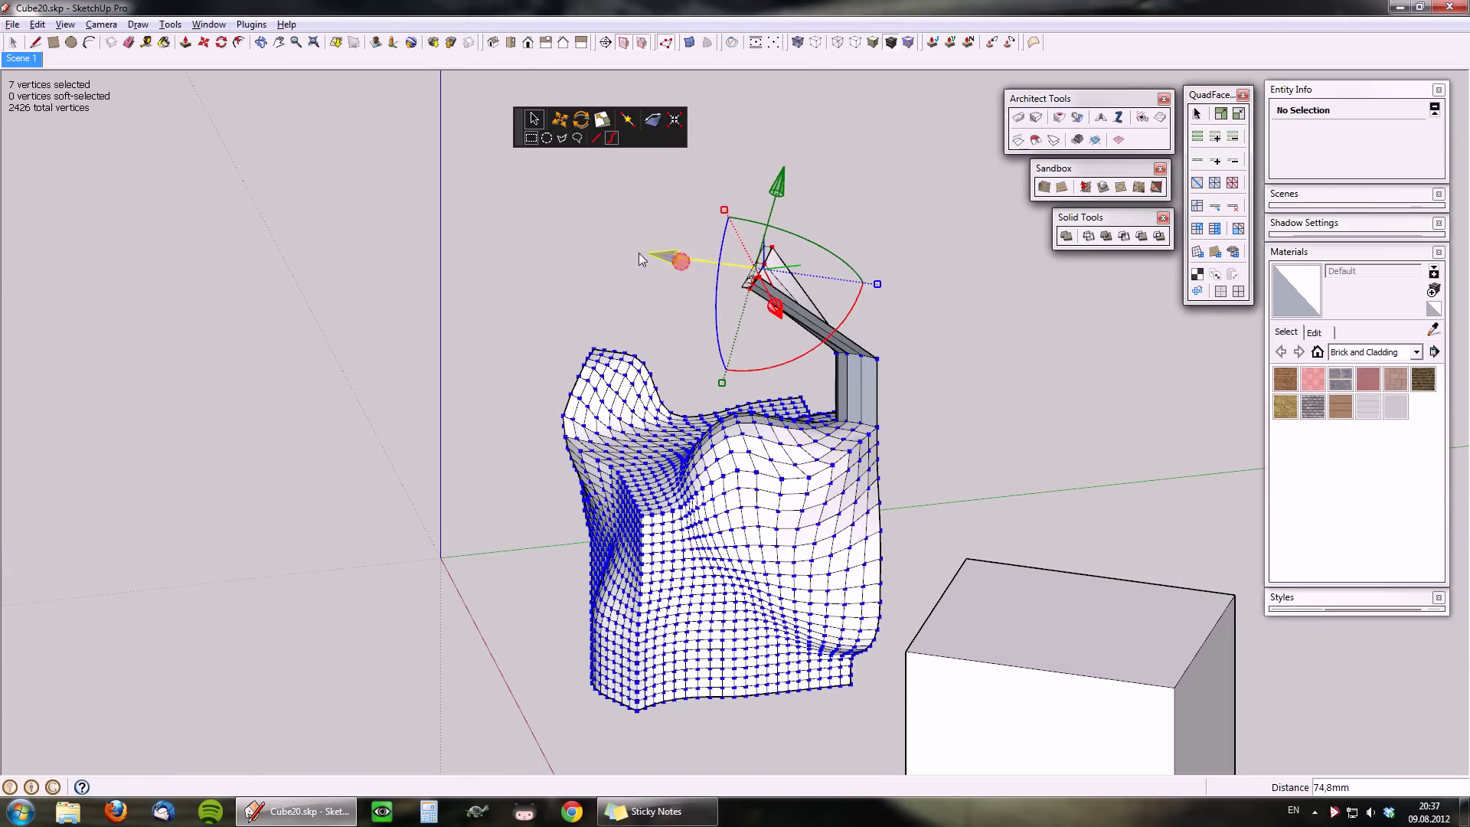
{"action": "left_click_drag", "start_coordinate": [638, 259], "coordinate": [525, 243]}
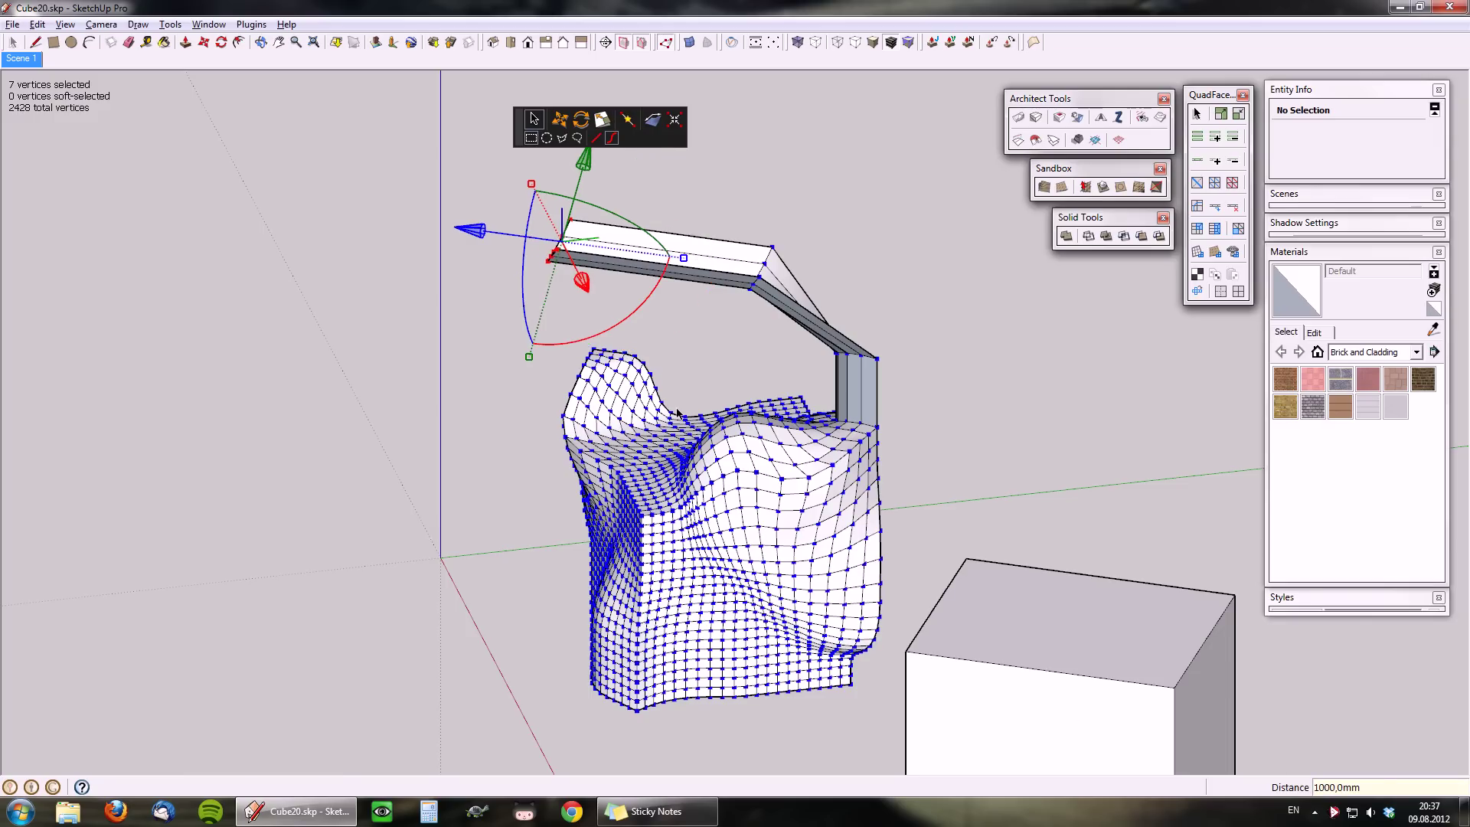
Extrude a section about 516 mm along the gizmo's blue axis and raise its end vertices about 431 mm along the green axis
{"action": "middle_click_drag", "start_coordinate": [599, 268], "coordinate": [468, 374]}
{"action": "left_click_drag", "start_coordinate": [468, 375], "coordinate": [434, 377]}
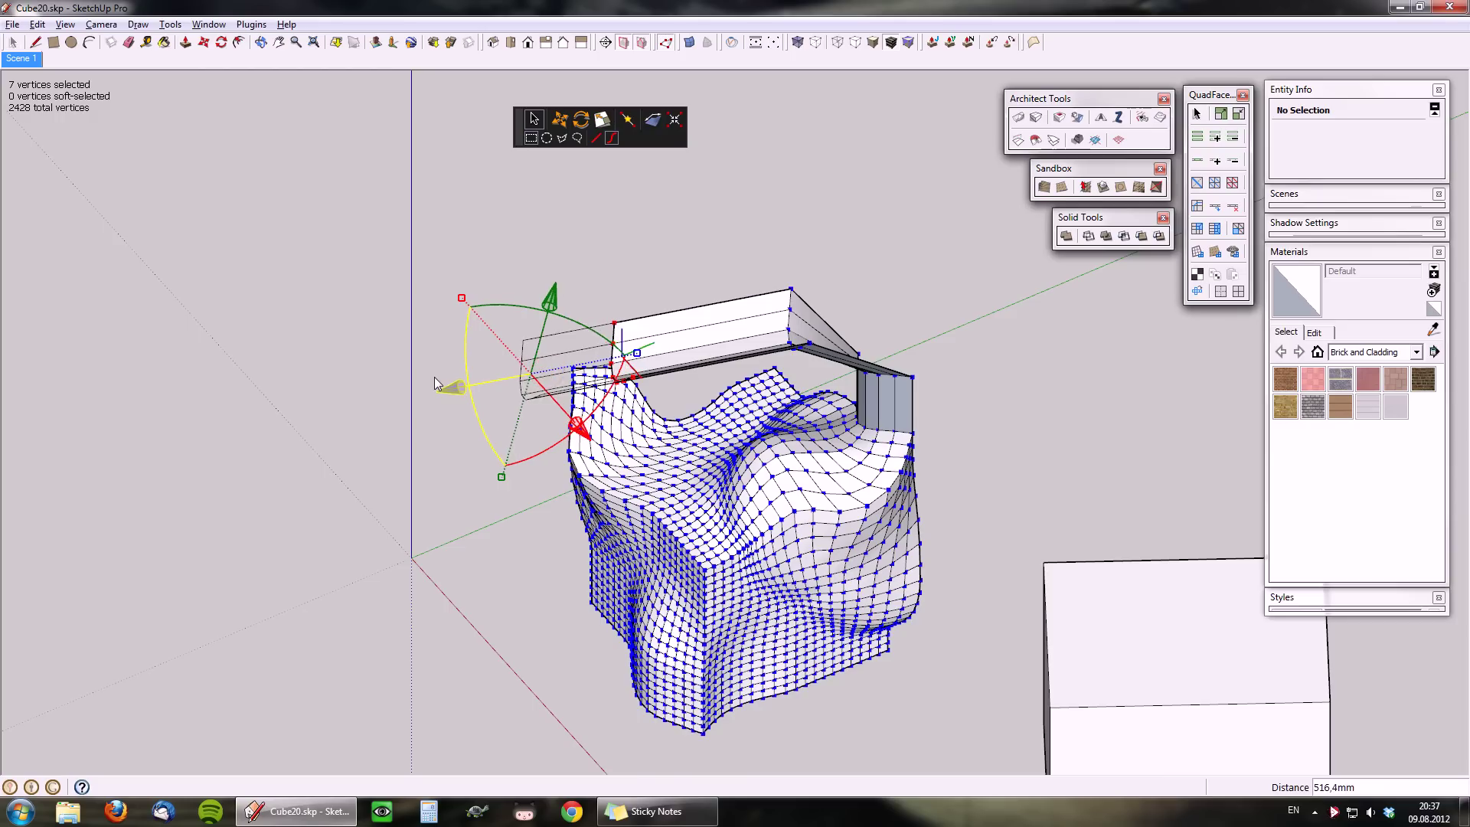
{"action": "left_click_drag", "start_coordinate": [554, 300], "coordinate": [574, 212]}
{"action": "middle_click_drag", "start_coordinate": [737, 434], "coordinate": [733, 473]}
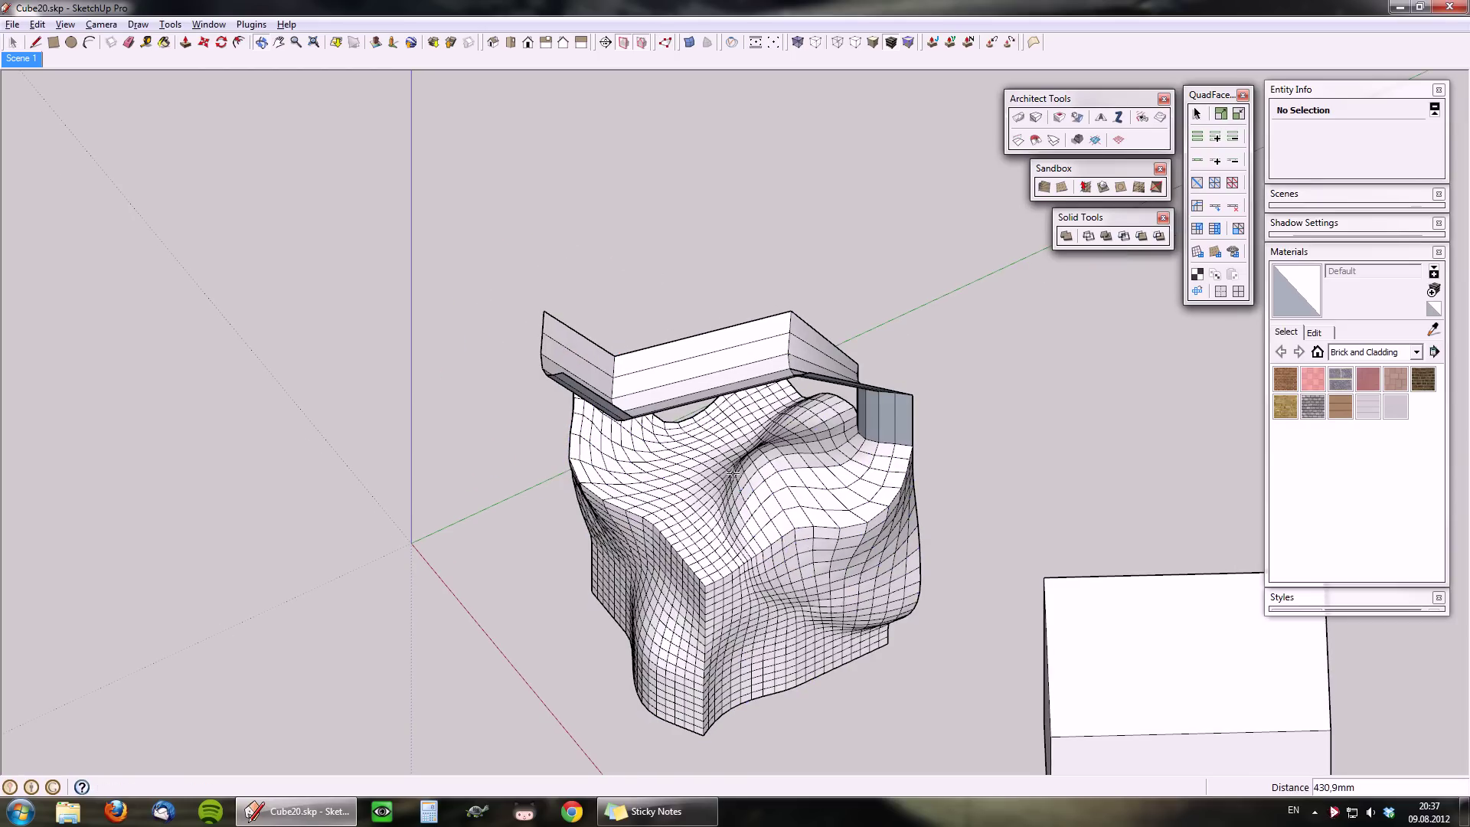
Extrude a further strip section and shift its end vertices about 616 mm down the green axis and about 509 mm along the blue axis
{"action": "left_click_drag", "start_coordinate": [603, 406], "coordinate": [534, 324], "text": "ctrl"}
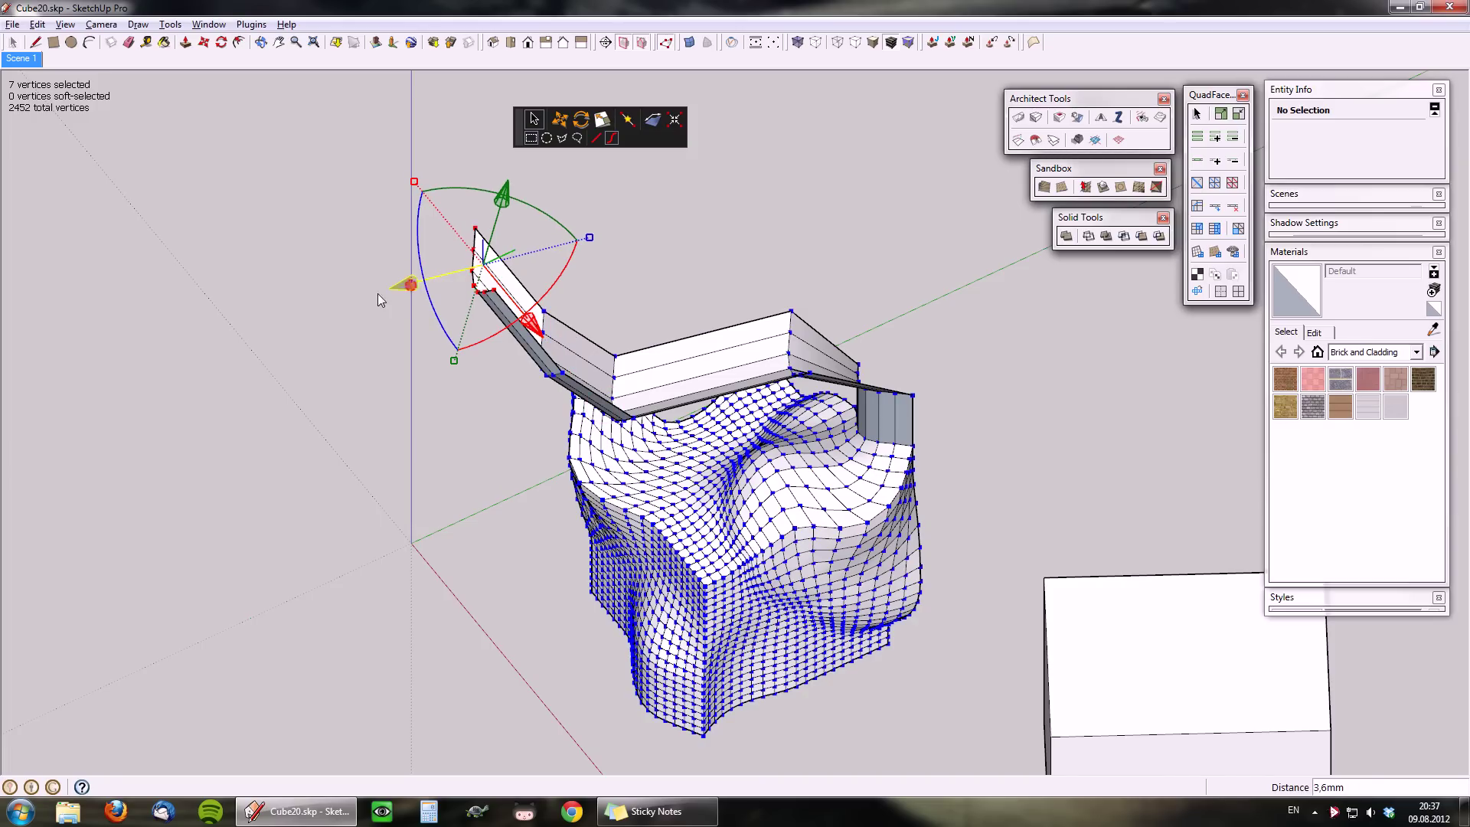
{"action": "left_click_drag", "start_coordinate": [378, 292], "coordinate": [274, 327]}
{"action": "left_click_drag", "start_coordinate": [389, 227], "coordinate": [360, 326]}
{"action": "middle_click_drag", "start_coordinate": [887, 490], "coordinate": [770, 242]}
{"action": "middle_click_drag", "start_coordinate": [846, 433], "coordinate": [606, 443]}
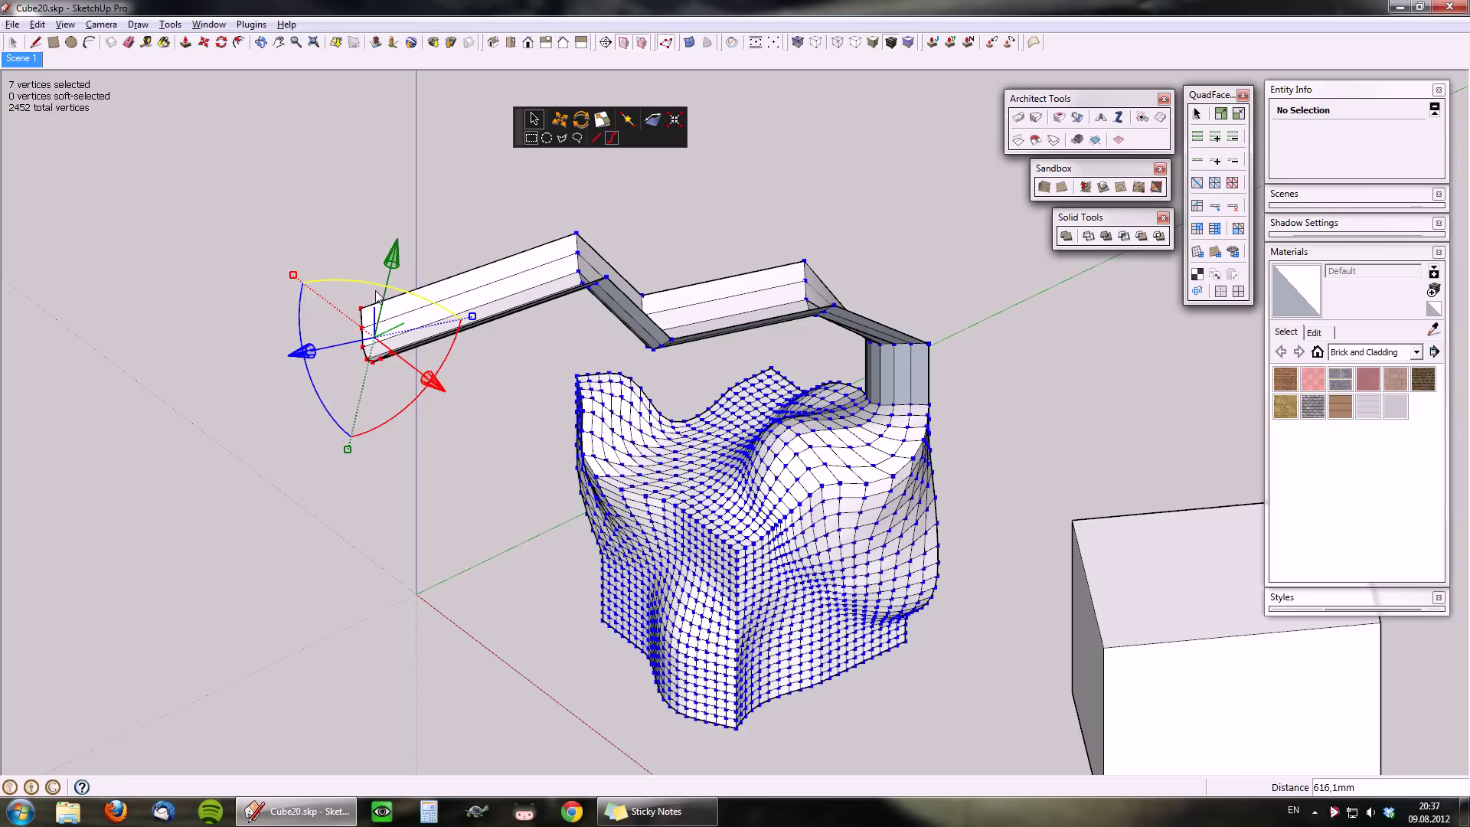
{"action": "left_click_drag", "start_coordinate": [311, 354], "coordinate": [211, 372]}
Examine the long extruded strip from several sides and check the gizmo's alignment options
{"action": "middle_click_drag", "start_coordinate": [583, 286], "coordinate": [693, 287]}
{"action": "scroll", "coordinate": [693, 272], "scroll_direction": "down", "scroll_amount": 2}
{"action": "scroll", "coordinate": [529, 383], "scroll_direction": "up", "scroll_amount": 2}
{"action": "middle_click_drag", "start_coordinate": [513, 356], "coordinate": [889, 680]}
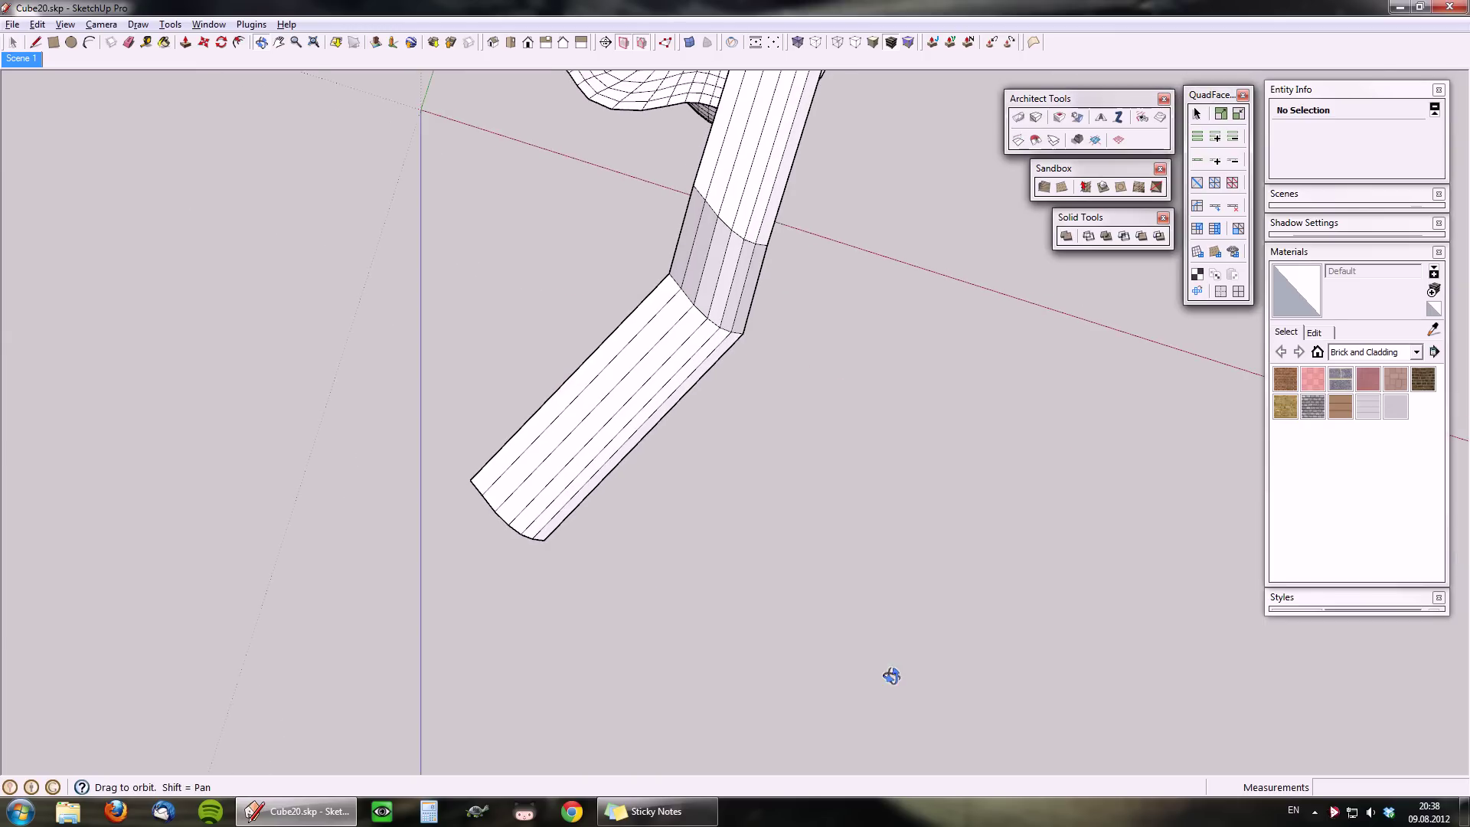
{"action": "right_click", "coordinate": [591, 323]}
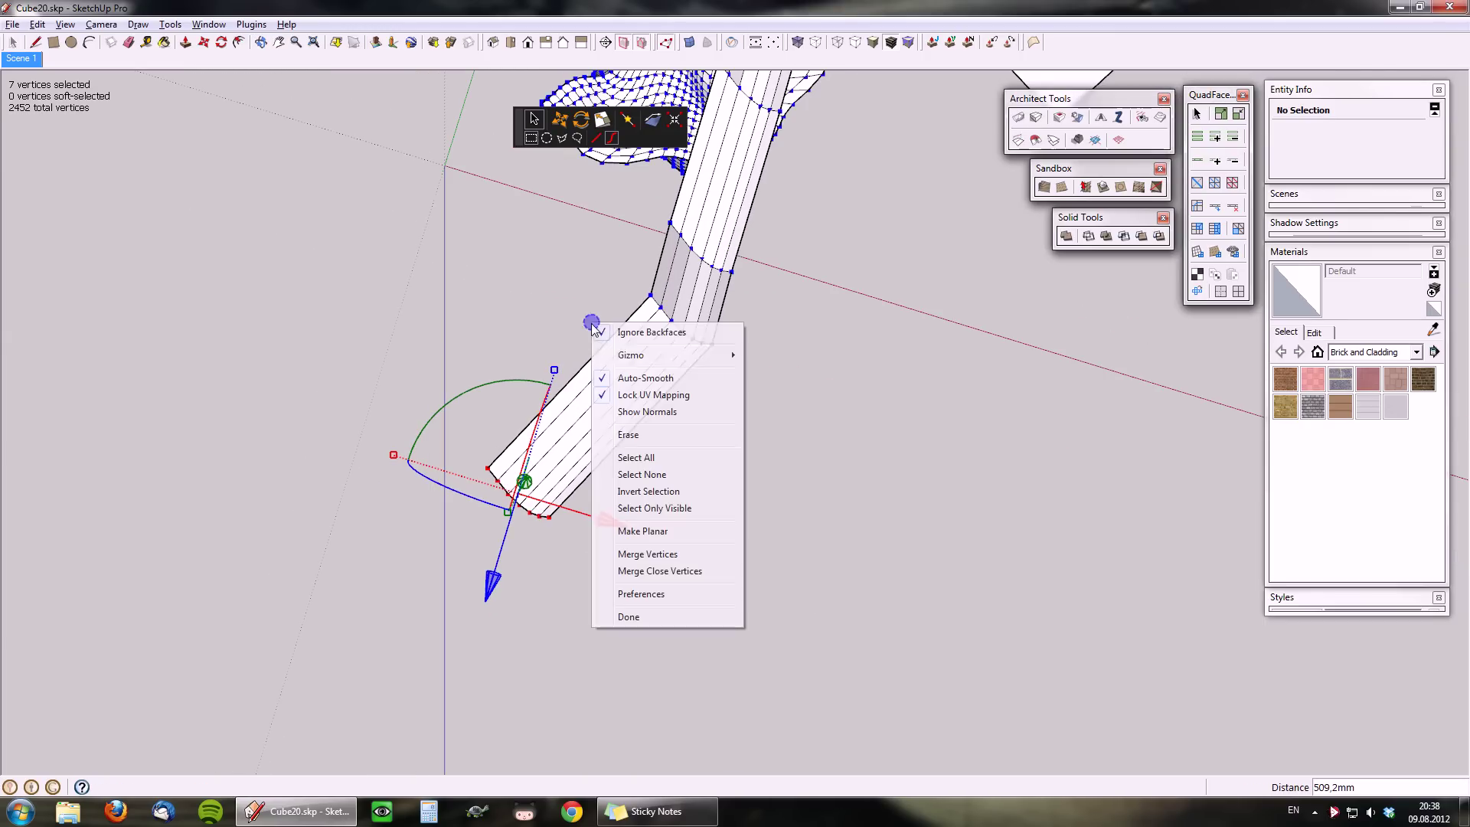
{"action": "mouse_move", "coordinate": [644, 364]}
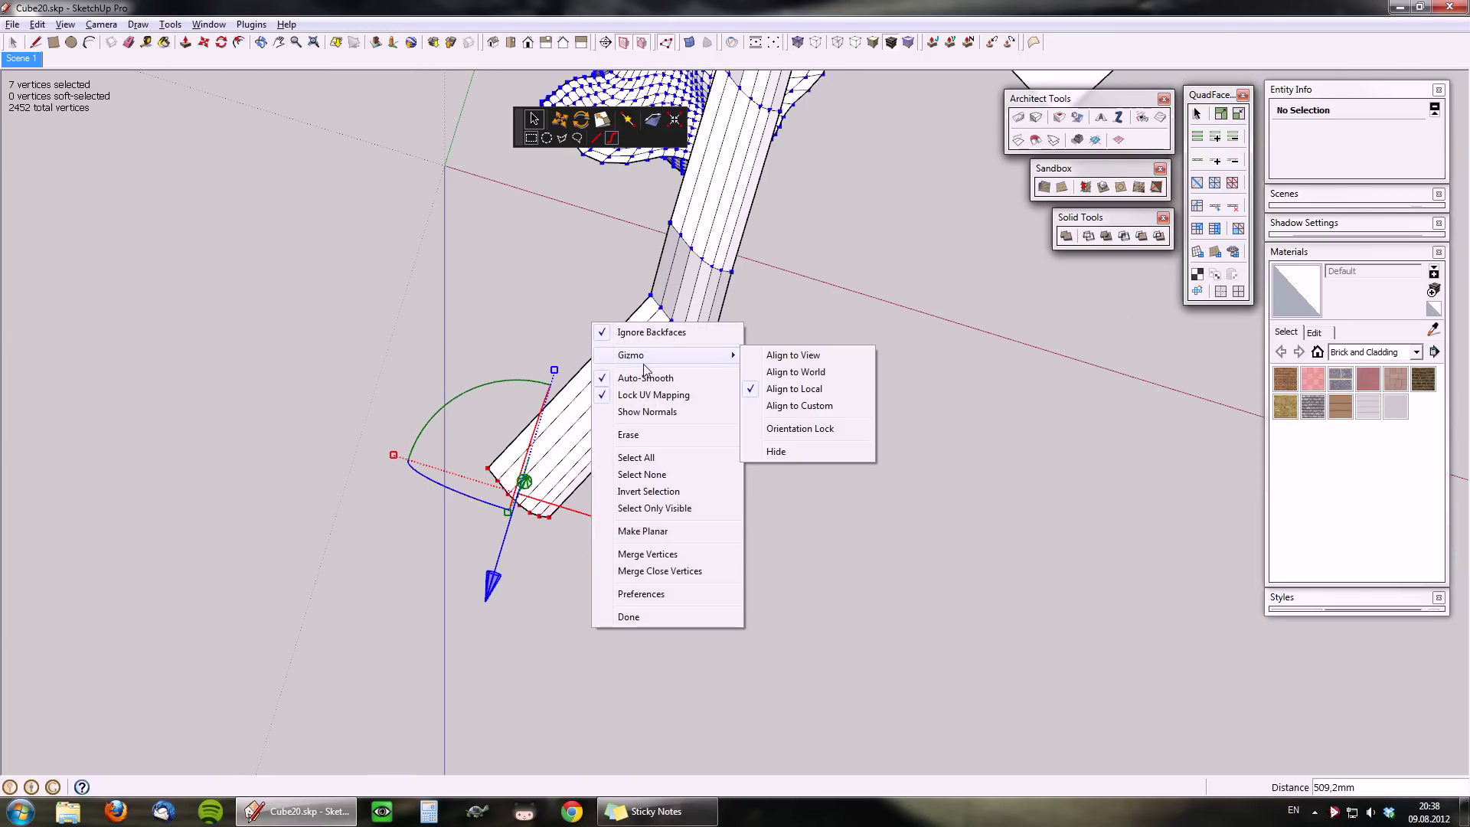
{"action": "left_click", "coordinate": [658, 30]}
{"action": "middle_click_drag", "start_coordinate": [614, 453], "coordinate": [383, 196]}
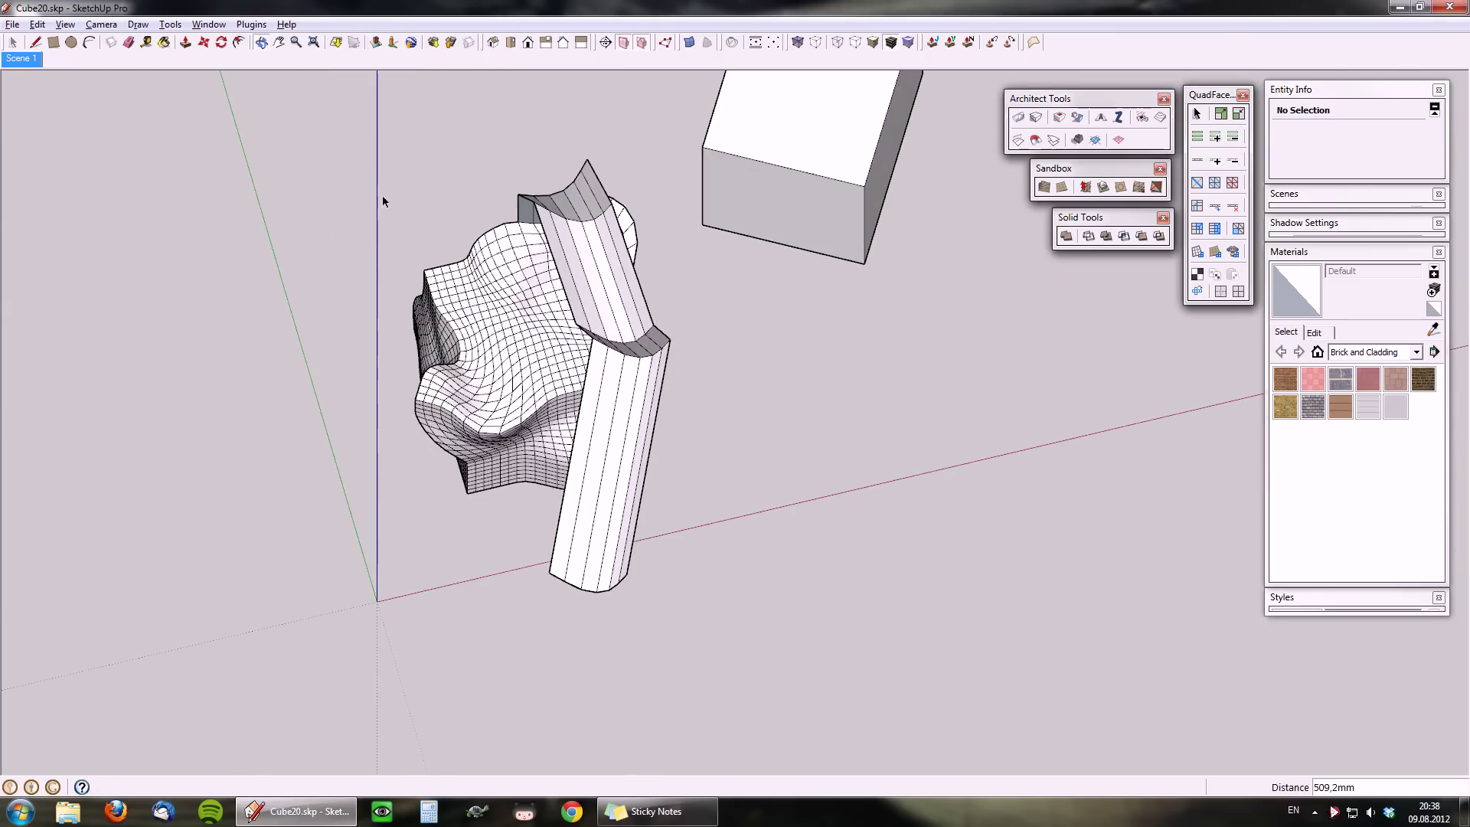
{"action": "middle_click_drag", "start_coordinate": [909, 460], "coordinate": [945, 448]}
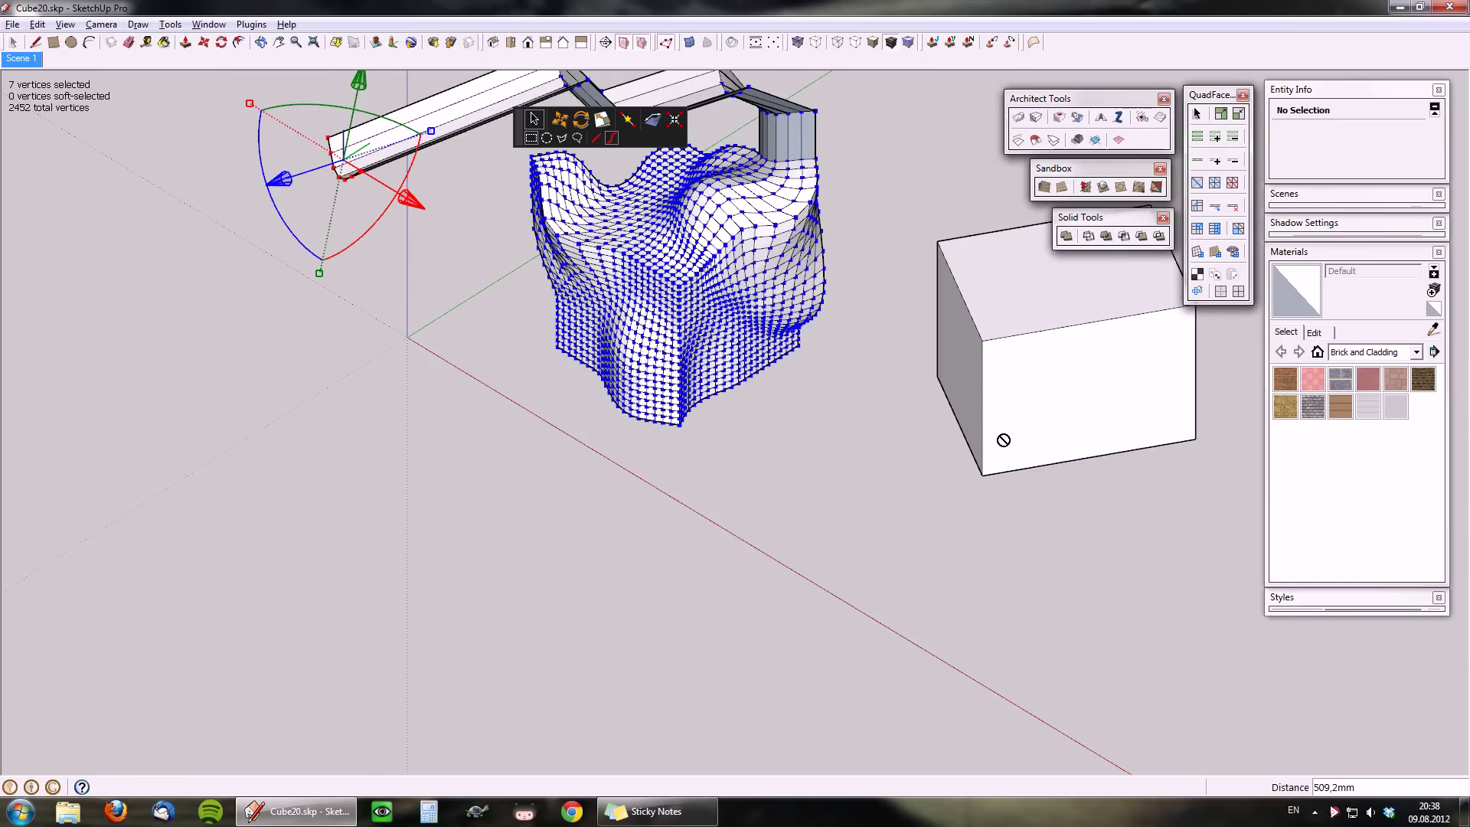
Select the five bottom edge vertices beside the mesh's lower corner and realign the gizmo to Local
{"action": "scroll", "coordinate": [710, 390], "scroll_direction": "up", "scroll_amount": 6}
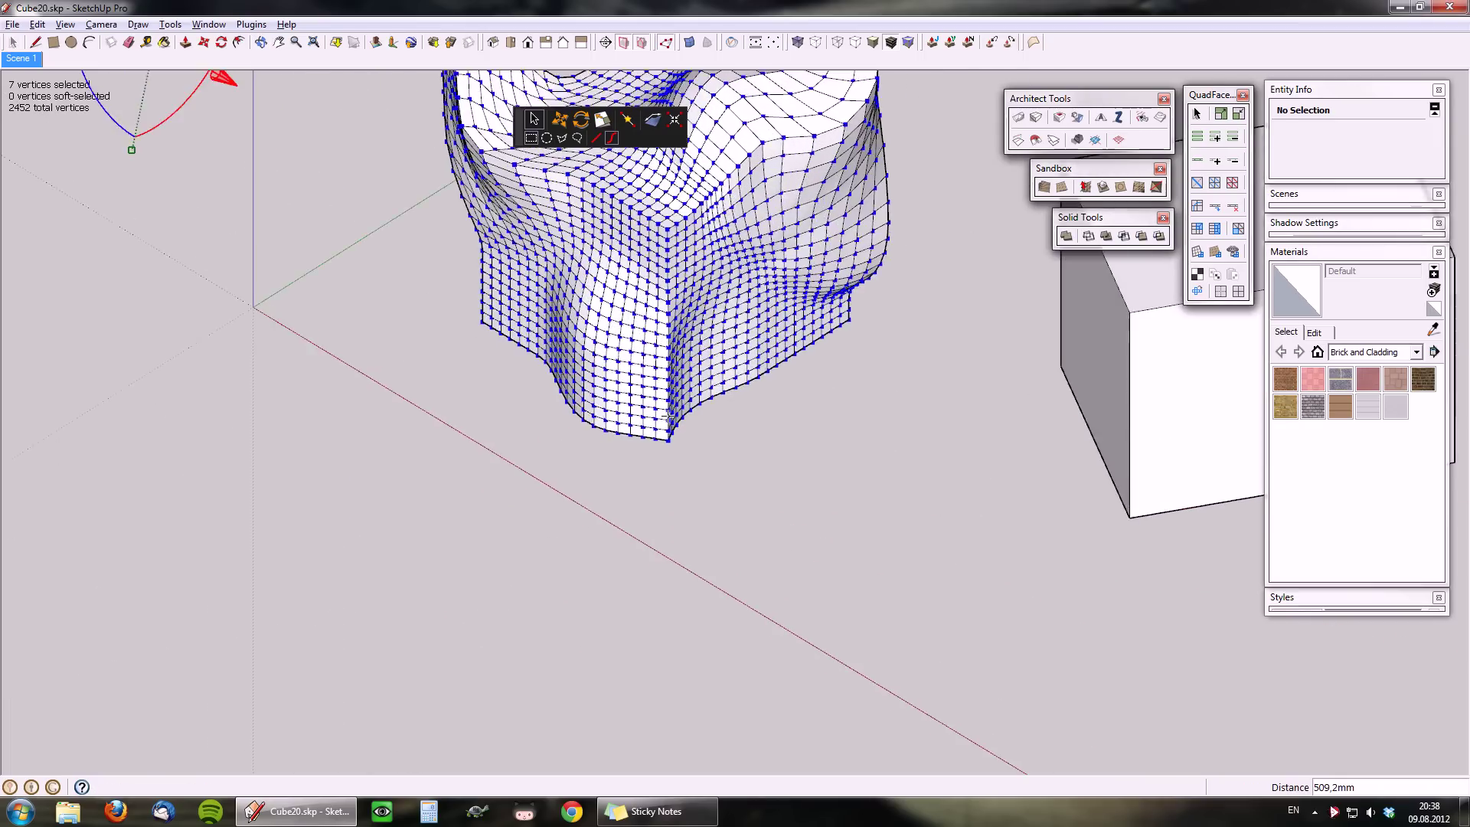
{"action": "middle_click_drag", "start_coordinate": [555, 429], "coordinate": [626, 429]}
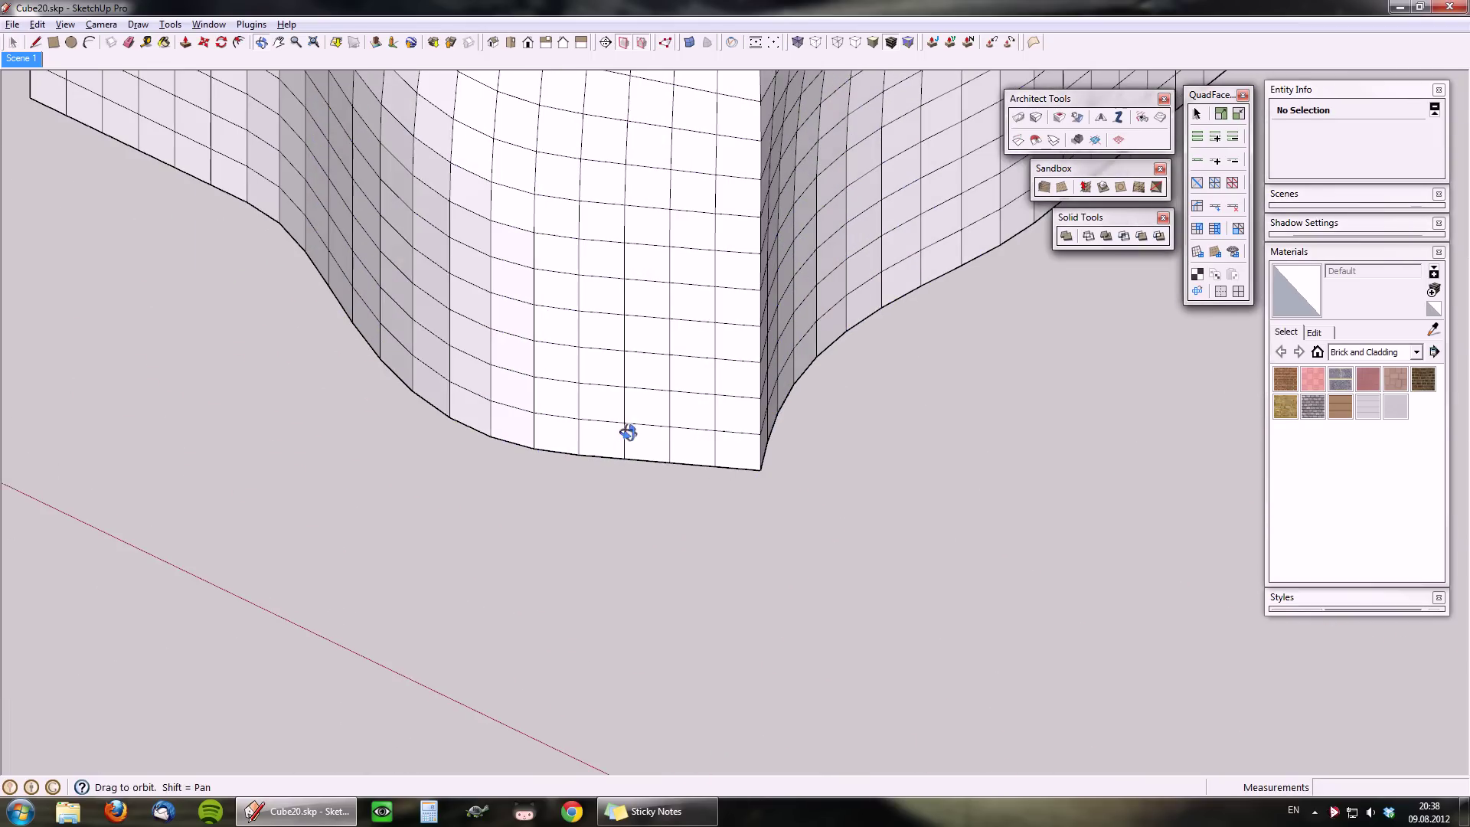
{"action": "left_click_drag", "start_coordinate": [564, 443], "coordinate": [792, 548]}
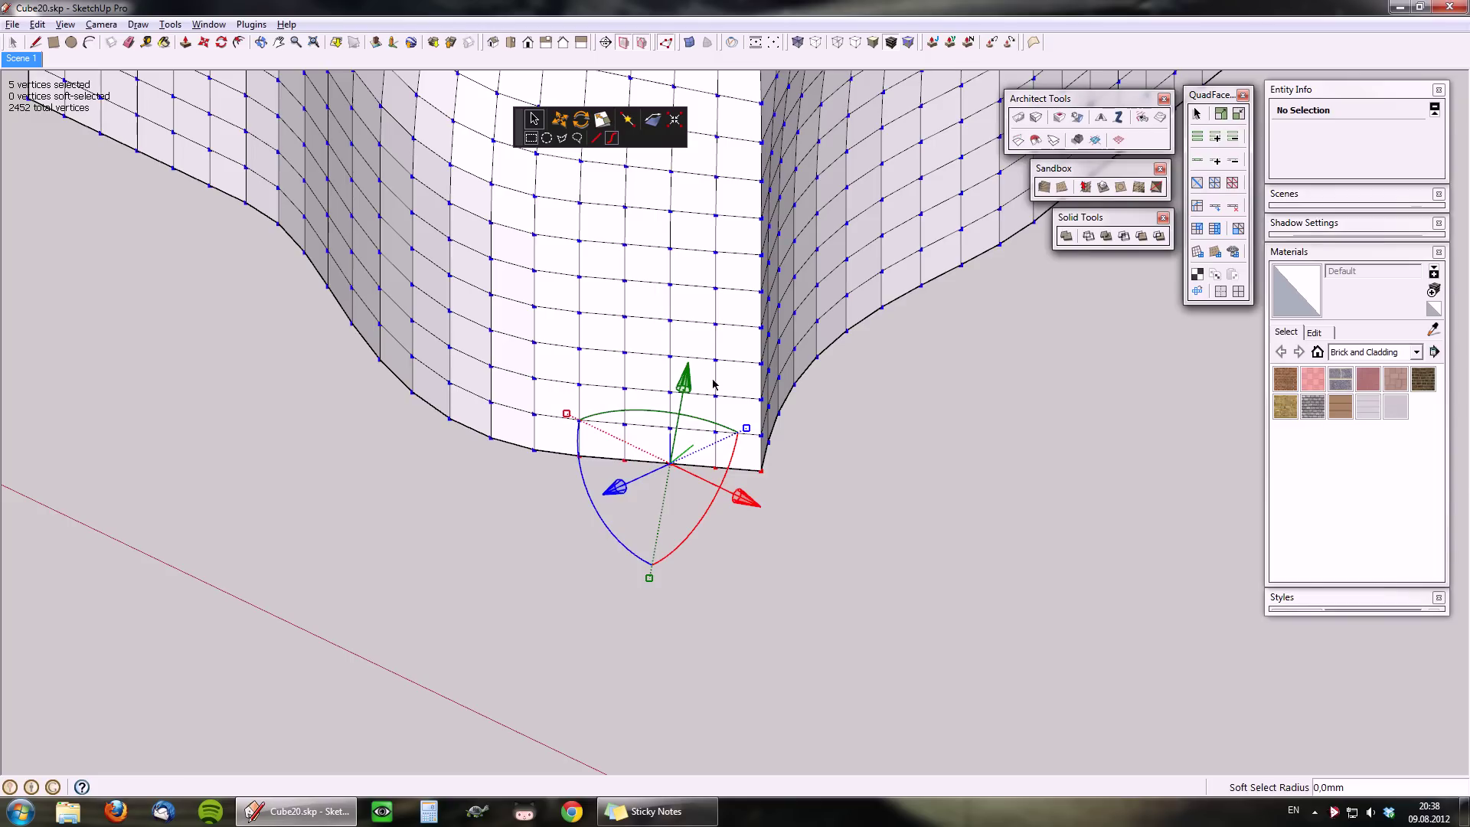
{"action": "scroll", "coordinate": [713, 380], "scroll_direction": "down", "scroll_amount": 3}
{"action": "right_click", "coordinate": [666, 288]}
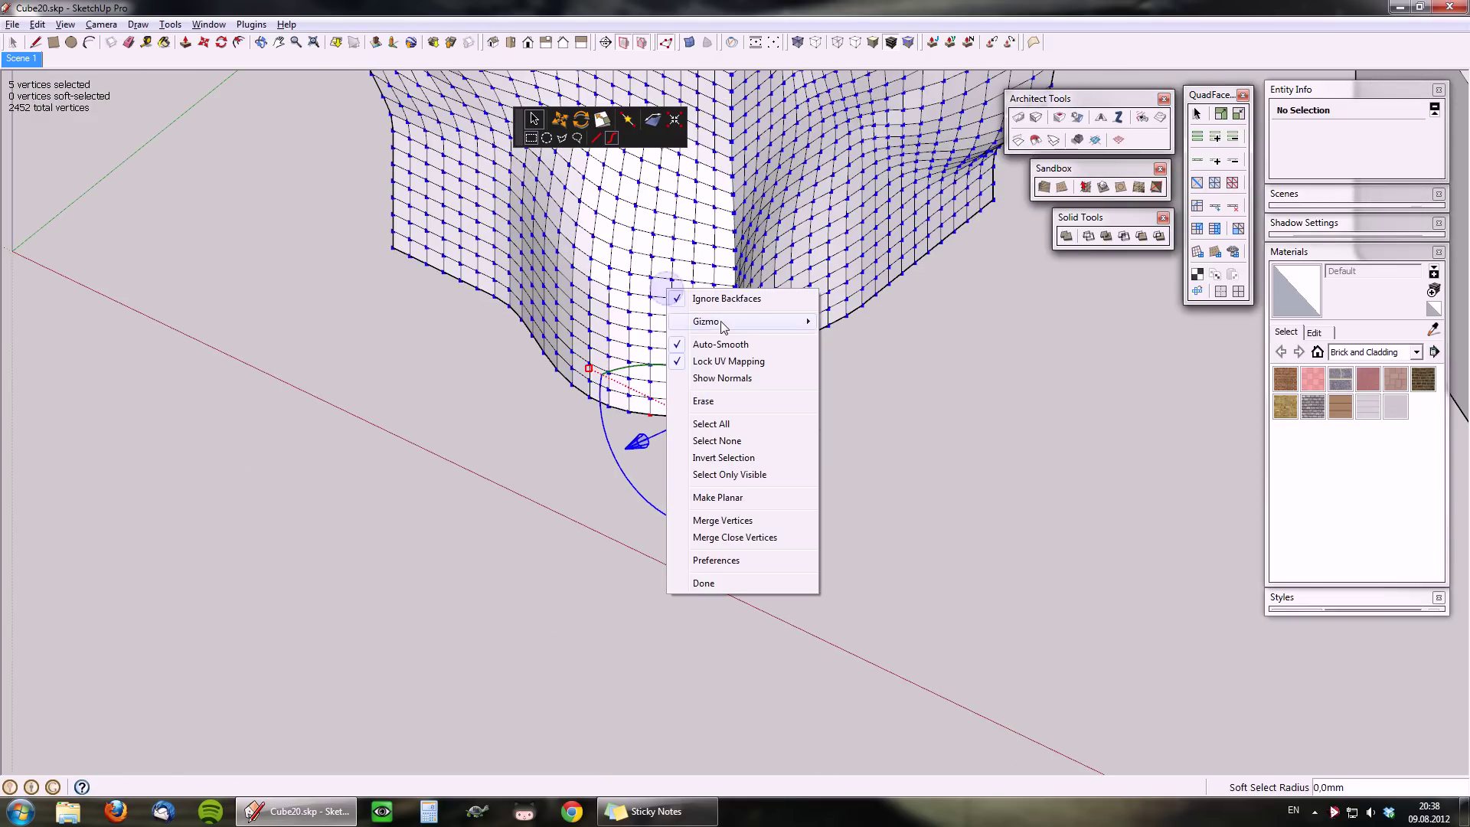
{"action": "mouse_move", "coordinate": [722, 323]}
{"action": "left_click", "coordinate": [855, 339]}
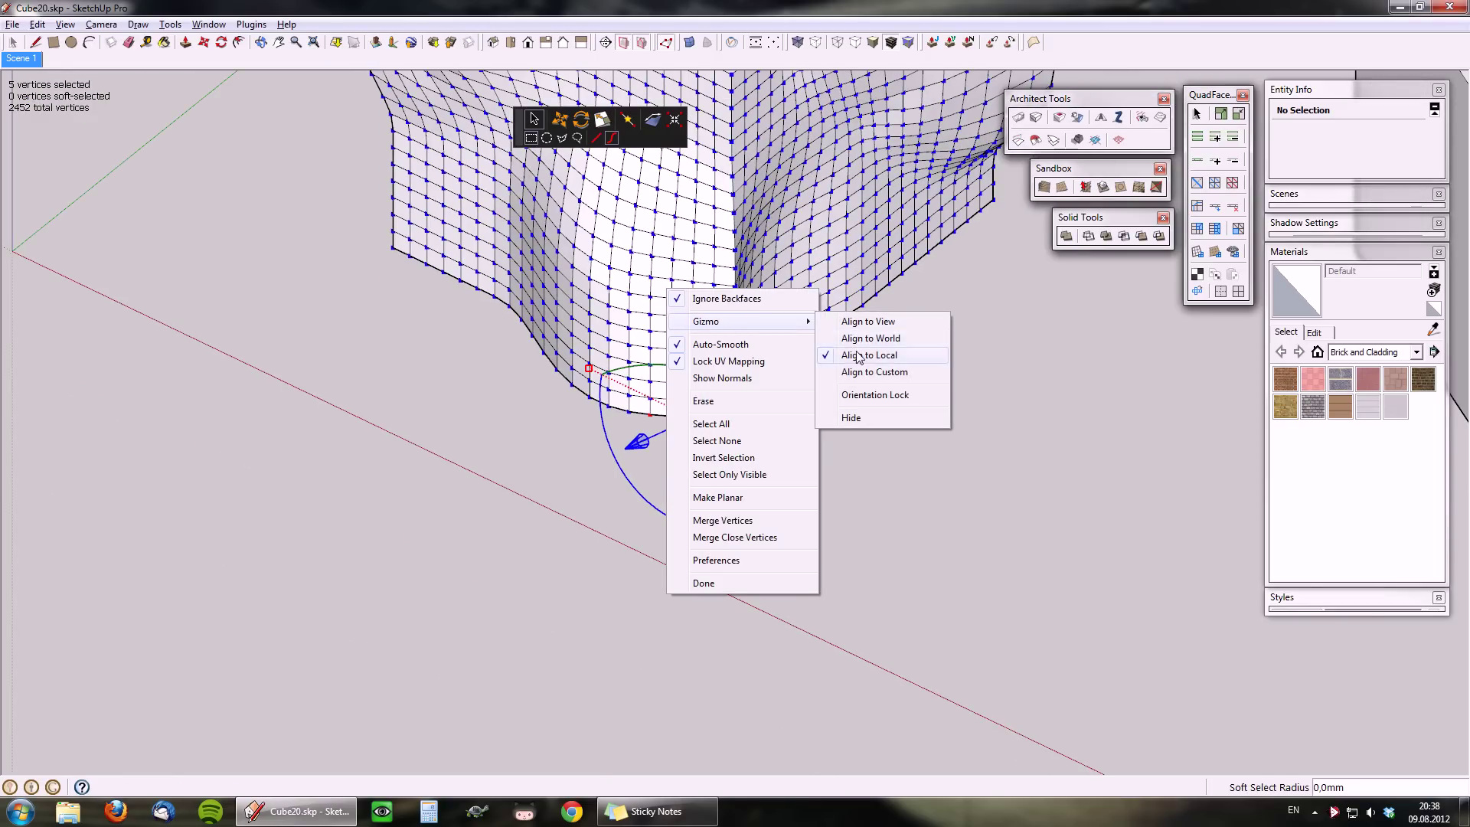
Give the gizmo a custom alignment picked on the mesh, with its red axis along the selected bottom edge
{"action": "scroll", "coordinate": [647, 362], "scroll_direction": "up", "scroll_amount": 3}
{"action": "right_click", "coordinate": [657, 376]}
{"action": "mouse_move", "coordinate": [750, 409]}
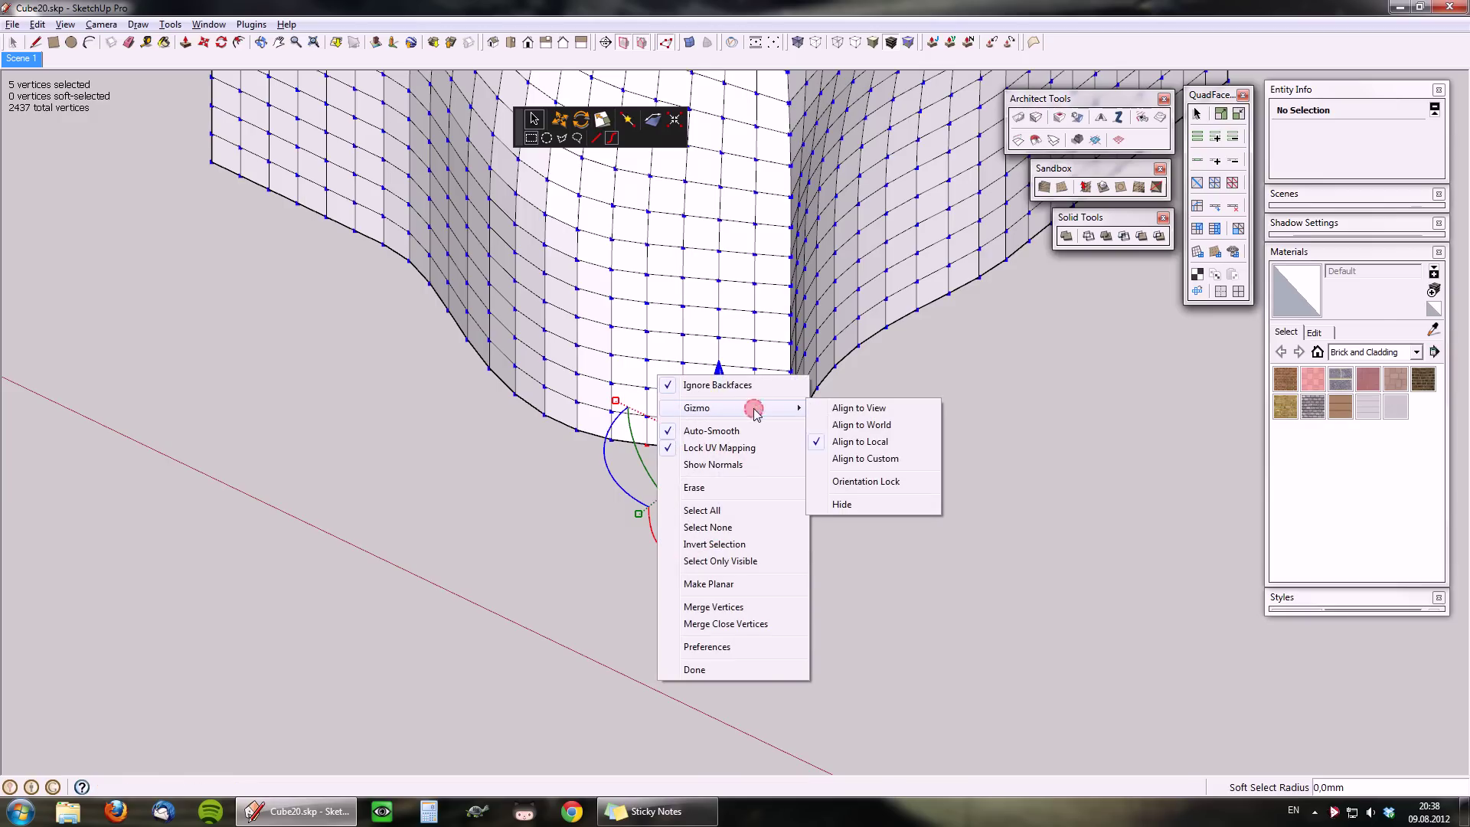
{"action": "left_click", "coordinate": [886, 464]}
{"action": "key", "text": "shift"}
{"action": "left_click", "coordinate": [698, 437], "text": "shift"}
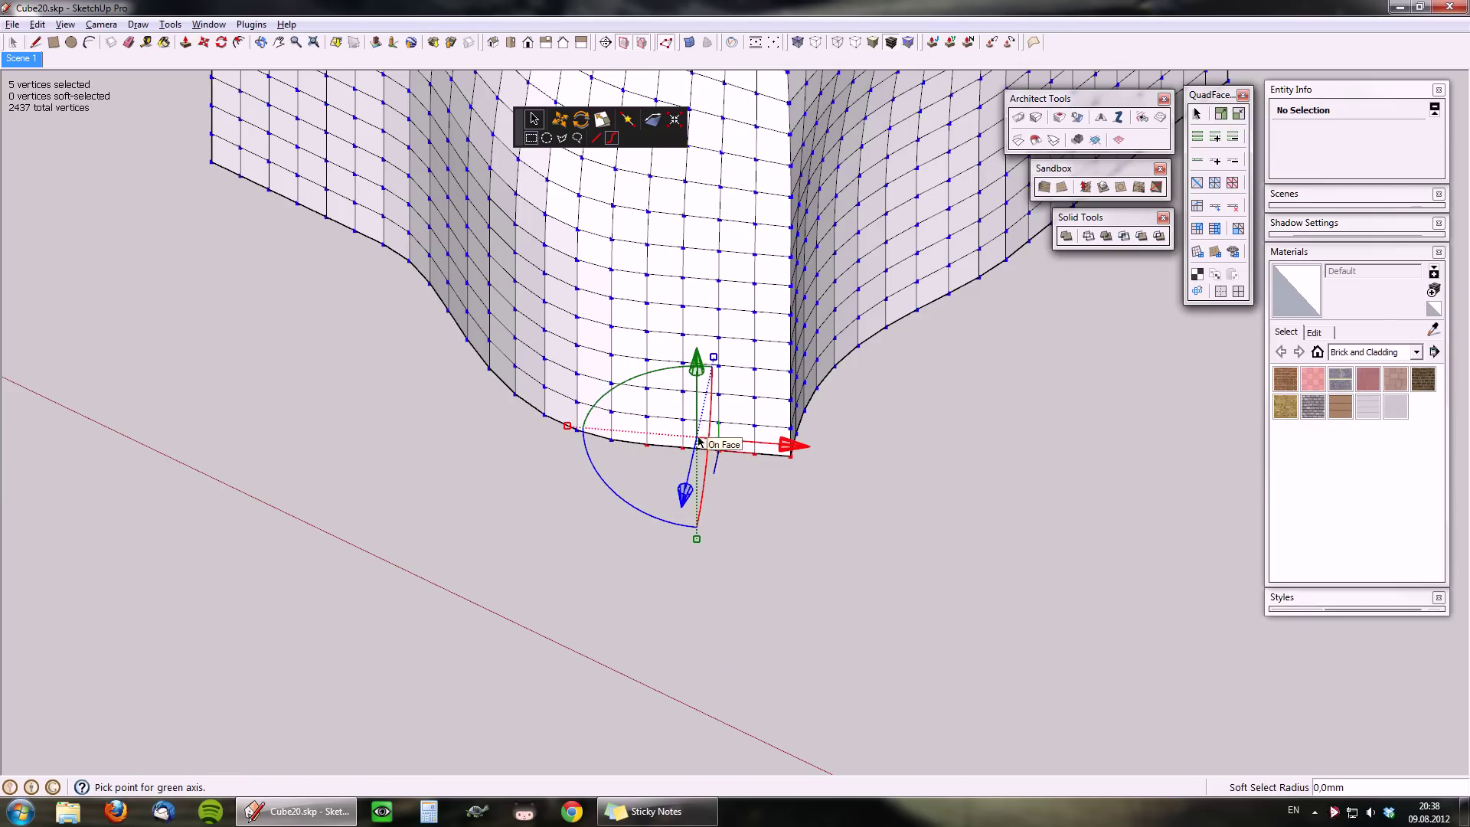
Extrude the bottom edge about 356 mm along the gizmo's blue axis, and add a second section with its end rotated about the green axis
{"action": "scroll", "coordinate": [729, 336], "scroll_direction": "down", "scroll_amount": 3}
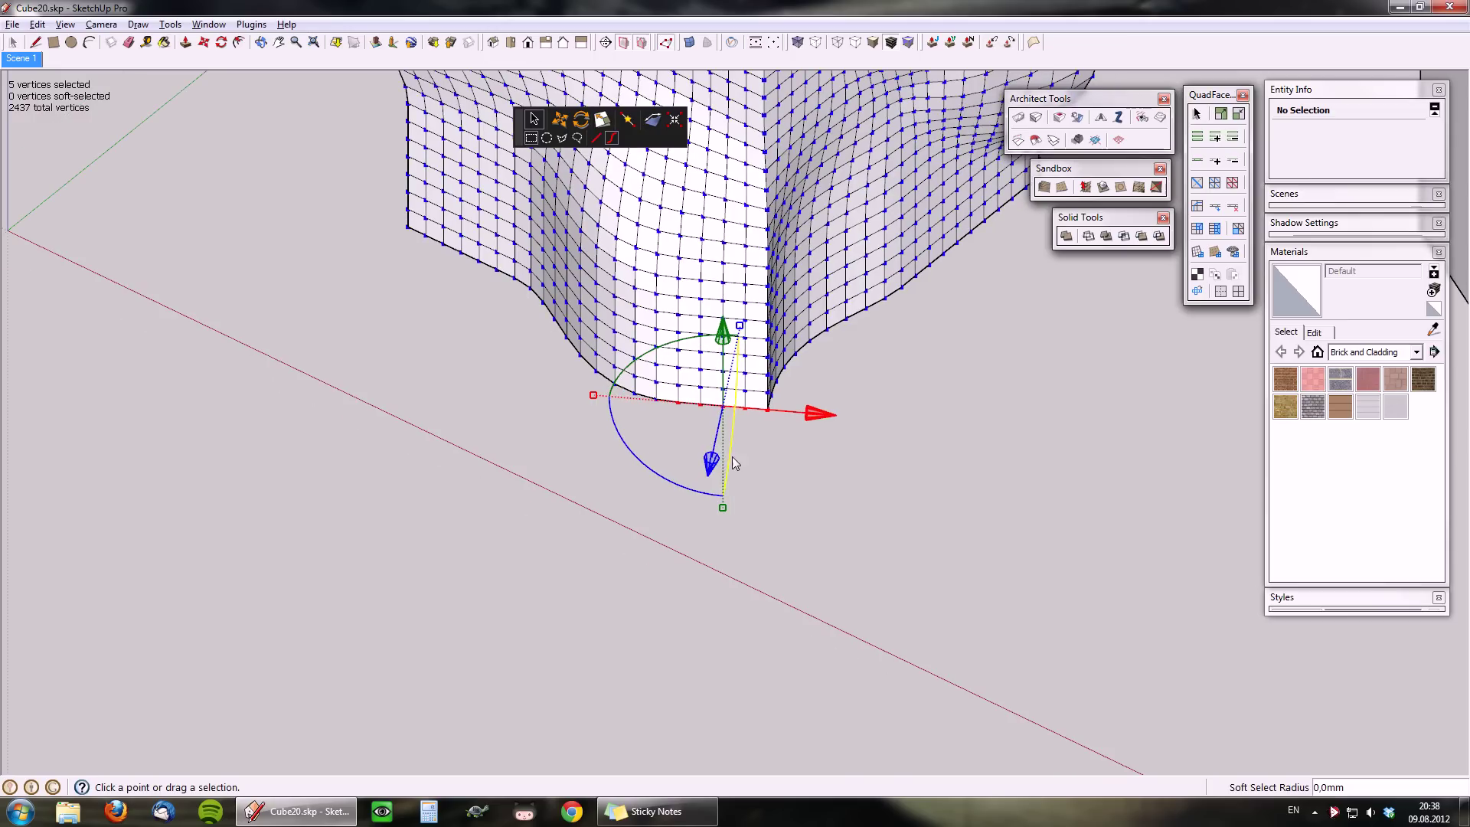
{"action": "left_click_drag", "start_coordinate": [710, 479], "coordinate": [697, 585]}
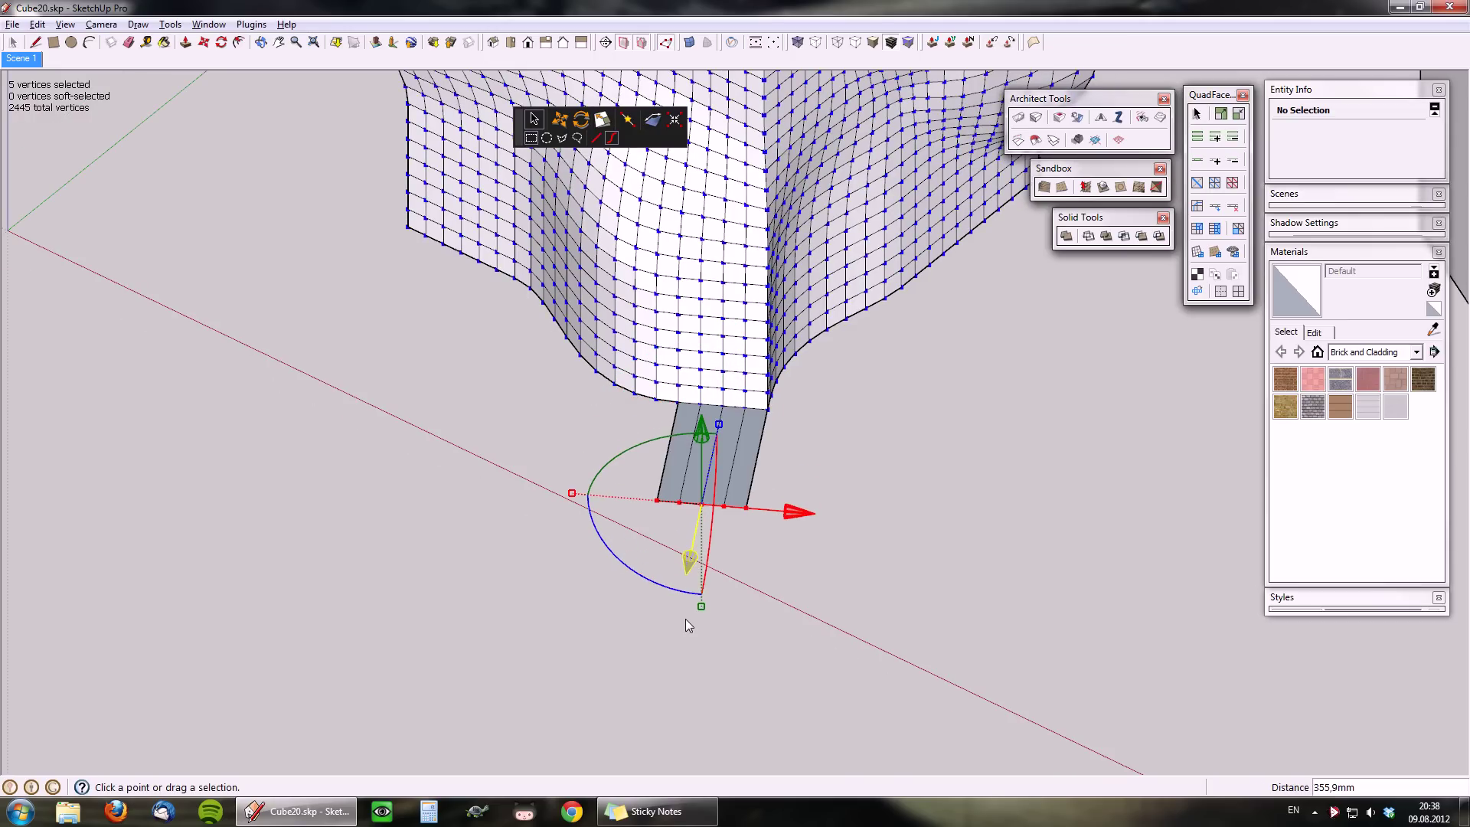
{"action": "left_click_drag", "start_coordinate": [683, 563], "coordinate": [673, 655]}
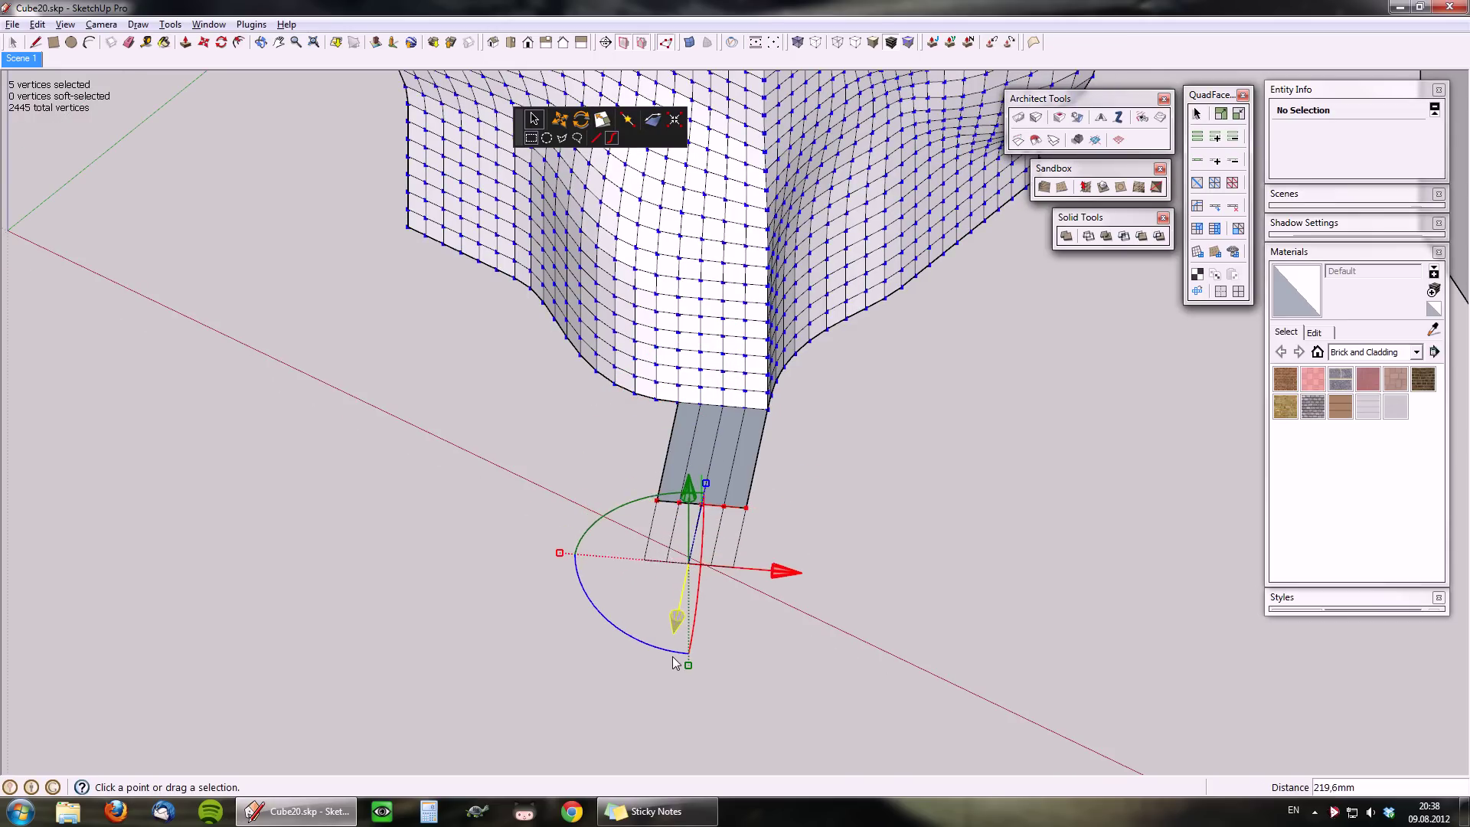
{"action": "left_click_drag", "start_coordinate": [623, 507], "coordinate": [626, 563]}
Extrude a third section with its end rotated about the green axis, and a fourth about 237 mm along the blue axis
{"action": "left_click_drag", "start_coordinate": [741, 610], "coordinate": [805, 677]}
{"action": "left_click_drag", "start_coordinate": [631, 599], "coordinate": [640, 626]}
{"action": "left_click_drag", "start_coordinate": [800, 657], "coordinate": [888, 670]}
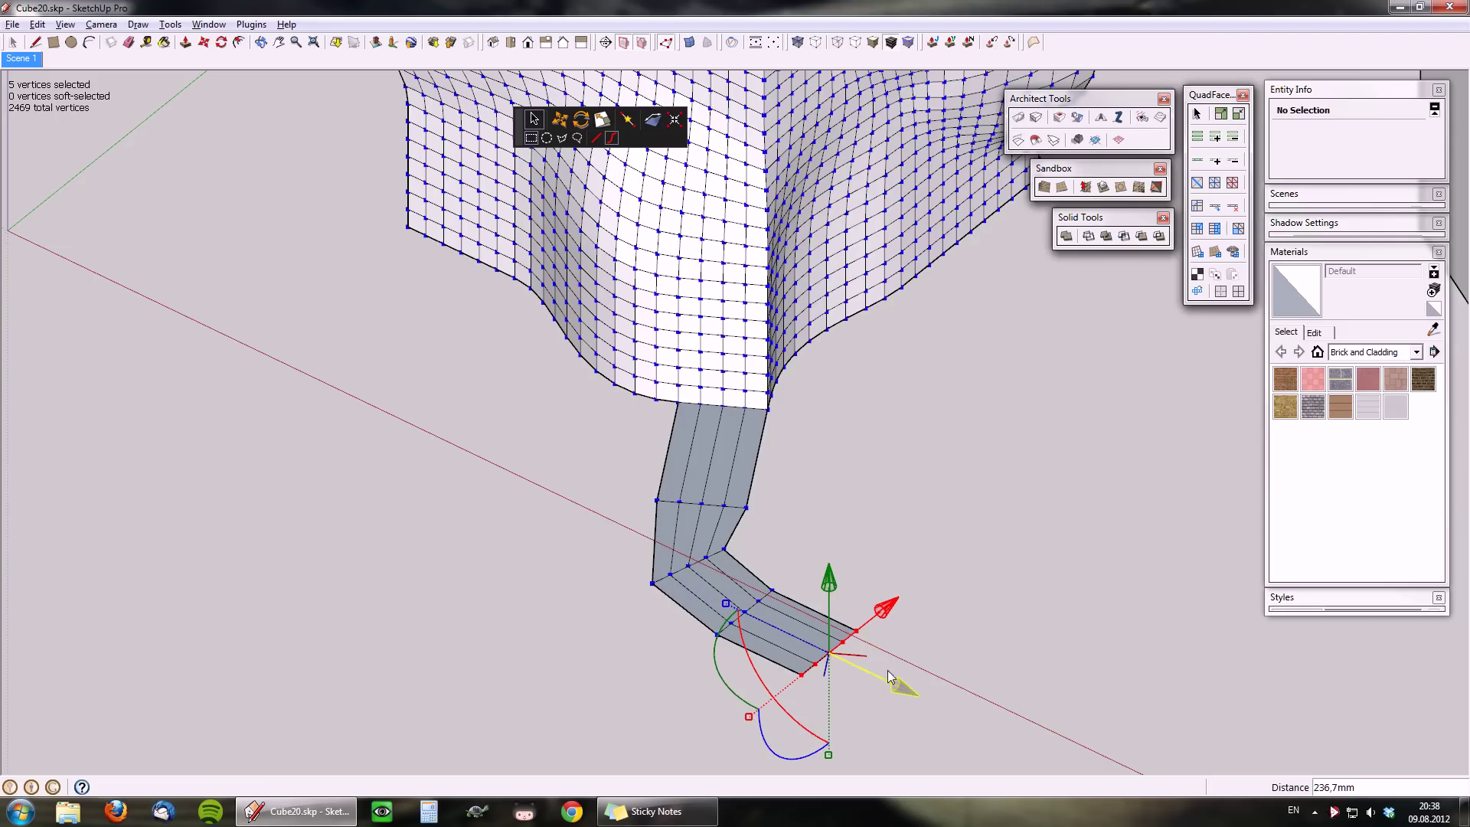
Raise the end vertices about 167 mm along the green axis, rotate them slightly, and extrude a section about 354 mm along the blue axis
{"action": "left_click_drag", "start_coordinate": [830, 582], "coordinate": [824, 511]}
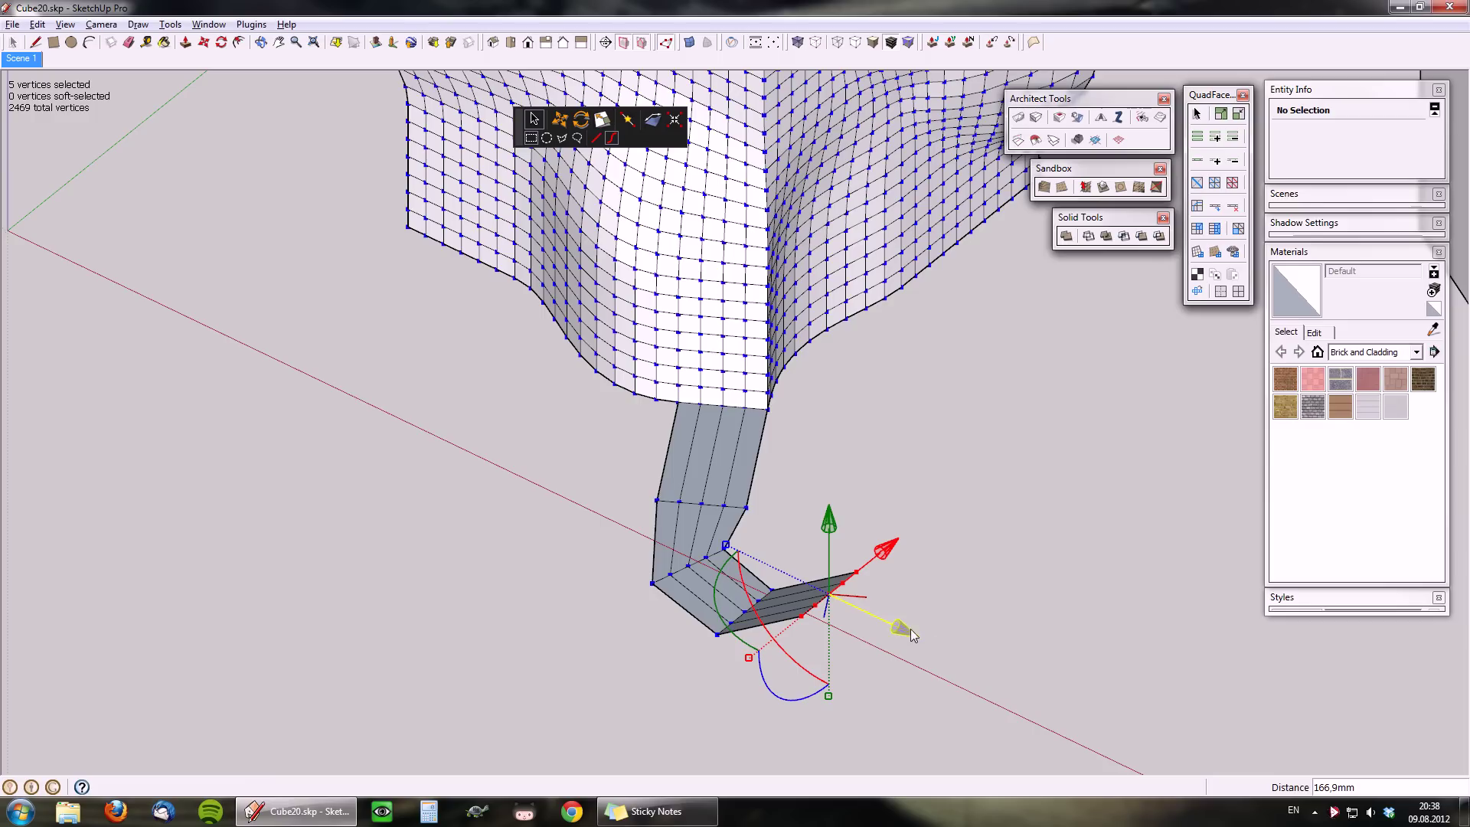
{"action": "left_click_drag", "start_coordinate": [716, 612], "coordinate": [729, 623]}
{"action": "left_click_drag", "start_coordinate": [921, 616], "coordinate": [1078, 632], "text": "ctrl"}
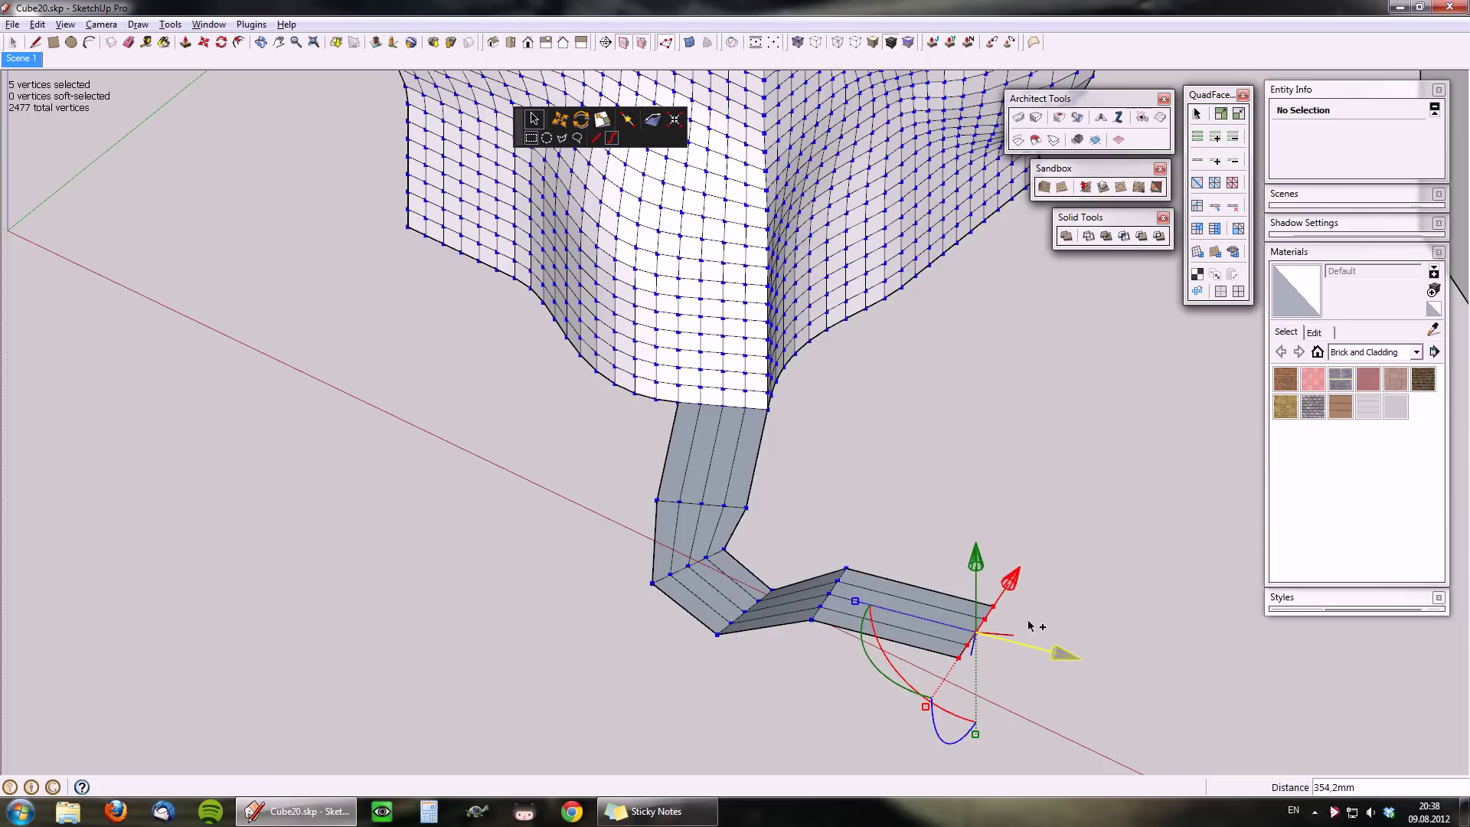
Move the end vertices up the green axis and about 312 mm back along the blue axis, and extrude another section upward
{"action": "left_click_drag", "start_coordinate": [973, 562], "coordinate": [964, 361]}
{"action": "left_click_drag", "start_coordinate": [1074, 480], "coordinate": [871, 416], "text": "ctrl"}
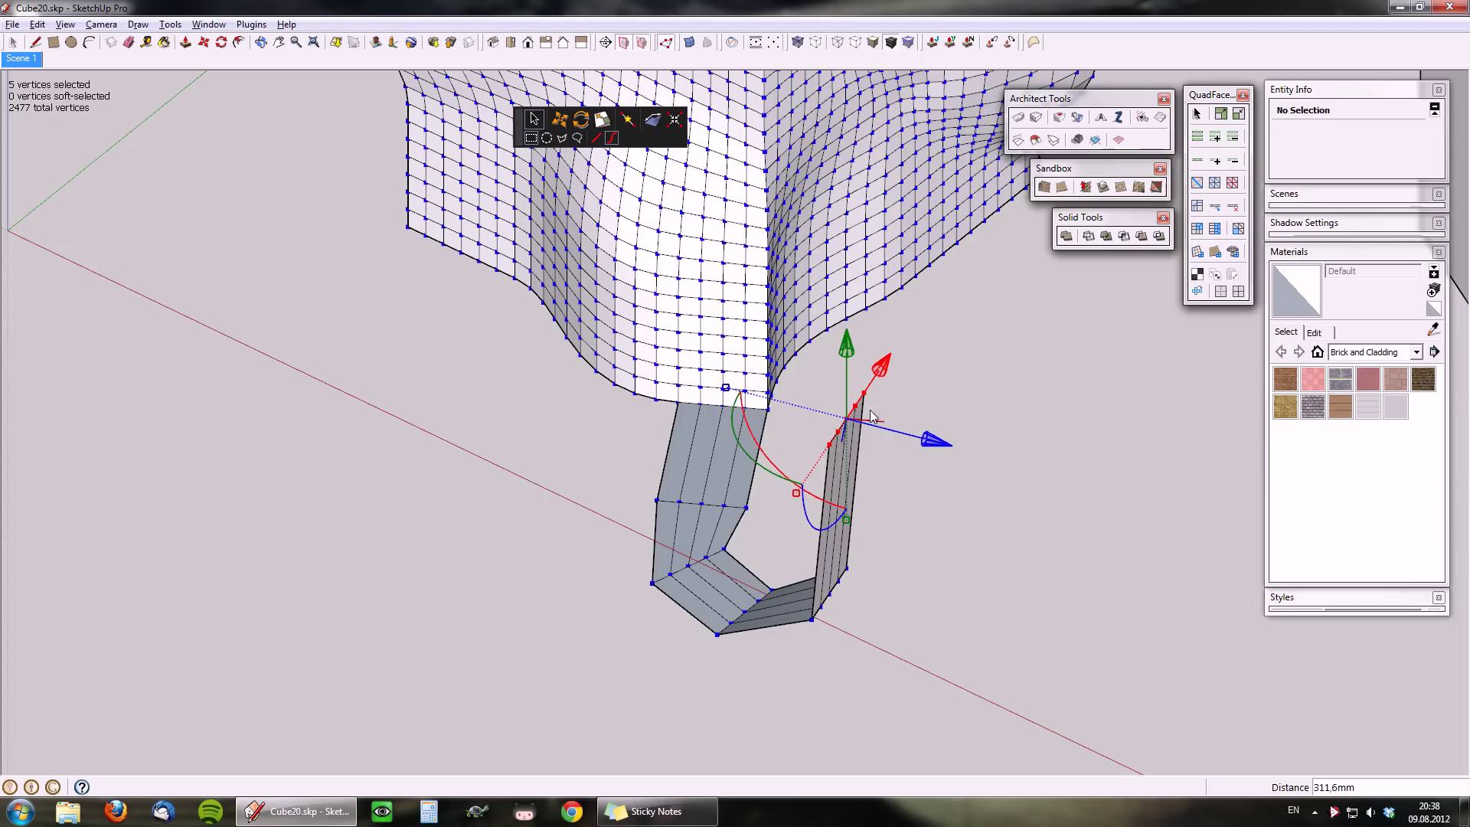
{"action": "left_click_drag", "start_coordinate": [848, 352], "coordinate": [855, 434], "text": "ctrl"}
Extrude two more sections back over the lower strip, the last one about 758 mm along the gizmo's blue axis
{"action": "middle_click_drag", "start_coordinate": [850, 448], "coordinate": [686, 515]}
{"action": "left_click_drag", "start_coordinate": [583, 234], "coordinate": [548, 423], "text": "ctrl"}
{"action": "middle_click_drag", "start_coordinate": [548, 423], "coordinate": [820, 240]}
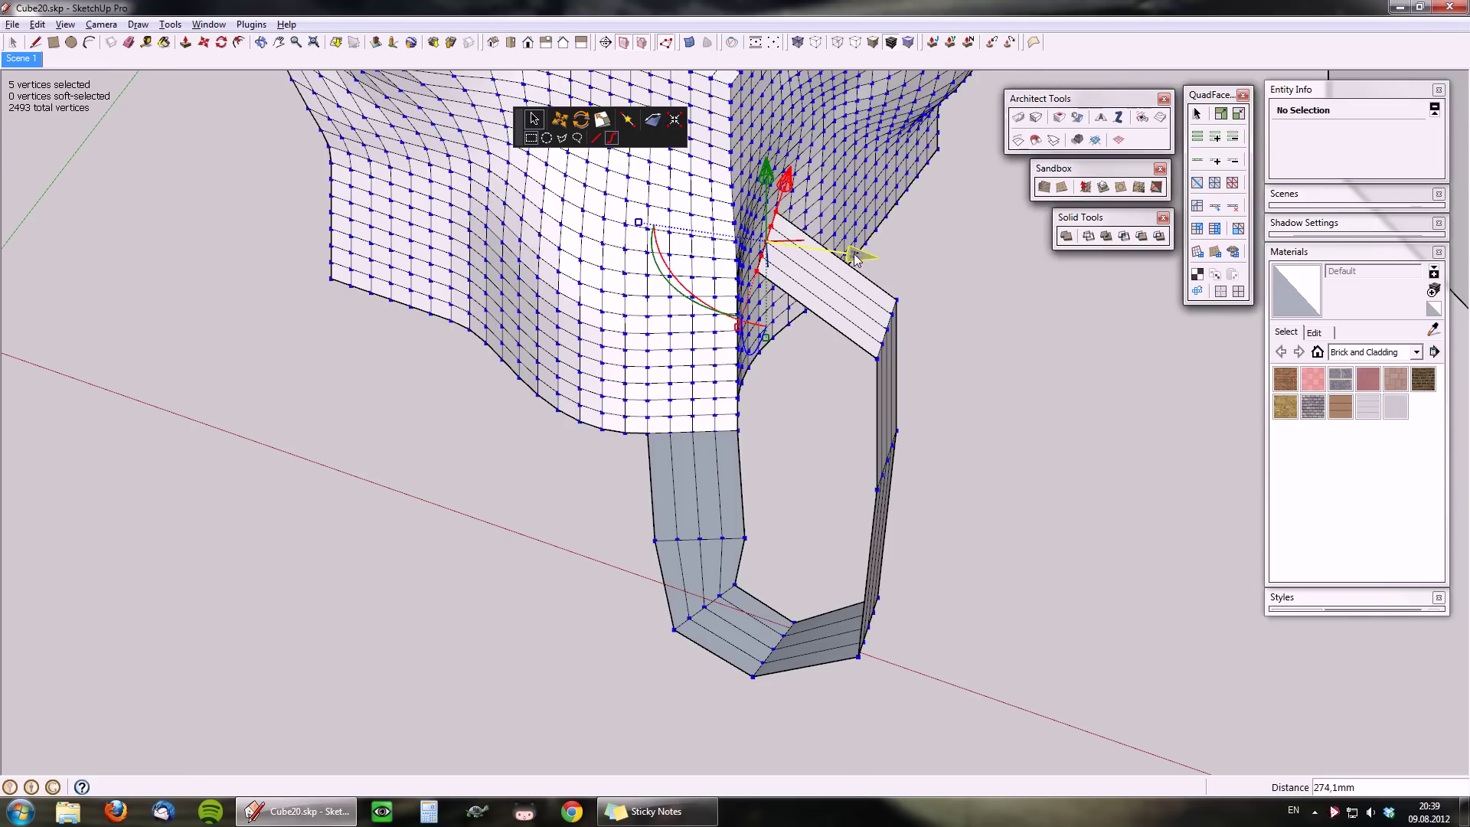
{"action": "left_click_drag", "start_coordinate": [840, 253], "coordinate": [522, 216], "text": "ctrl"}
Examine both extruded strips and the deformed mesh from several sides
{"action": "middle_click_drag", "start_coordinate": [869, 452], "coordinate": [866, 530]}
{"action": "scroll", "coordinate": [866, 530], "scroll_direction": "down", "scroll_amount": 3}
{"action": "key", "text": "o"}
{"action": "left_click_drag", "start_coordinate": [985, 406], "coordinate": [743, 511]}
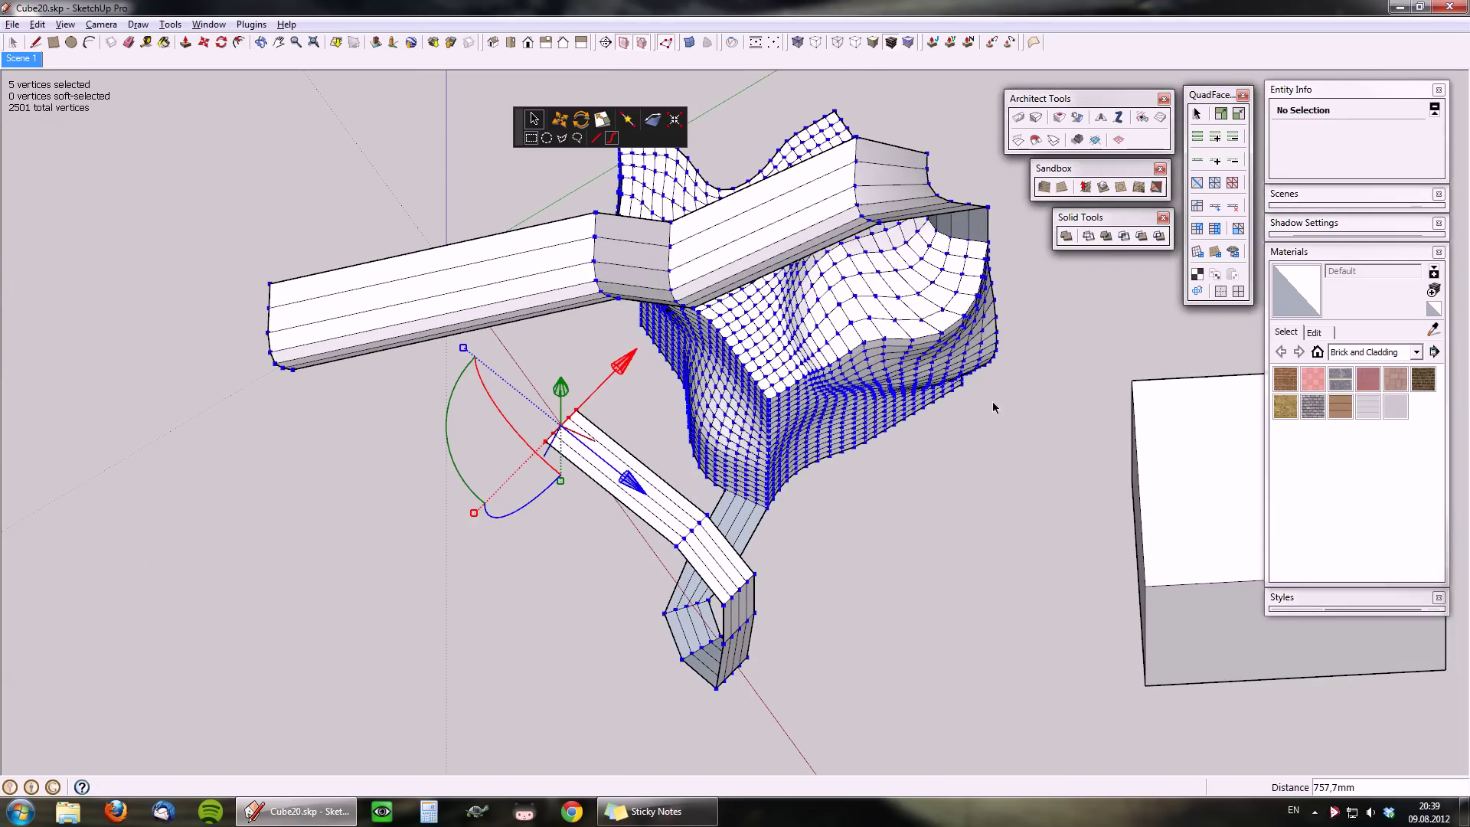
{"action": "key", "text": "o"}
{"action": "left_click_drag", "start_coordinate": [995, 407], "coordinate": [627, 590]}
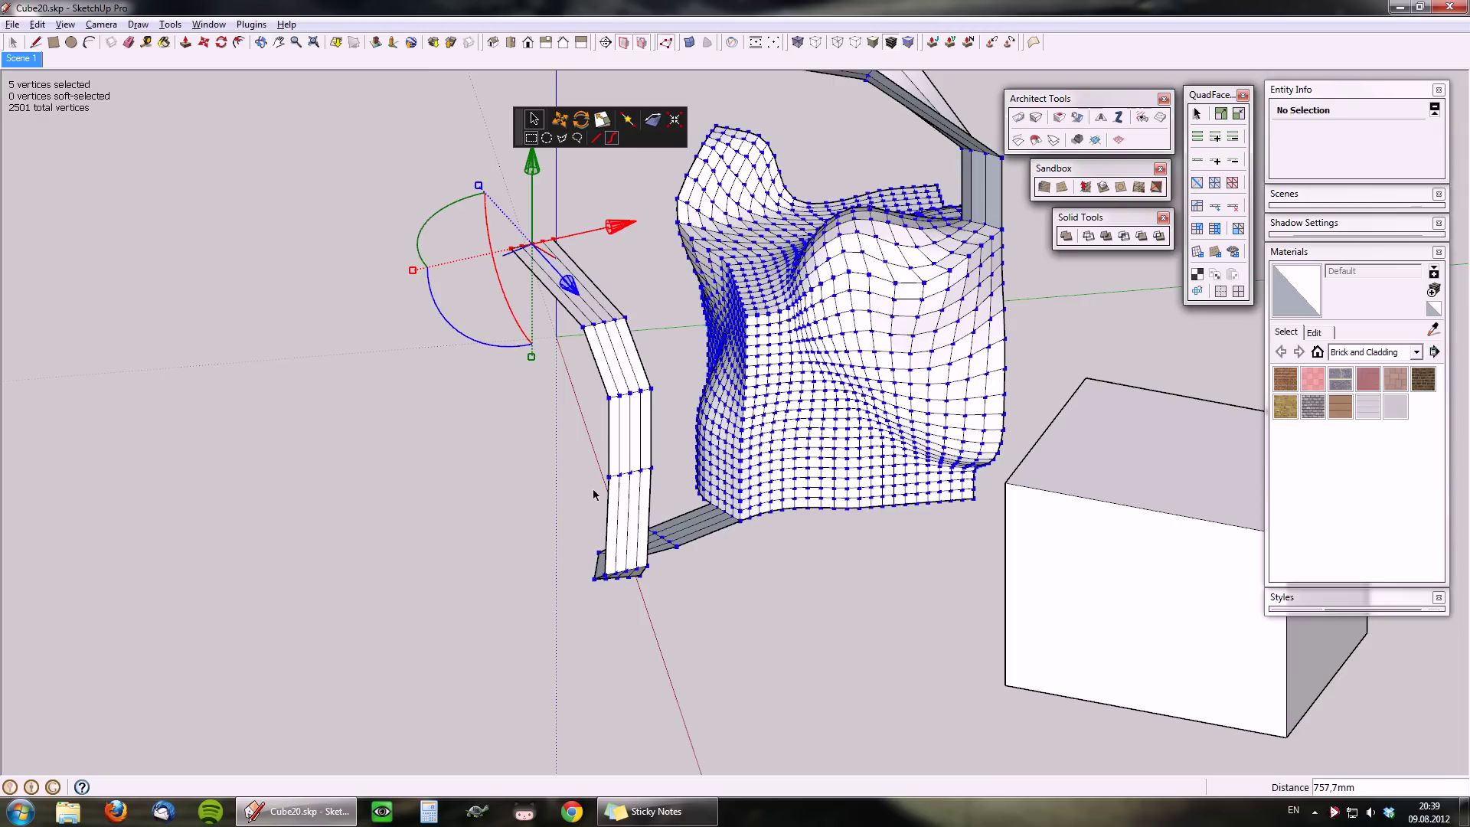
{"action": "key", "text": "o"}
{"action": "middle_click_drag", "start_coordinate": [762, 485], "coordinate": [797, 502]}
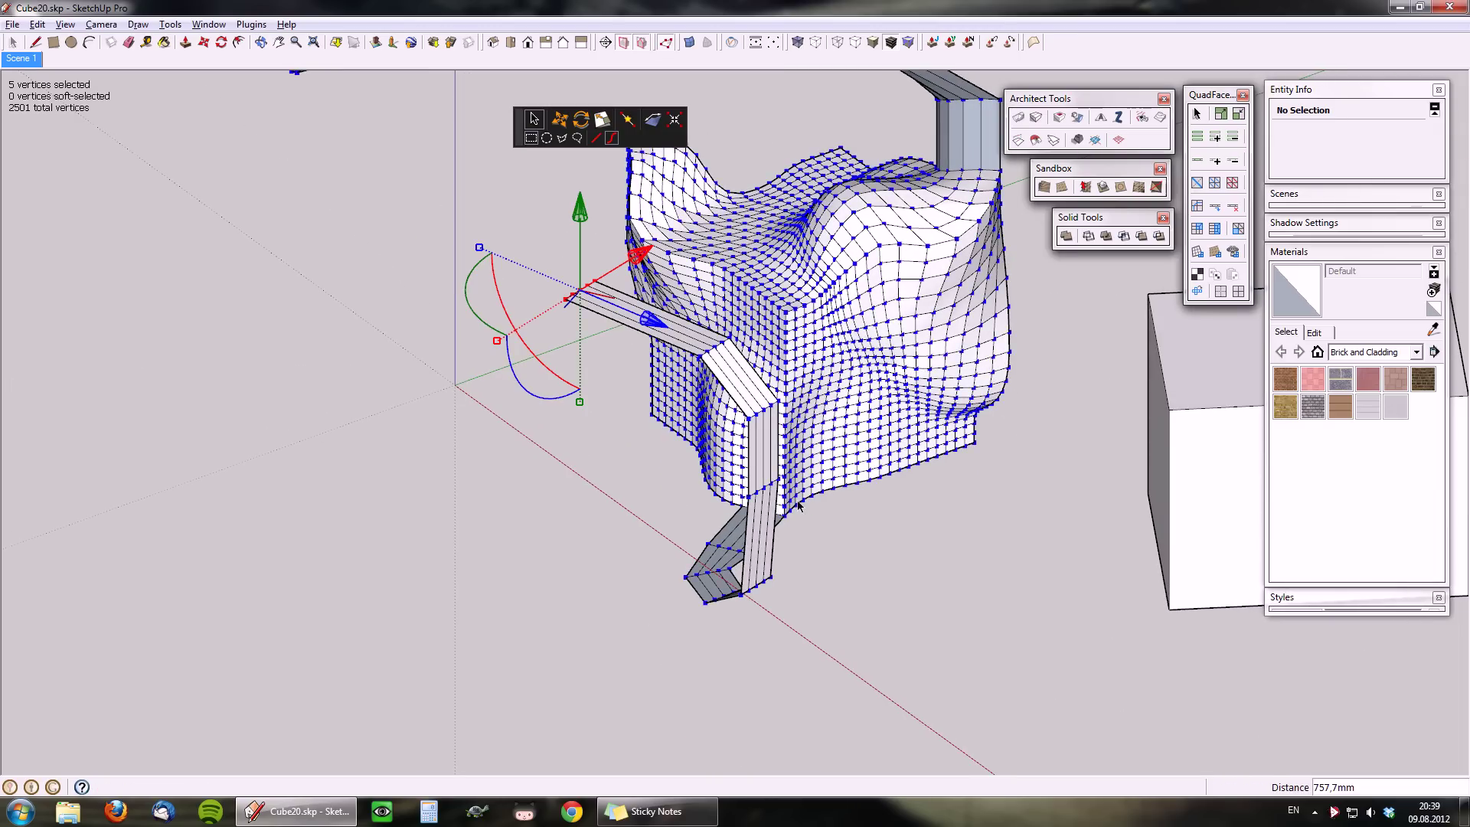
Merge the two adjacent vertices at the mesh-side corner of the lower strip's free end into one vertex
{"action": "middle_click_drag", "start_coordinate": [663, 292], "coordinate": [561, 389]}
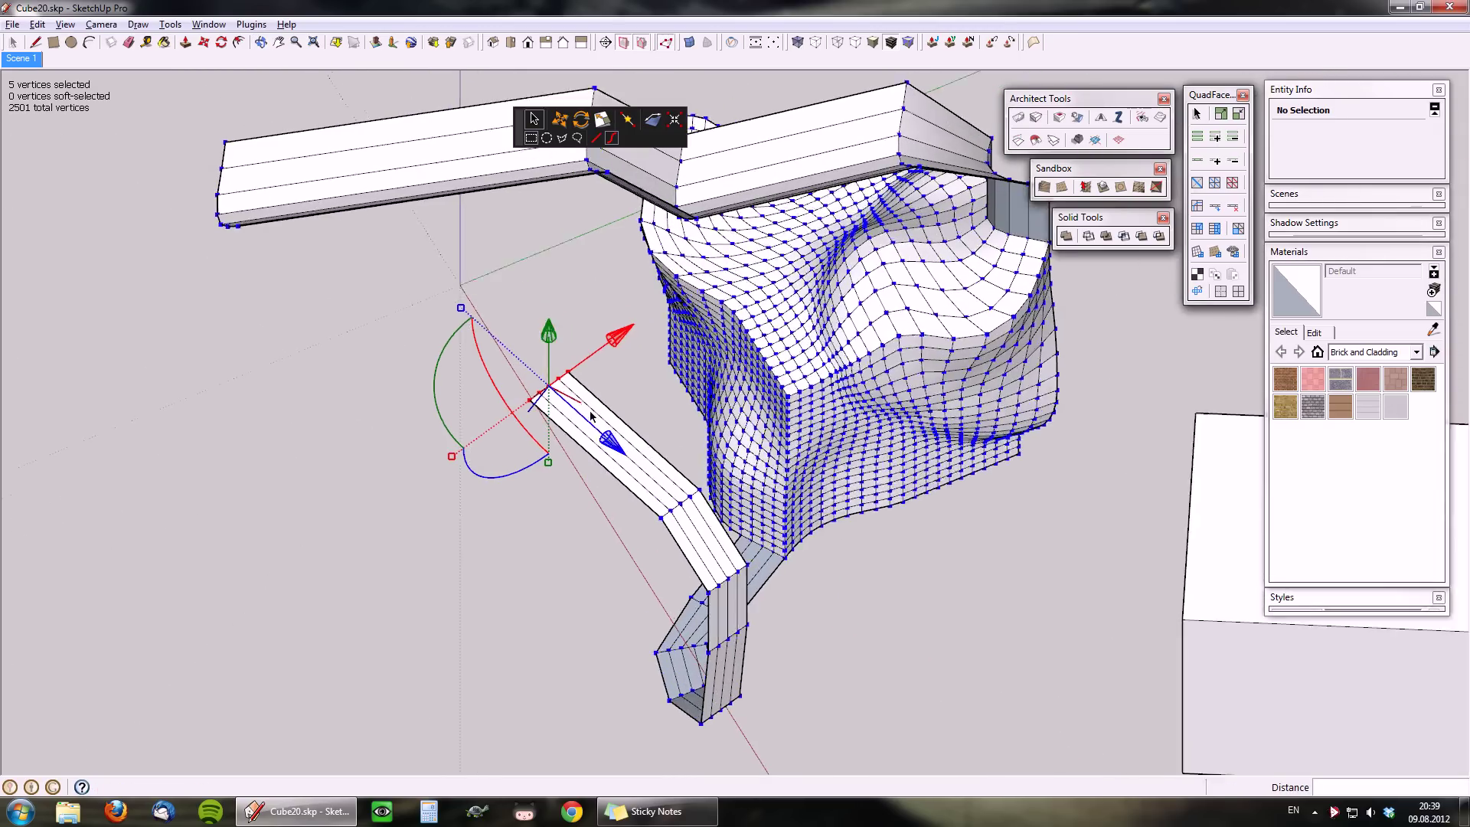
{"action": "scroll", "coordinate": [591, 416], "scroll_direction": "up", "scroll_amount": 5}
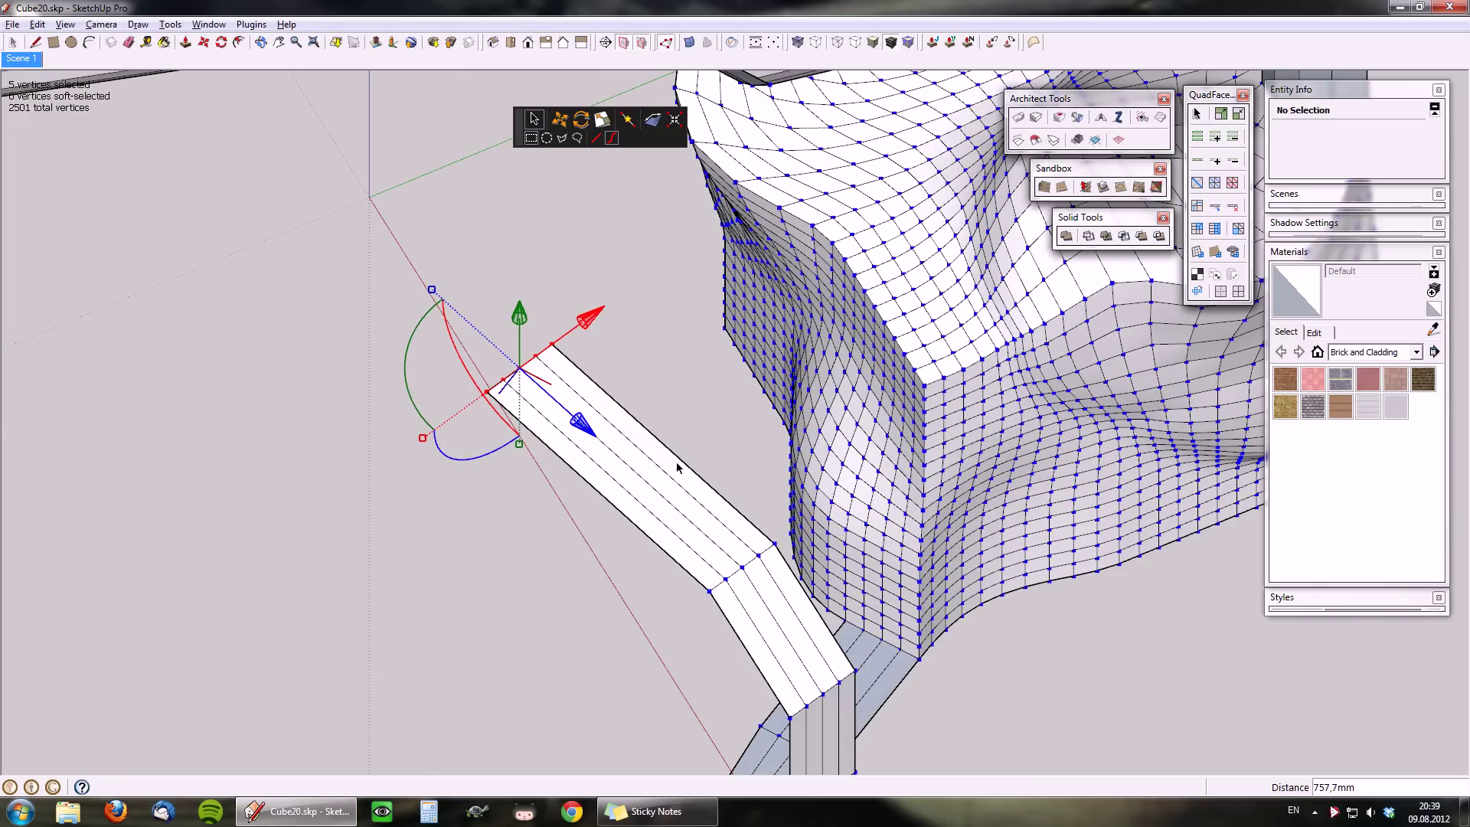
{"action": "scroll", "coordinate": [677, 462], "scroll_direction": "down", "scroll_amount": 3}
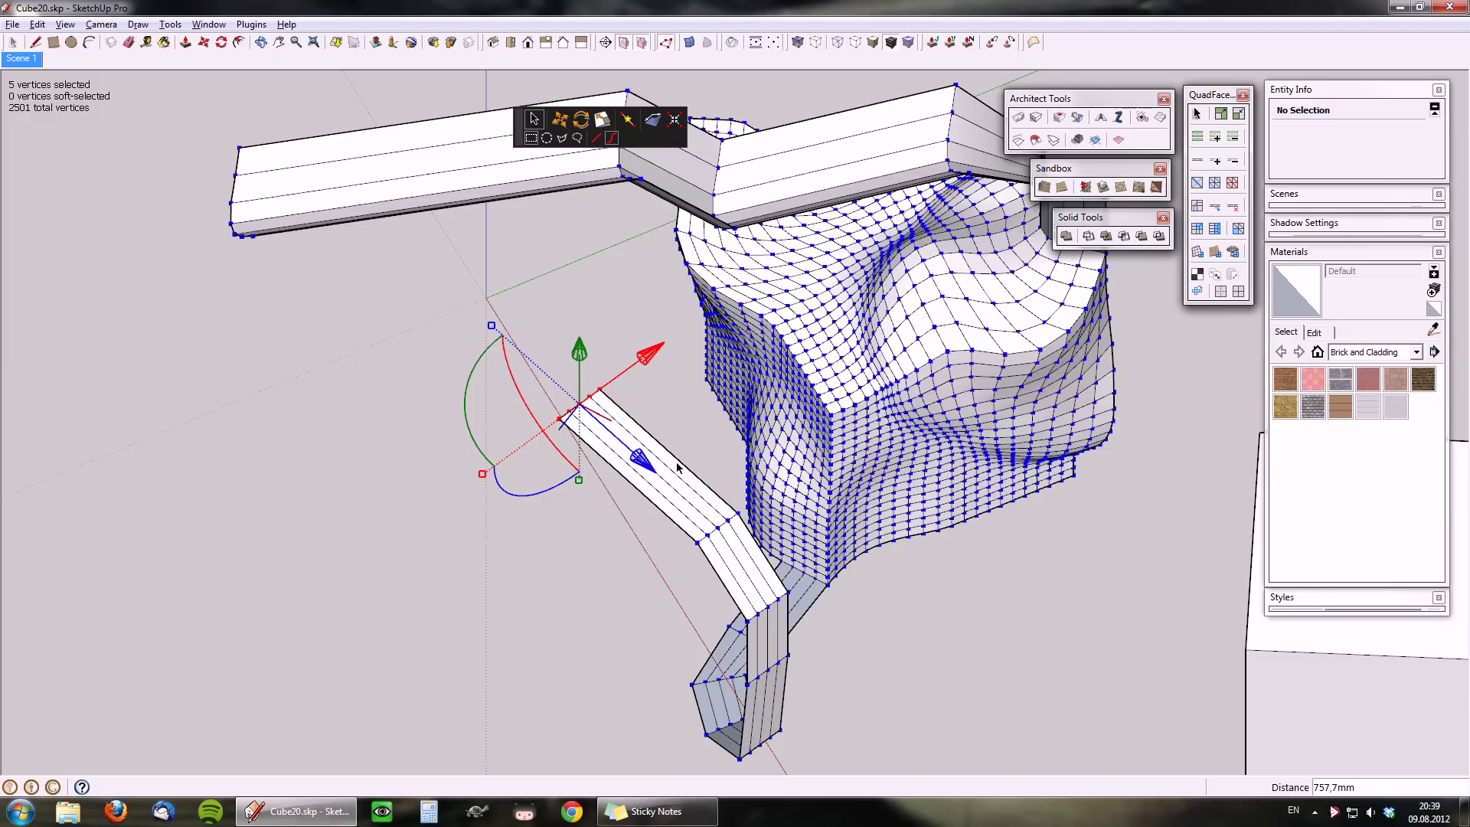
{"action": "scroll", "coordinate": [617, 438], "scroll_direction": "up", "scroll_amount": 3}
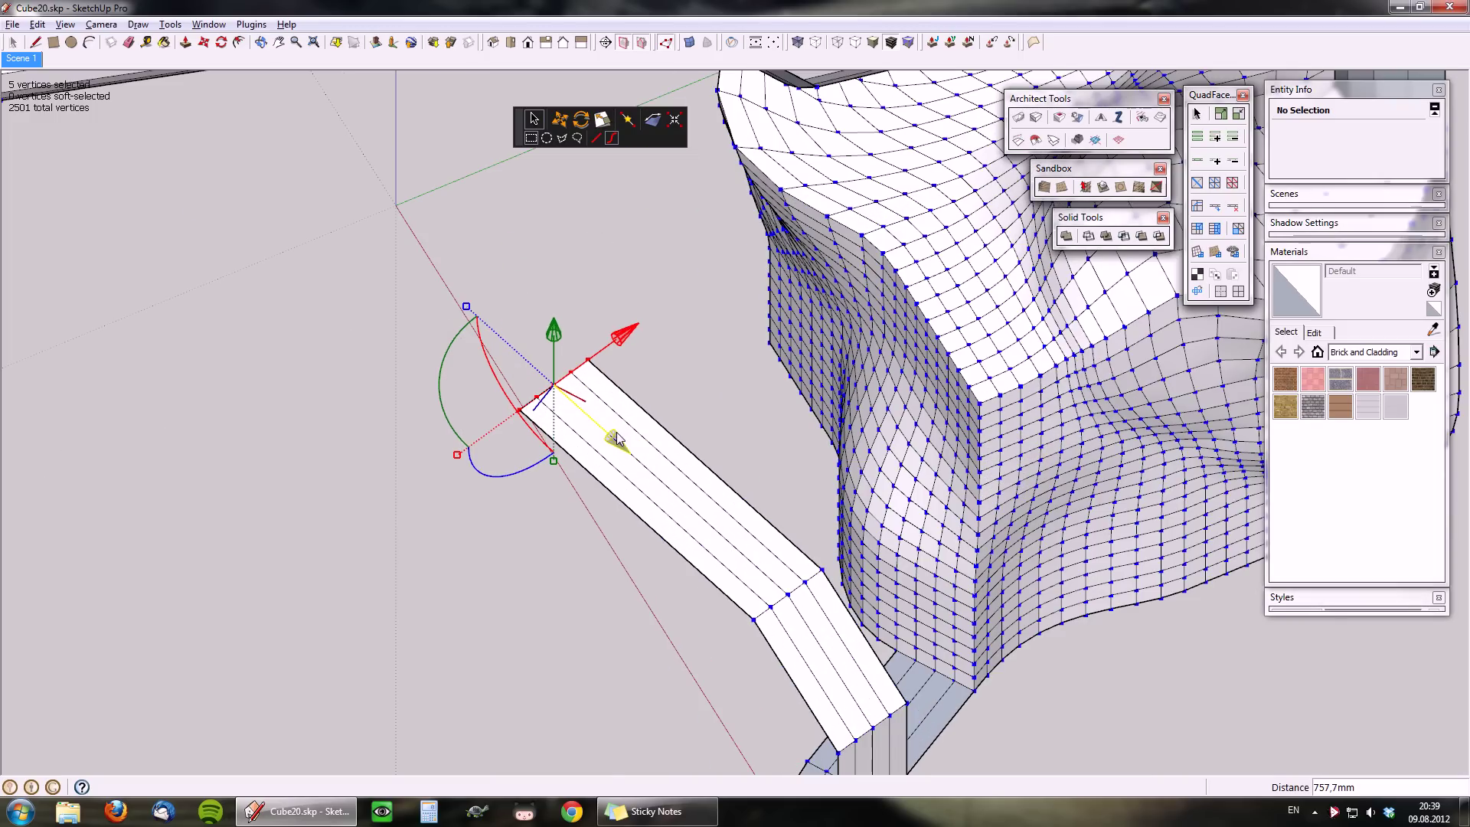
{"action": "left_click_drag", "start_coordinate": [585, 376], "coordinate": [611, 396]}
{"action": "scroll", "coordinate": [585, 408], "scroll_direction": "up", "scroll_amount": 2}
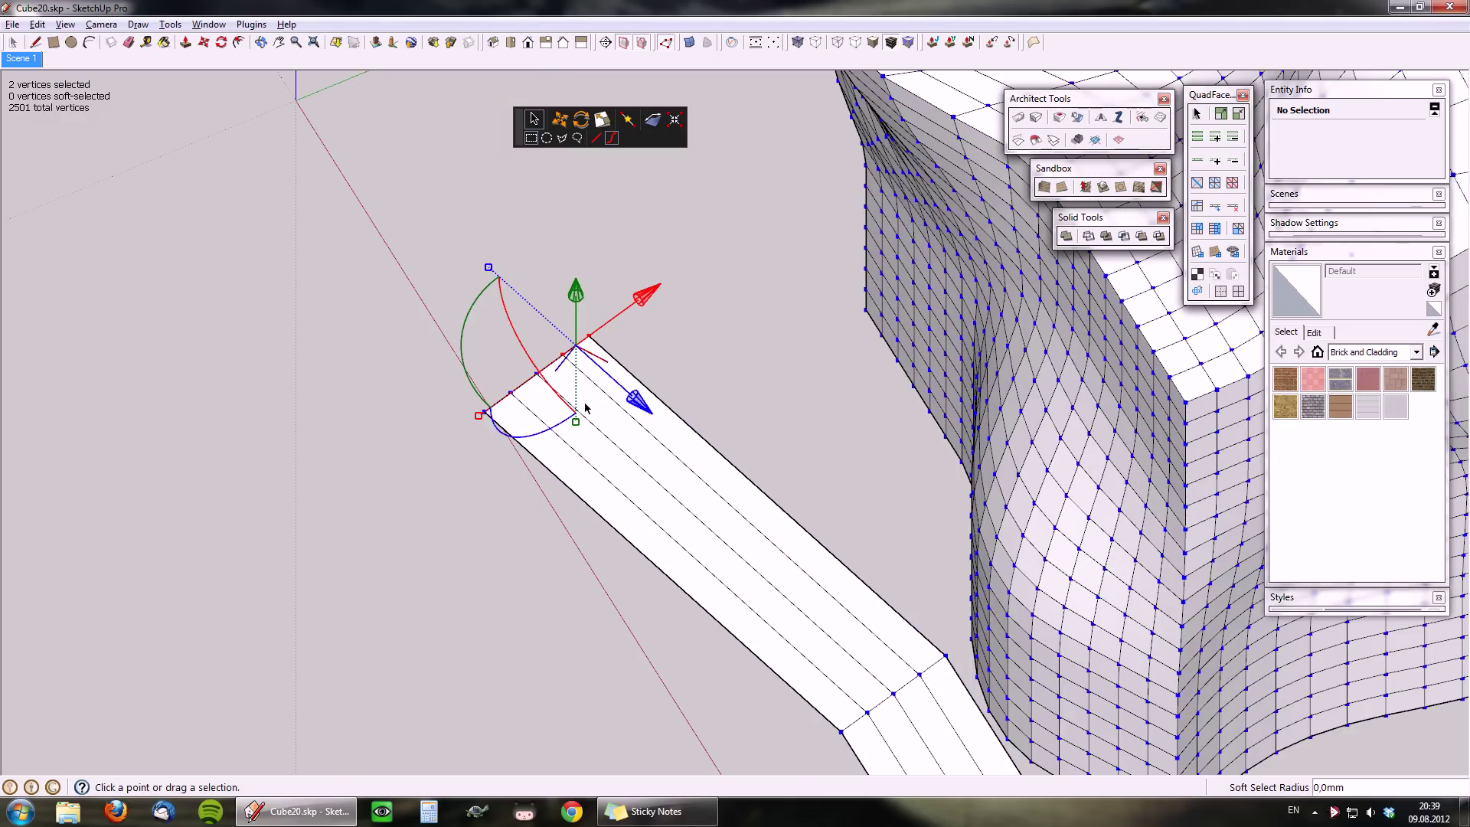
{"action": "left_click", "coordinate": [675, 121]}
Select the four remaining vertices along the lower strip's free end, merge them into a single point, and clear the selection
{"action": "left_click_drag", "start_coordinate": [427, 369], "coordinate": [526, 488]}
{"action": "left_click_drag", "start_coordinate": [339, 238], "coordinate": [695, 557]}
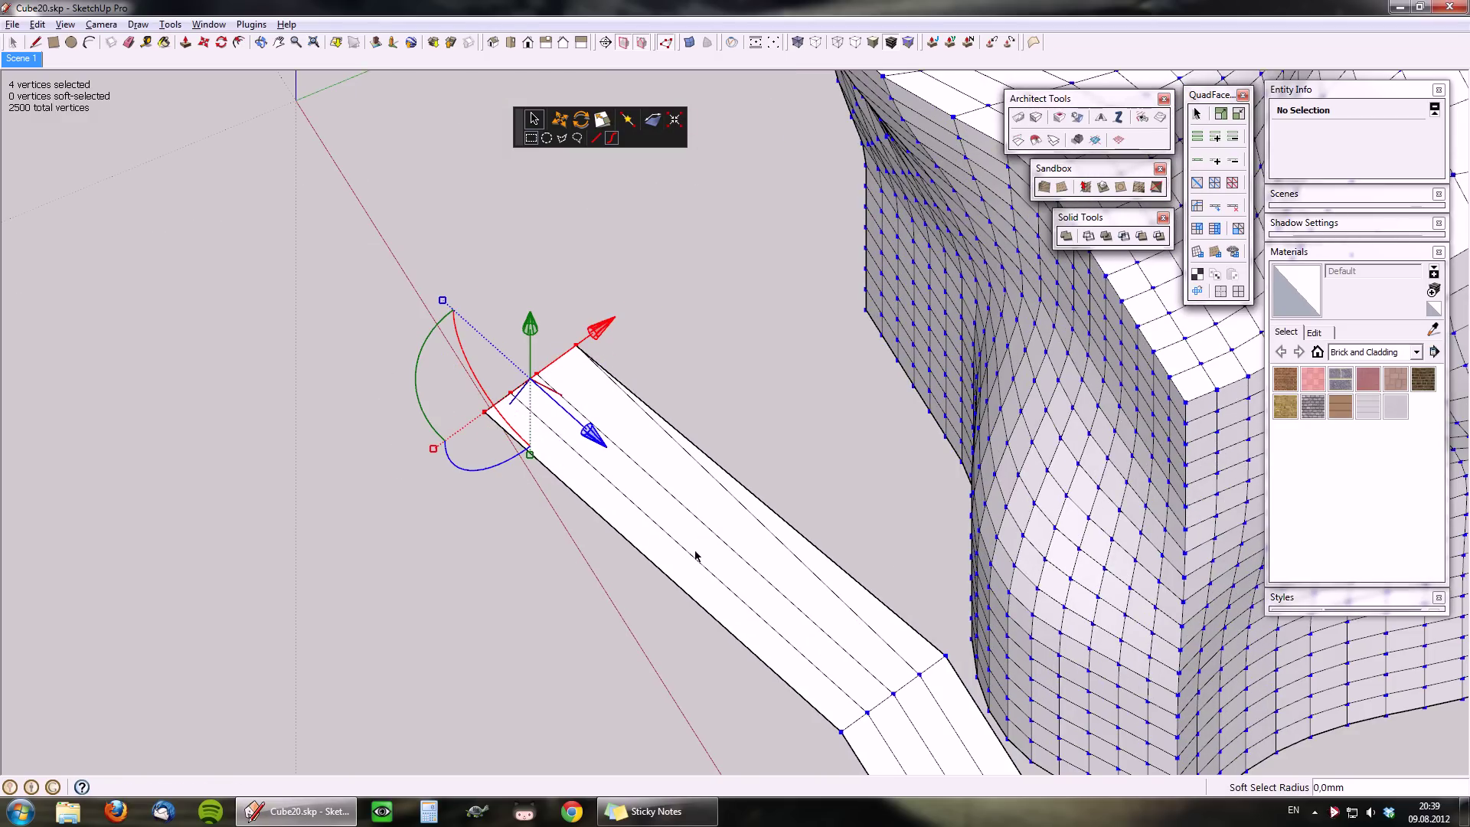
{"action": "left_click", "coordinate": [679, 122]}
{"action": "scroll", "coordinate": [693, 329], "scroll_direction": "down", "scroll_amount": 3}
{"action": "left_click", "coordinate": [714, 380]}
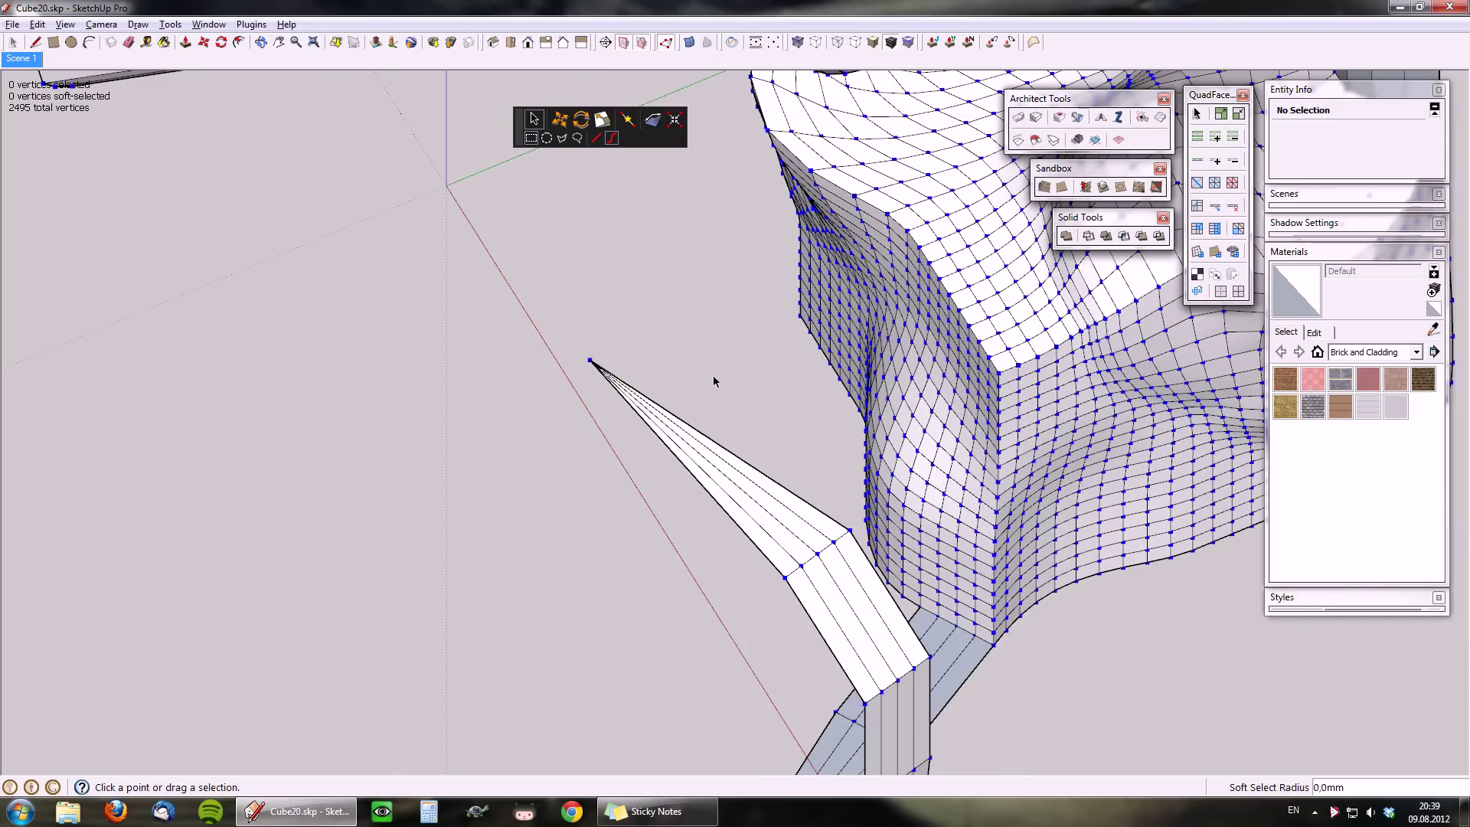
{"action": "scroll", "coordinate": [712, 378], "scroll_direction": "down", "scroll_amount": 5}
{"action": "middle_click_drag", "start_coordinate": [712, 382], "coordinate": [690, 253]}
{"action": "middle_click_drag", "start_coordinate": [393, 384], "coordinate": [685, 501]}
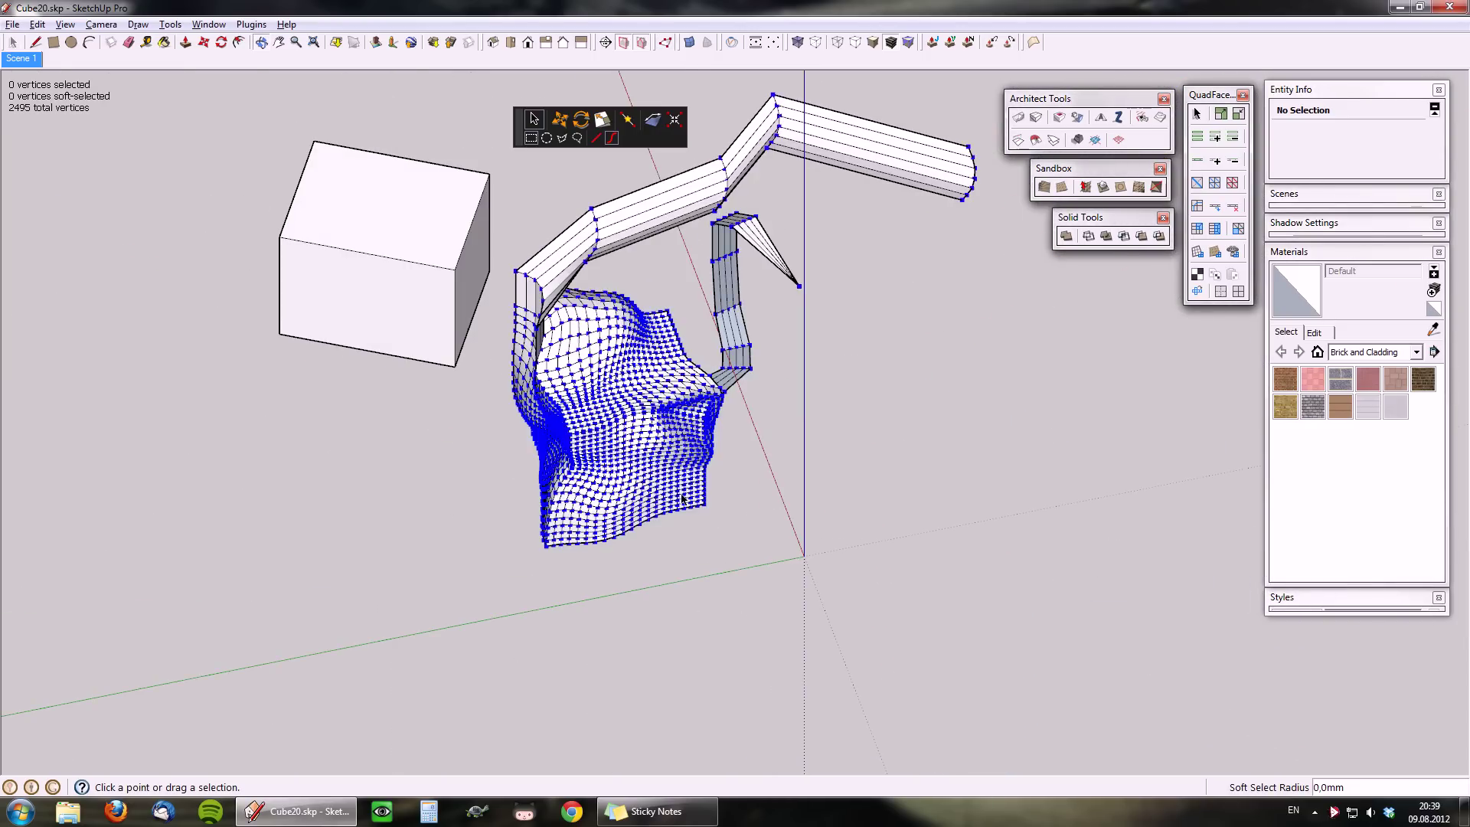
{"action": "scroll", "coordinate": [578, 527], "scroll_direction": "up", "scroll_amount": 4}
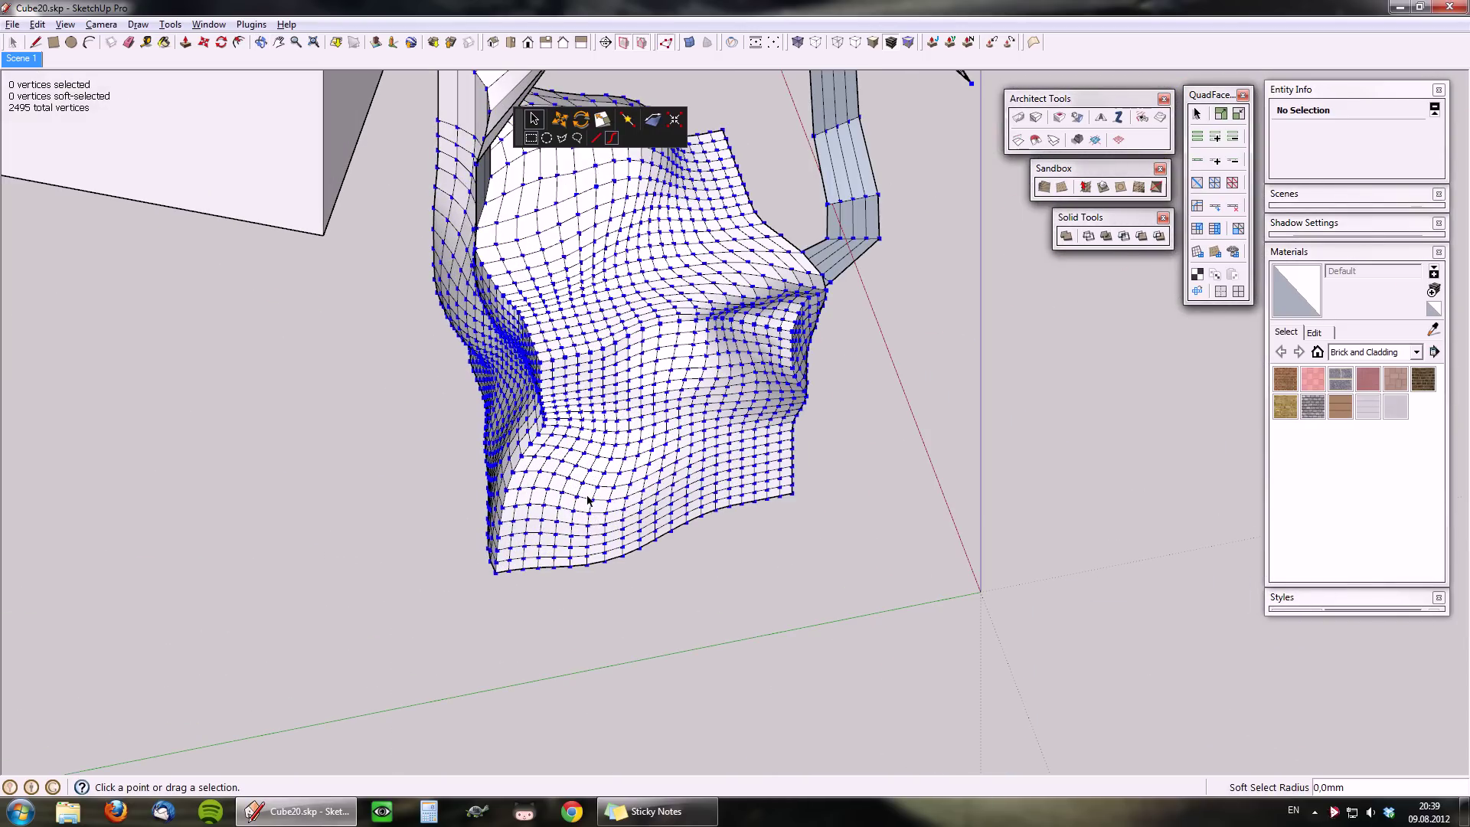